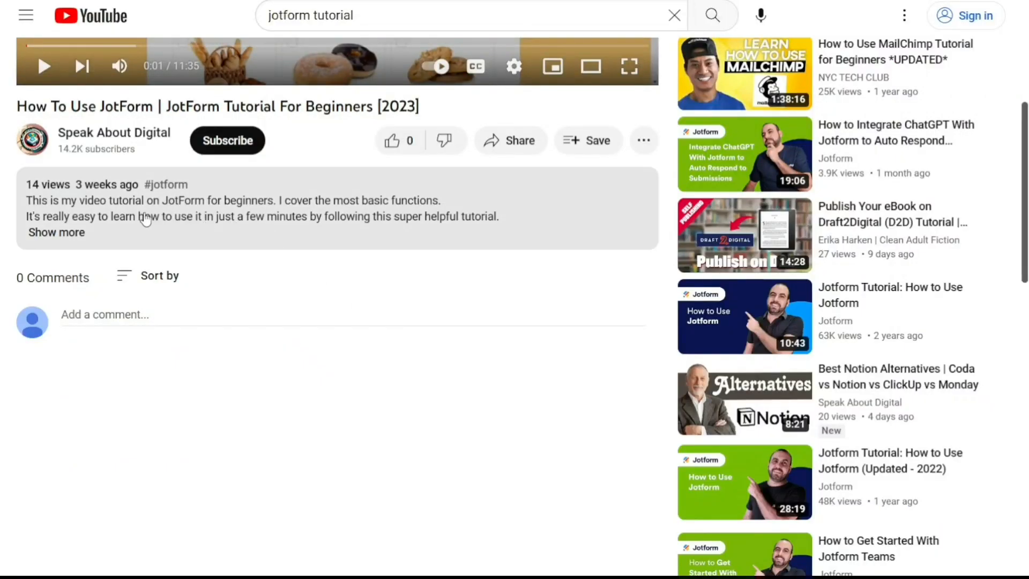
Expand the JotForm tutorial's YouTube description to reach the ClickUp sign-up link
{"action": "left_click", "coordinate": [69, 235]}
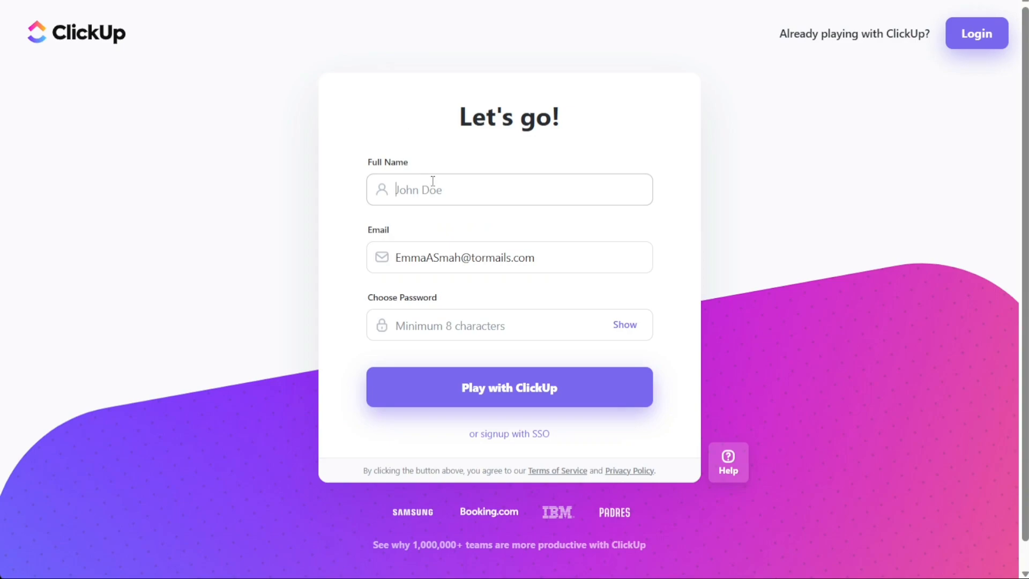
Enter the full name on the sign-up form, then paste the emailed confirmation code to verify
{"action": "type", "text": "Emma Smah"}
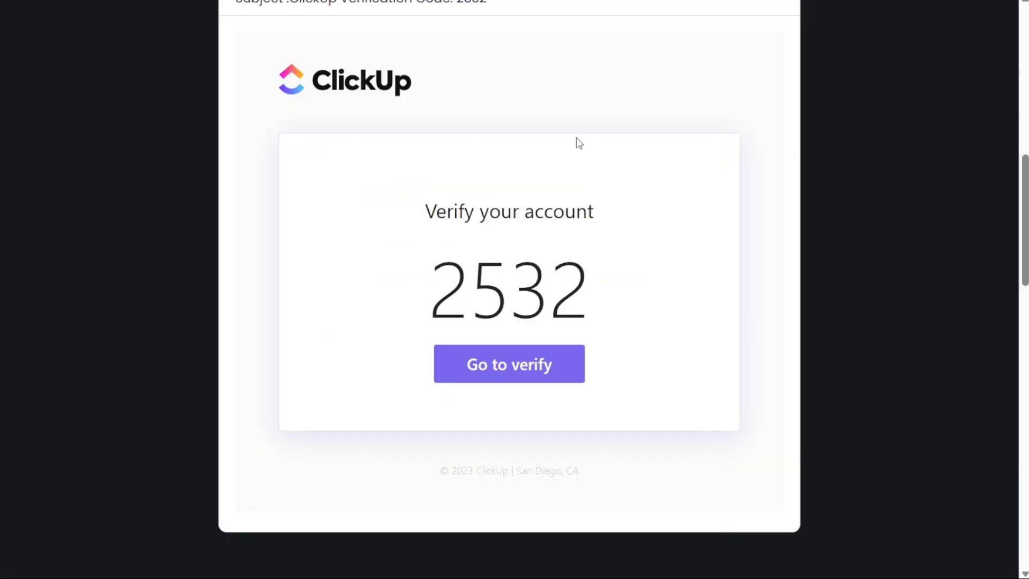
{"action": "double_click", "coordinate": [514, 292]}
{"action": "key", "text": "ctrl+c"}
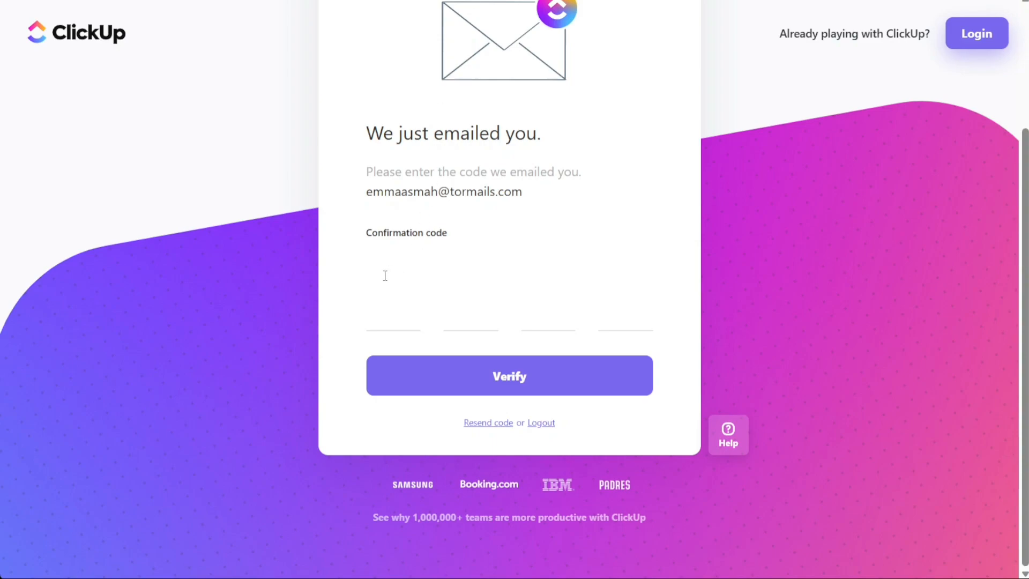
{"action": "left_click", "coordinate": [390, 318]}
{"action": "key", "text": "ctrl+v"}
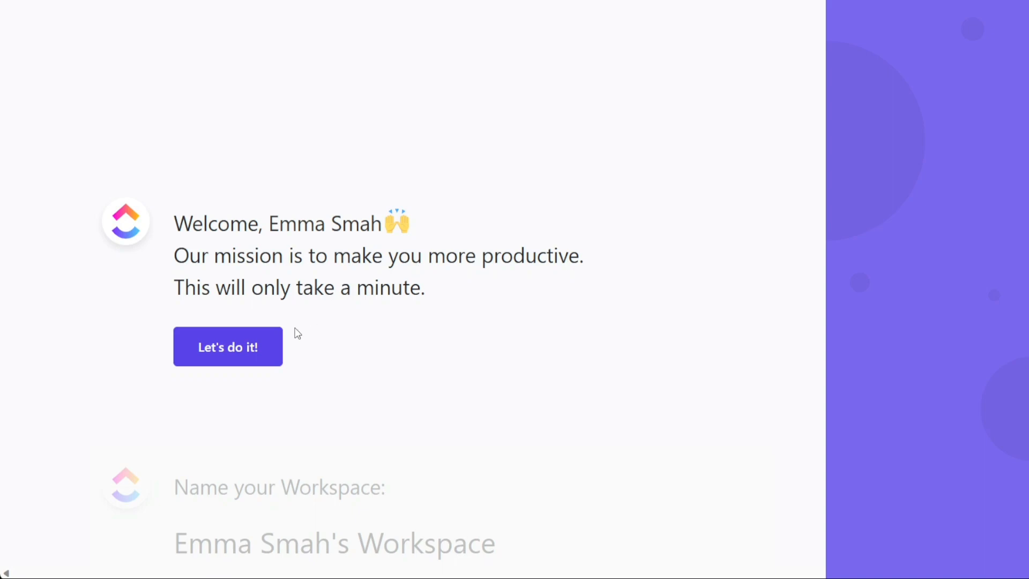
Shorten the workspace name by deleting the surname and accept it
{"action": "left_click", "coordinate": [243, 348]}
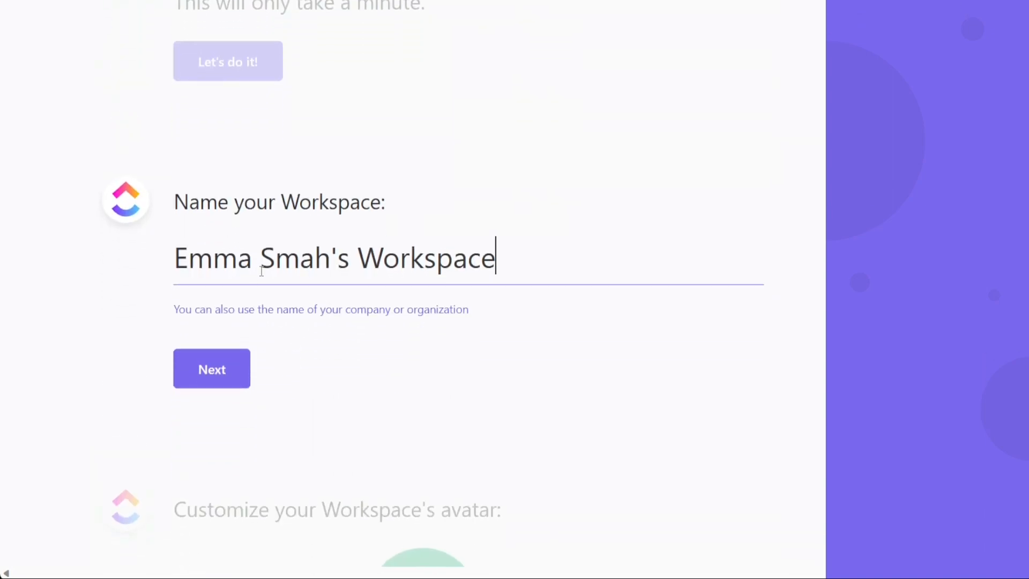
{"action": "left_click_drag", "start_coordinate": [253, 260], "coordinate": [331, 260]}
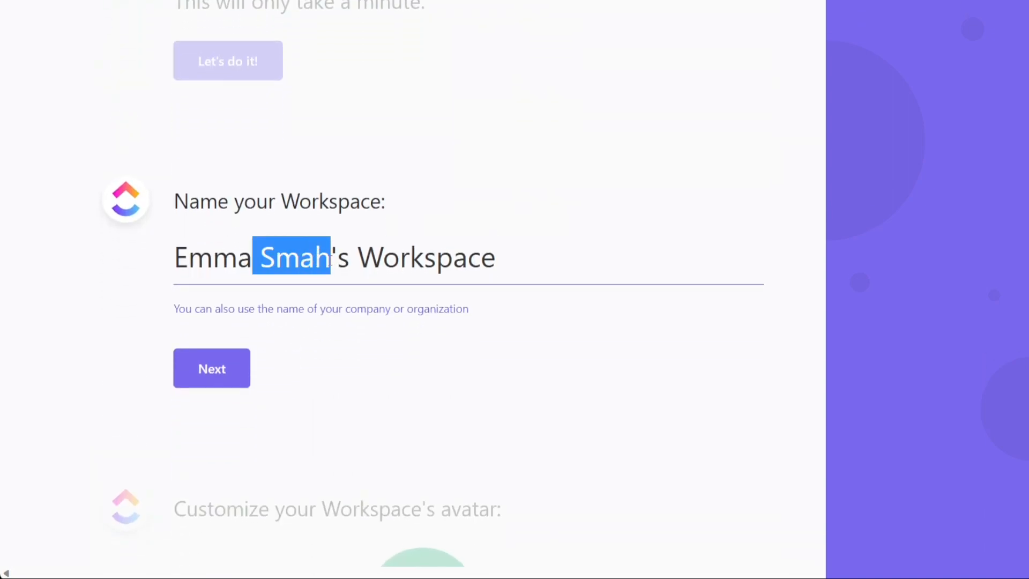
{"action": "key", "text": "BackSpace"}
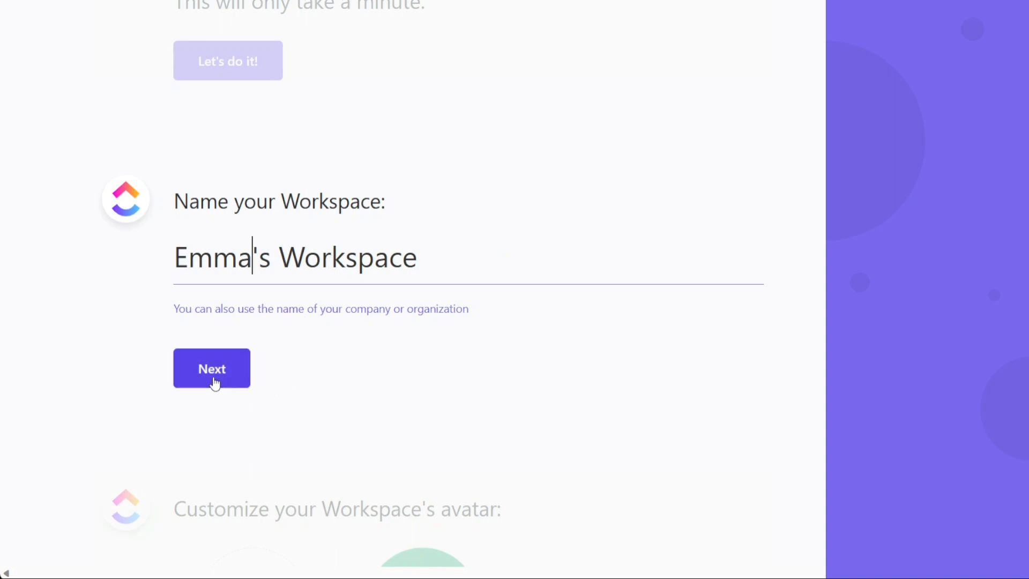
{"action": "left_click", "coordinate": [212, 377]}
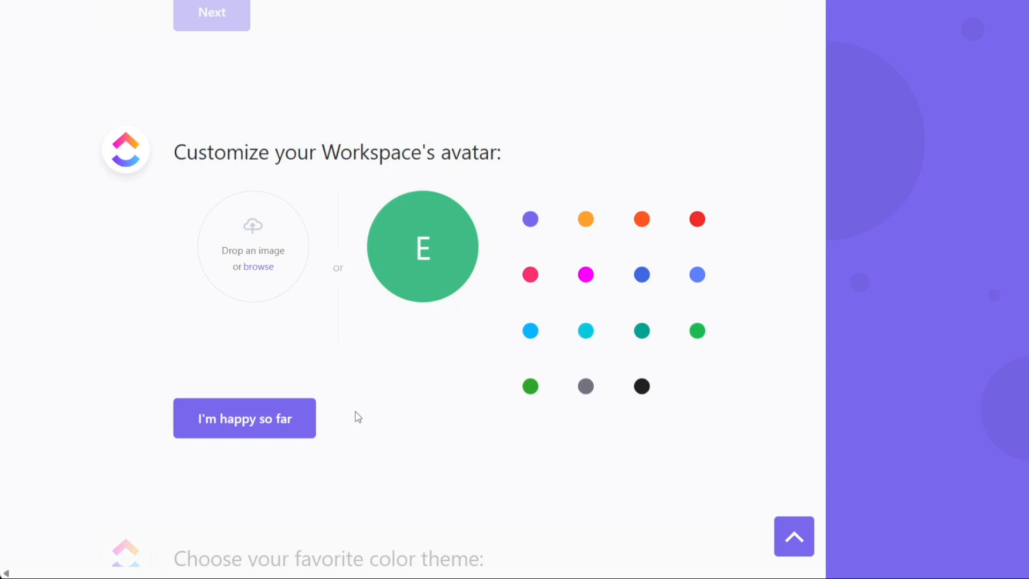
Keep the default avatar and theme, and pick team size 2-5 with Sales & CRM use
{"action": "left_click", "coordinate": [268, 425]}
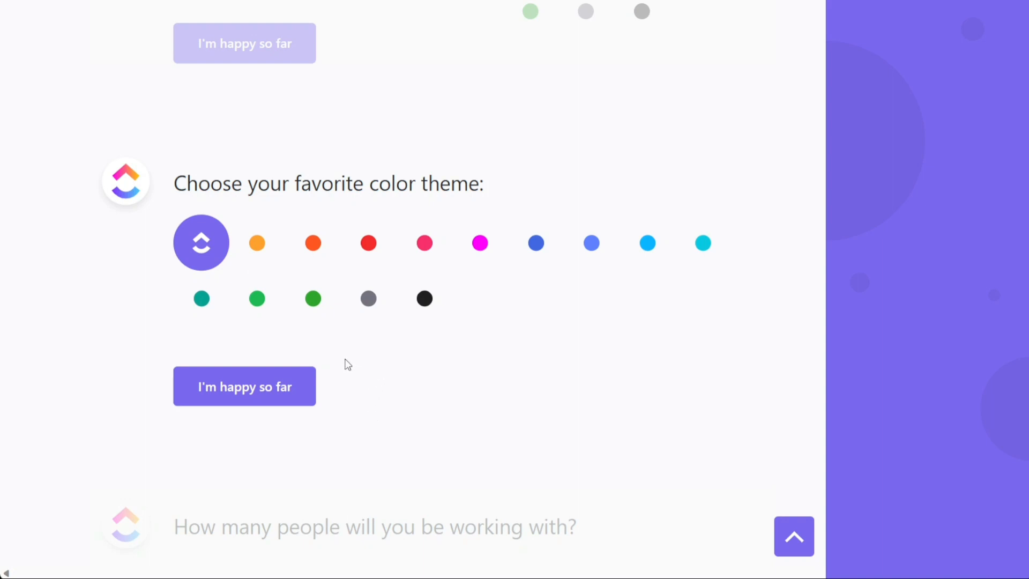
{"action": "left_click", "coordinate": [280, 383]}
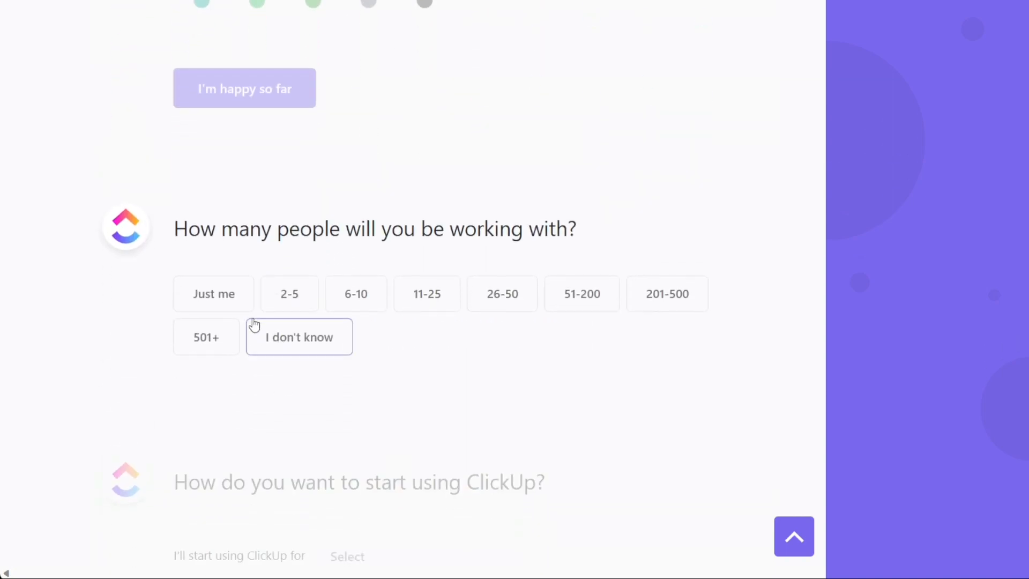
{"action": "left_click", "coordinate": [289, 301]}
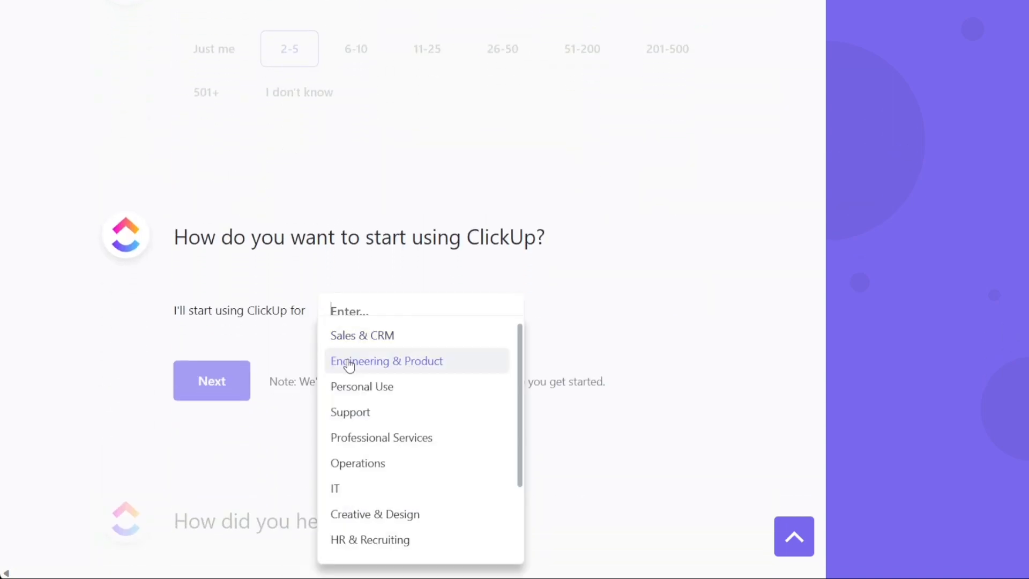
{"action": "left_click", "coordinate": [356, 340]}
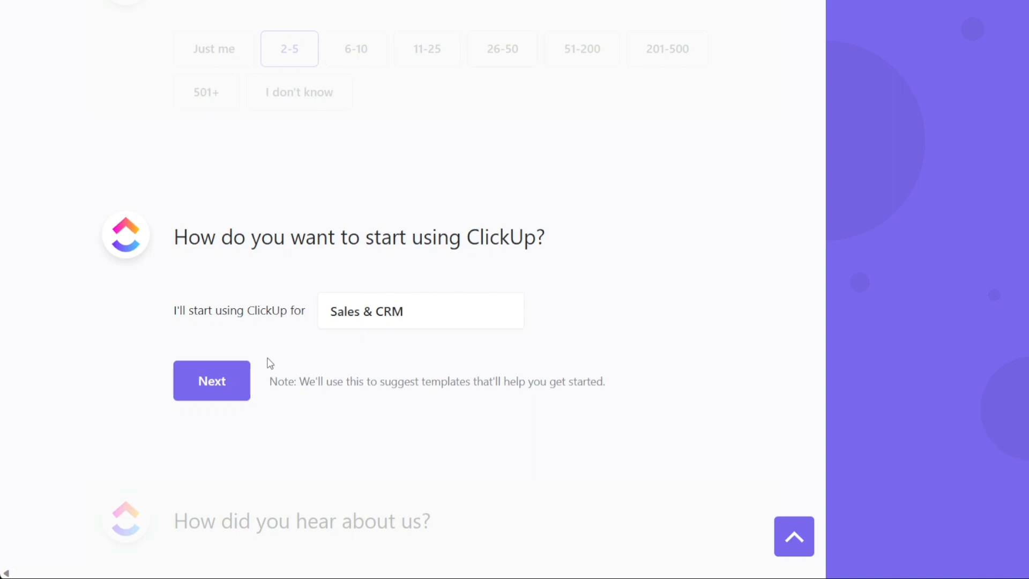
{"action": "left_click", "coordinate": [224, 382]}
Skip the referral question, invites, app connections and imports, then enter the workspace
{"action": "left_click", "coordinate": [220, 395]}
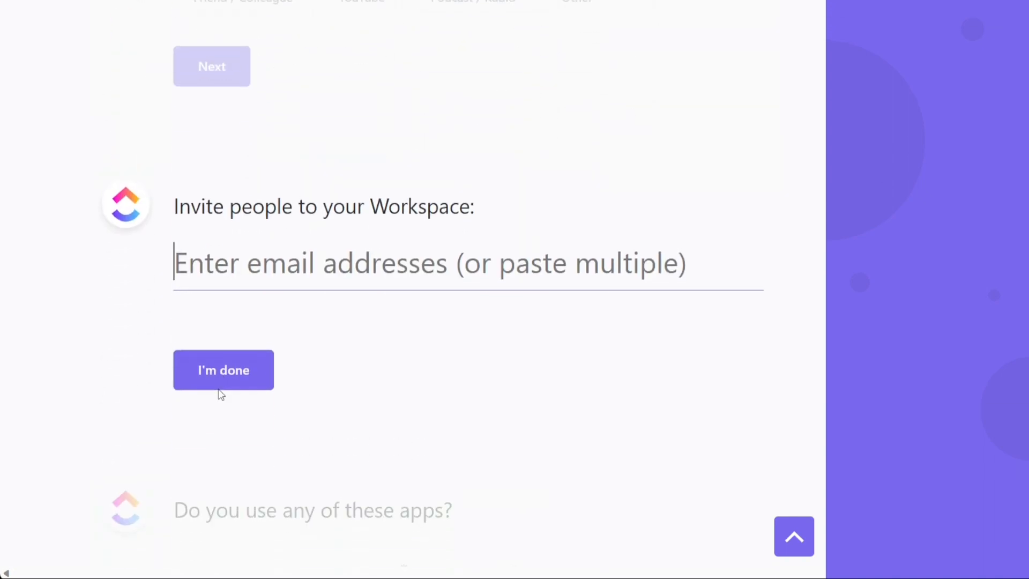
{"action": "left_click", "coordinate": [250, 379]}
{"action": "left_click", "coordinate": [239, 486]}
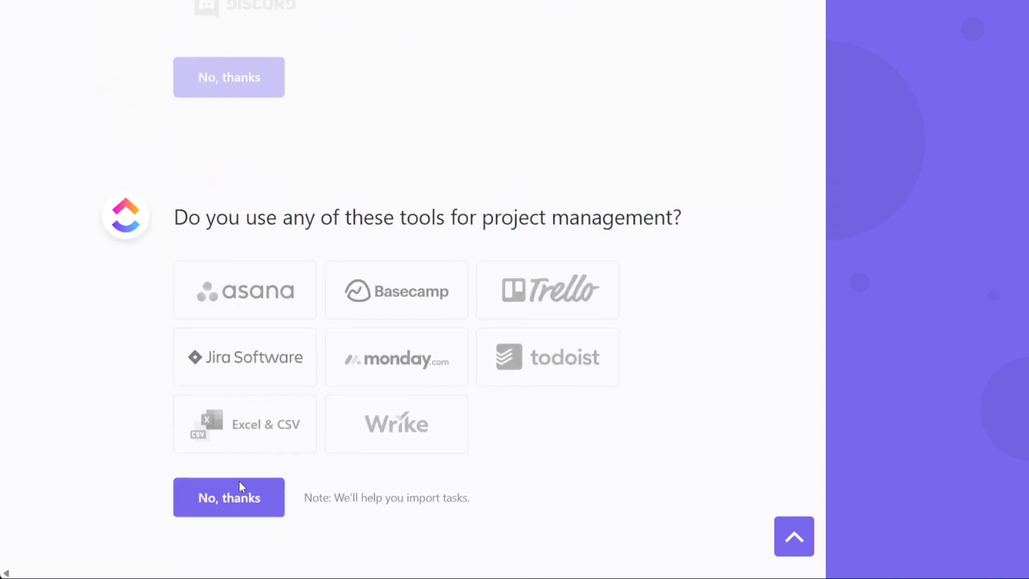
{"action": "left_click", "coordinate": [229, 428]}
{"action": "left_click", "coordinate": [250, 332]}
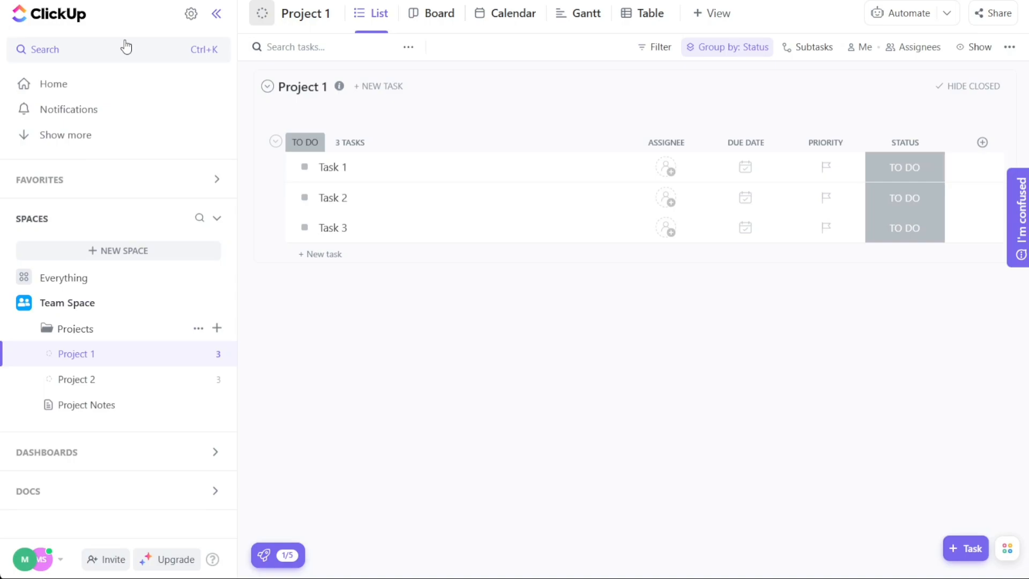
Browse Home and its Delegated tab under My Work, then go to Notifications
{"action": "left_click", "coordinate": [103, 86]}
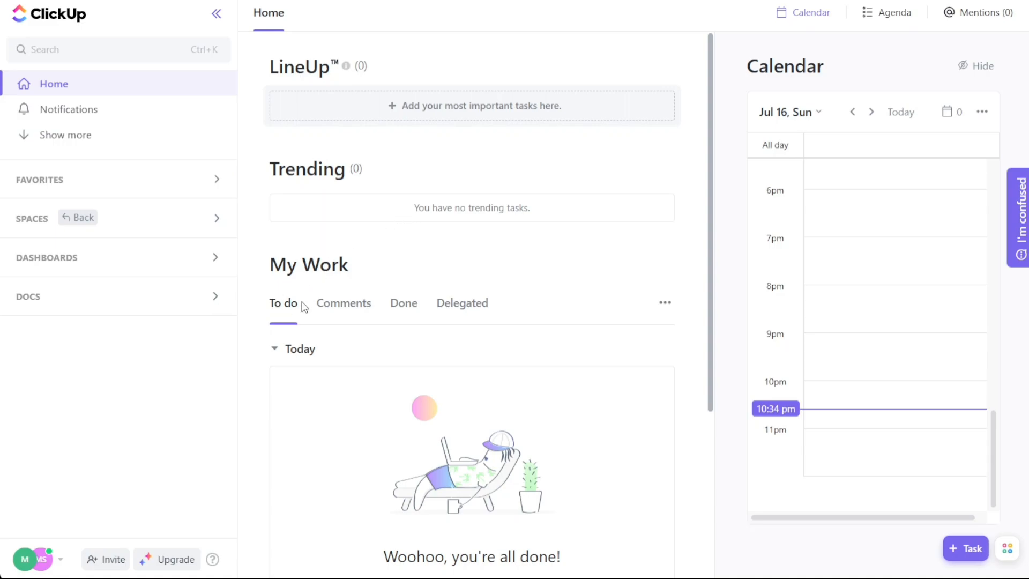
{"action": "left_click", "coordinate": [460, 315]}
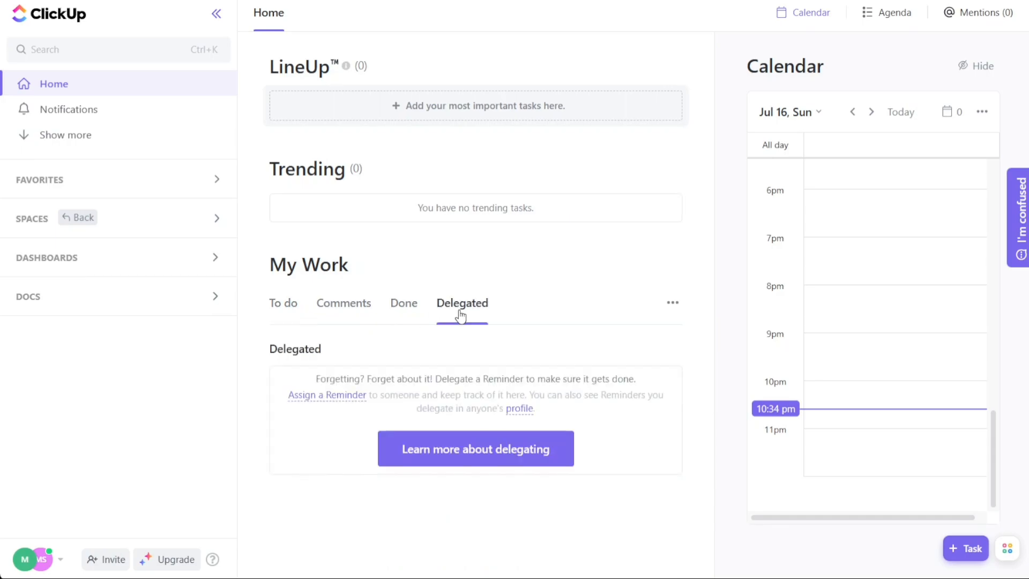
{"action": "left_click", "coordinate": [103, 108]}
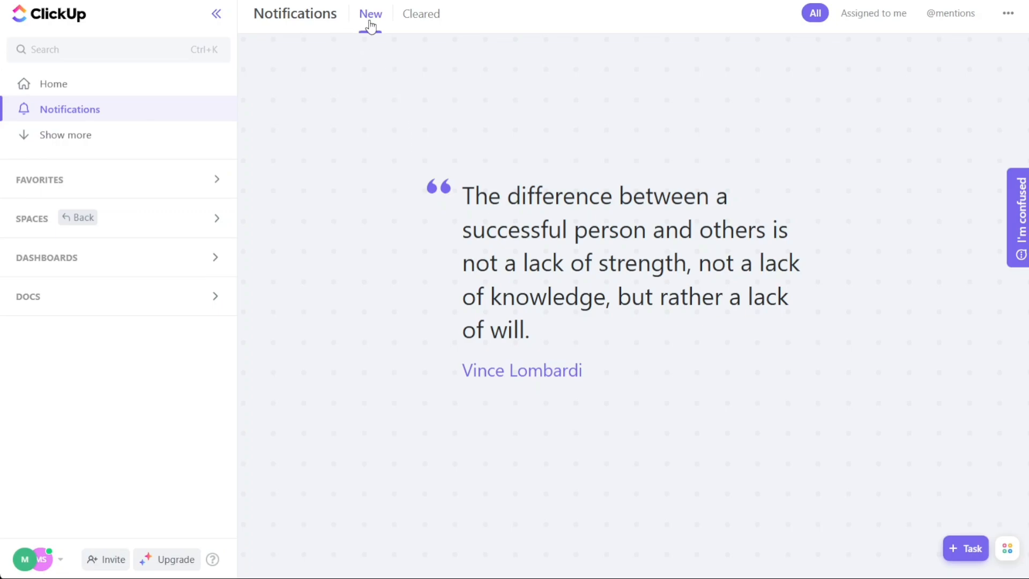
Filter notifications to Assigned to me and back to All, then reveal hidden sidebar areas and open Goals
{"action": "left_click", "coordinate": [883, 17]}
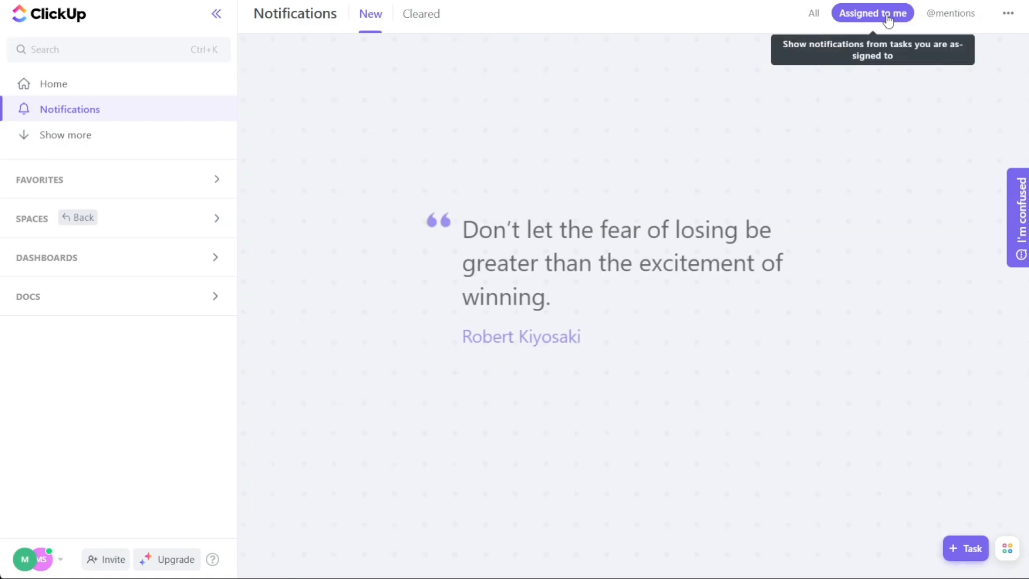
{"action": "left_click", "coordinate": [816, 19]}
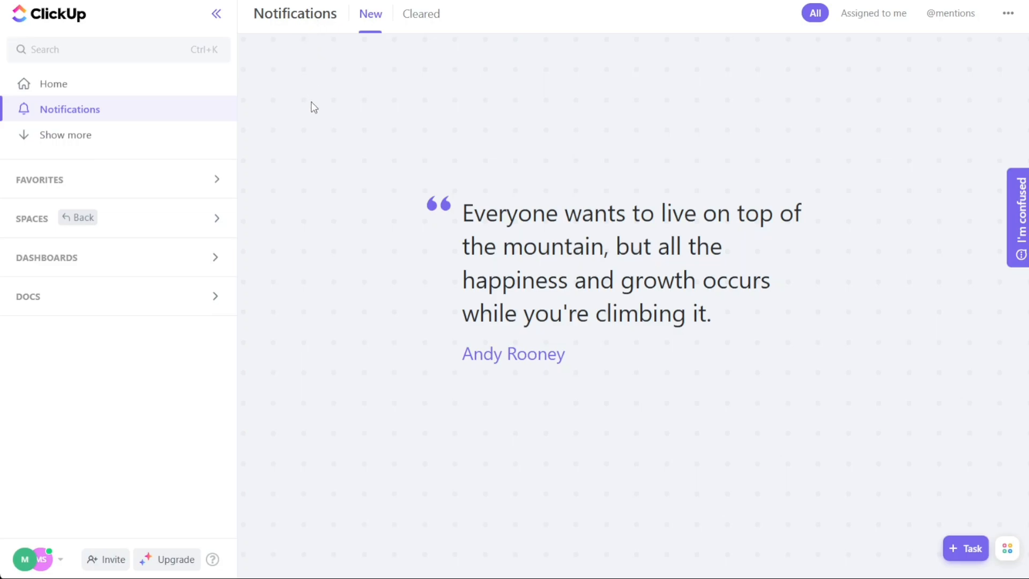
{"action": "left_click", "coordinate": [178, 138]}
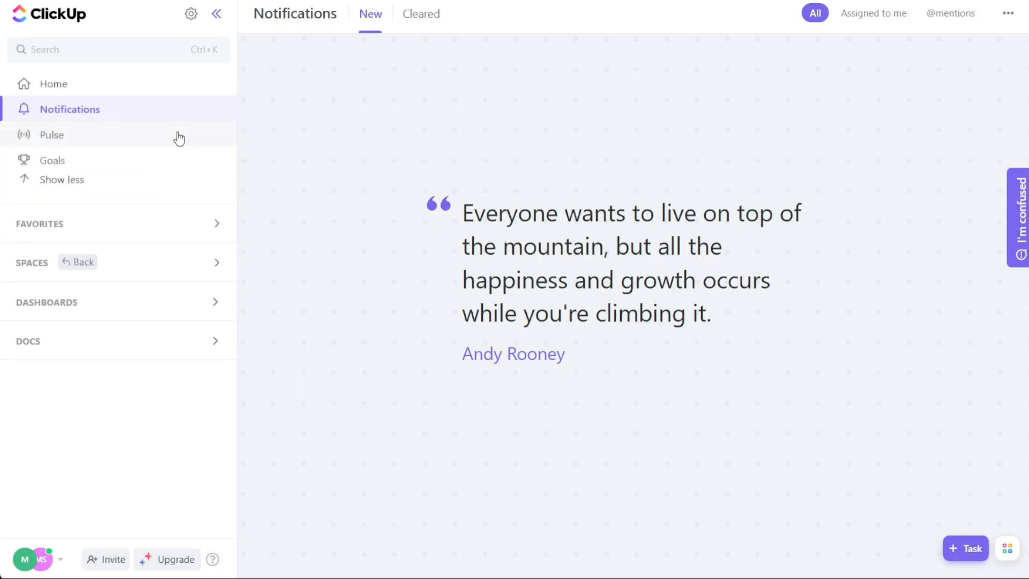
{"action": "left_click", "coordinate": [92, 167]}
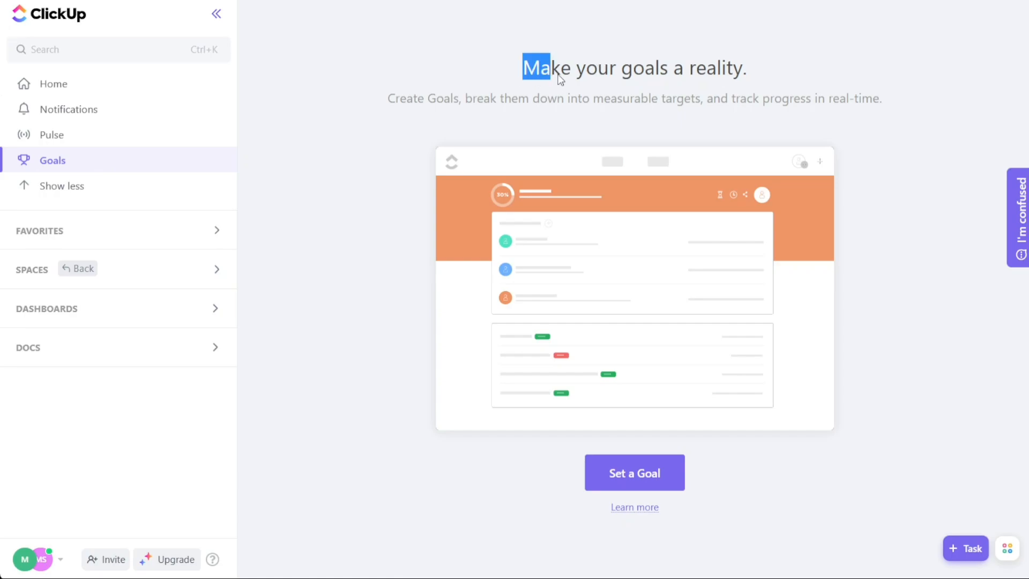
Start a new goal from the empty Goals page and close it without saving
{"action": "left_click_drag", "start_coordinate": [552, 76], "coordinate": [709, 77]}
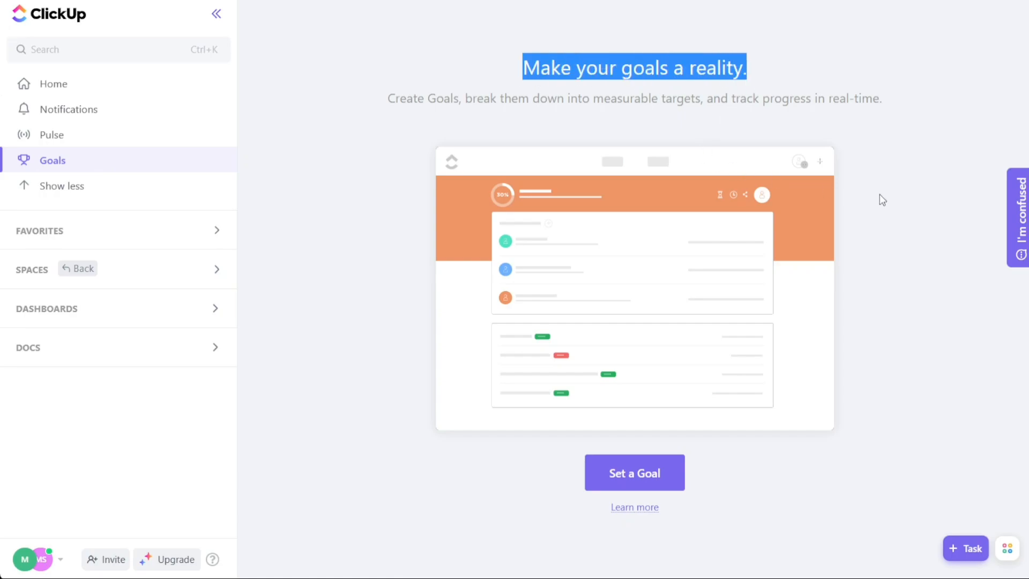
{"action": "left_click", "coordinate": [904, 247]}
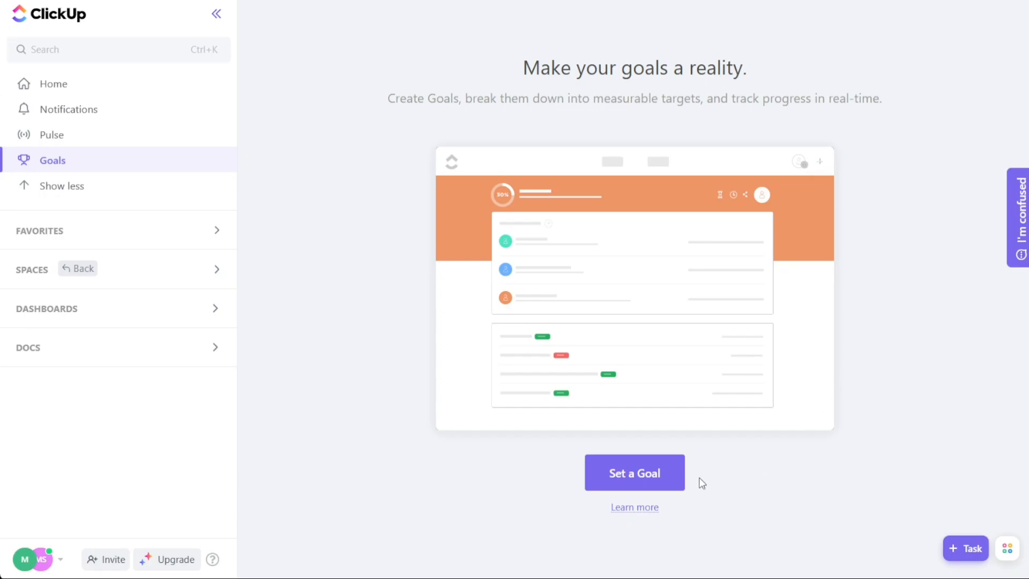
{"action": "left_click", "coordinate": [641, 474]}
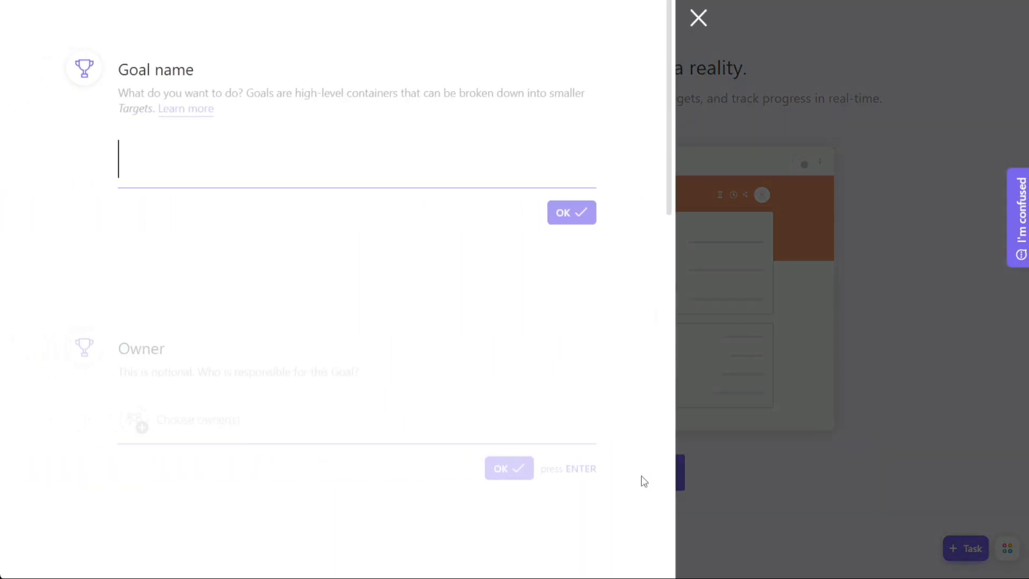
{"action": "left_click", "coordinate": [699, 19]}
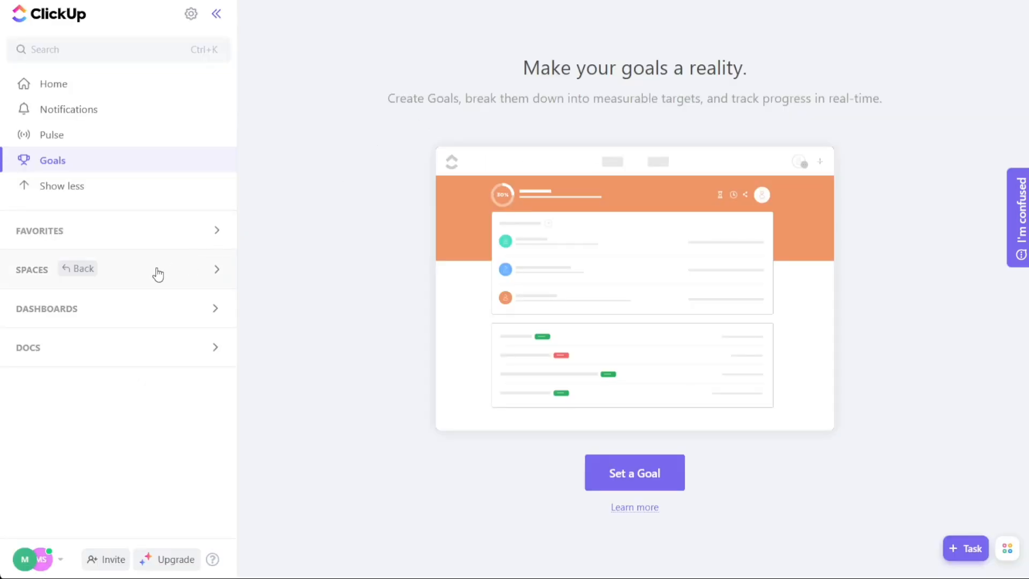
Expand Spaces, view Everything, and expand Team Space to show its folders
{"action": "left_click", "coordinate": [28, 273]}
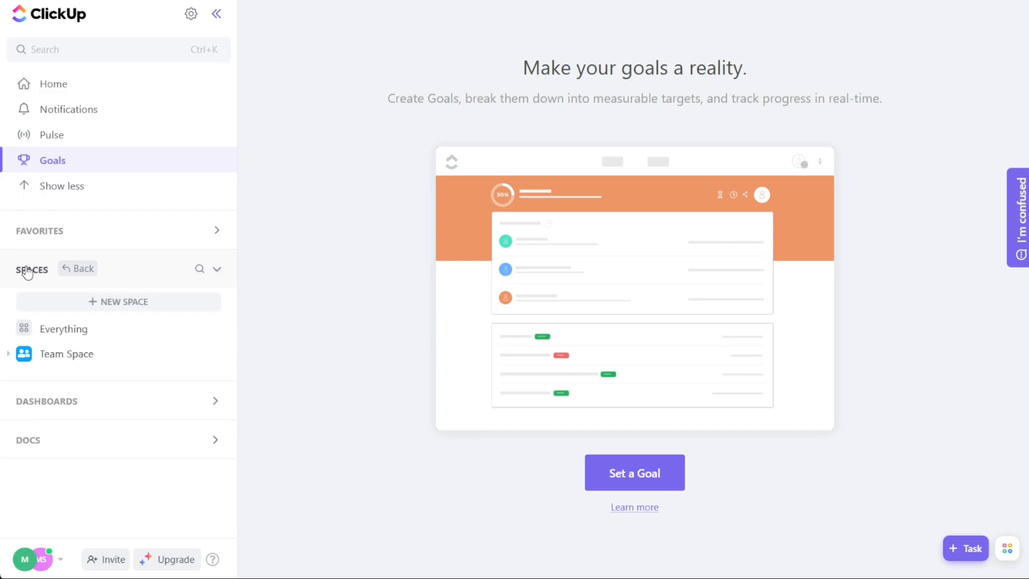
{"action": "left_click", "coordinate": [82, 329]}
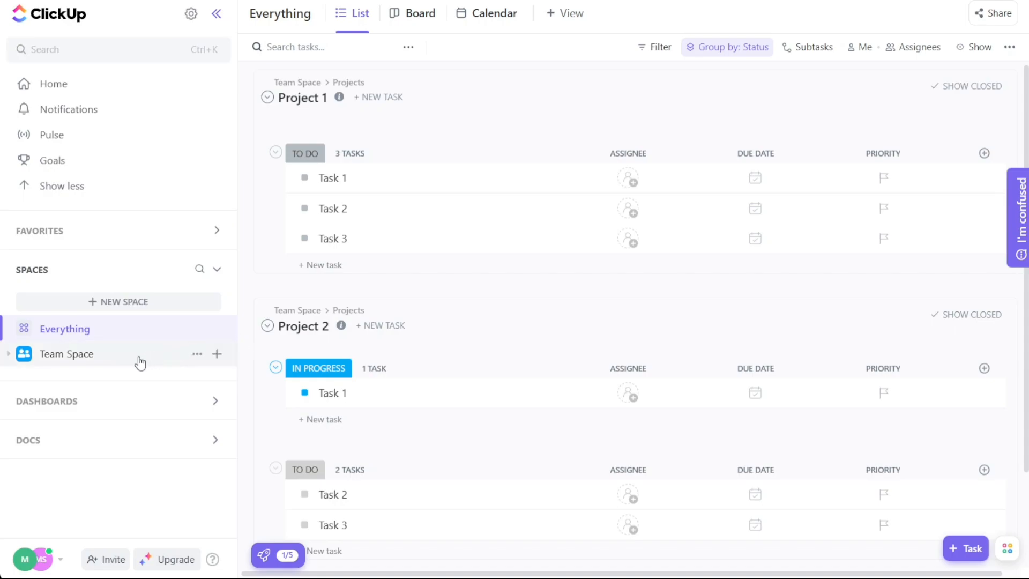
{"action": "left_click", "coordinate": [8, 354]}
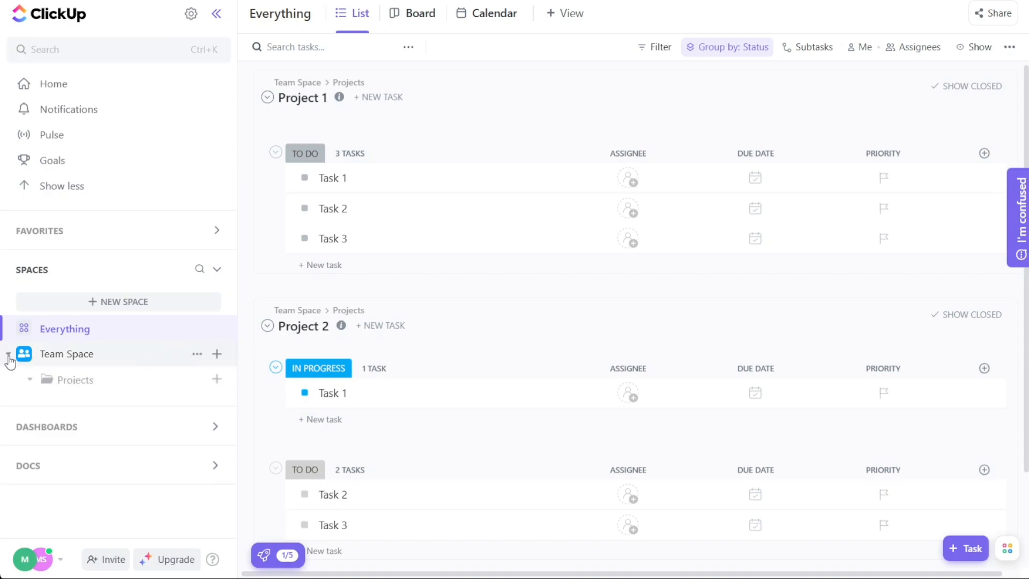
Leave the Projects folder collapsed and expand the Dashboards section of the sidebar
{"action": "left_click", "coordinate": [30, 380]}
{"action": "left_click", "coordinate": [30, 380]}
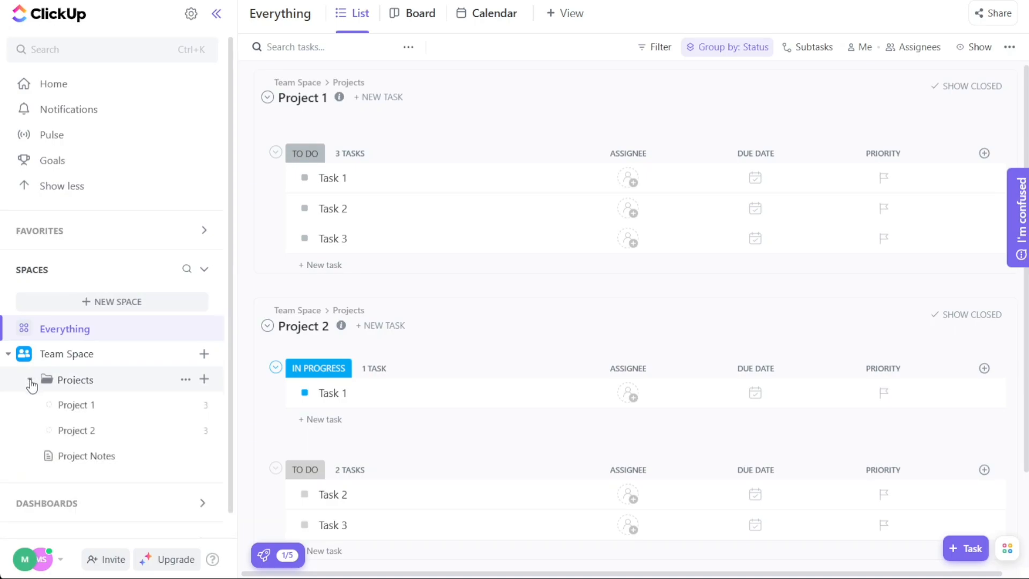
{"action": "left_click", "coordinate": [31, 381]}
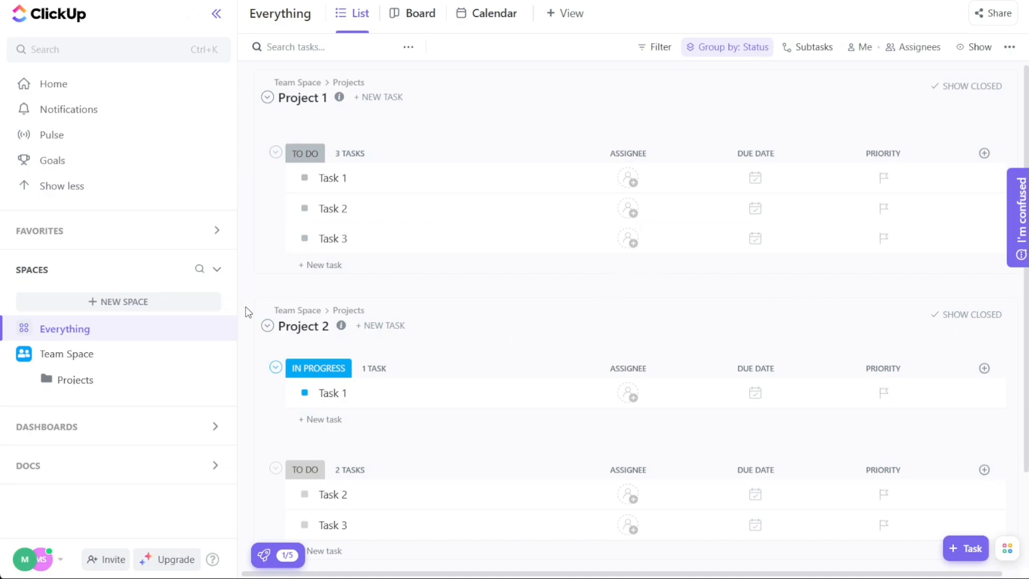
{"action": "left_click", "coordinate": [31, 380]}
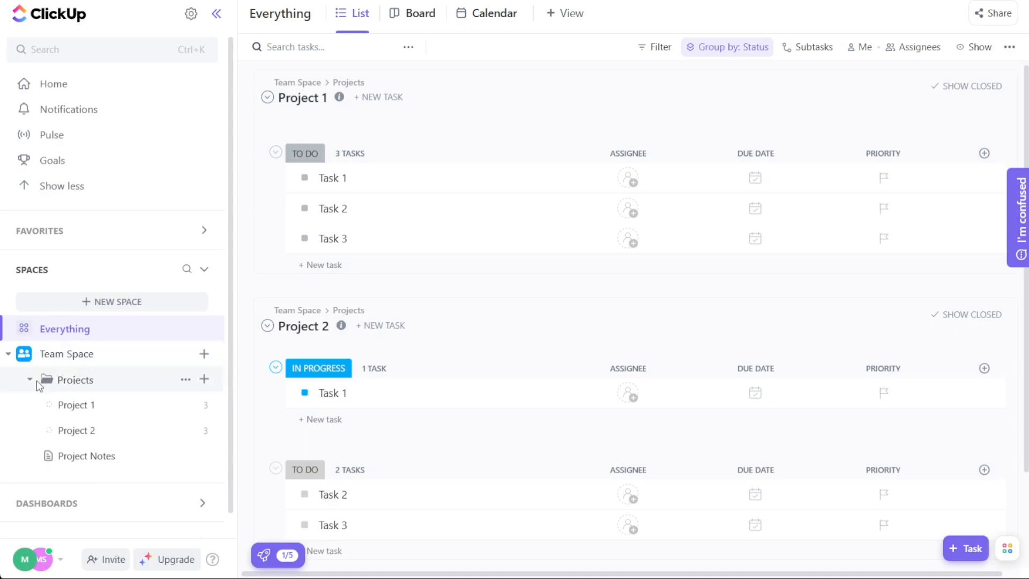
{"action": "left_click", "coordinate": [30, 380]}
{"action": "left_click", "coordinate": [67, 433]}
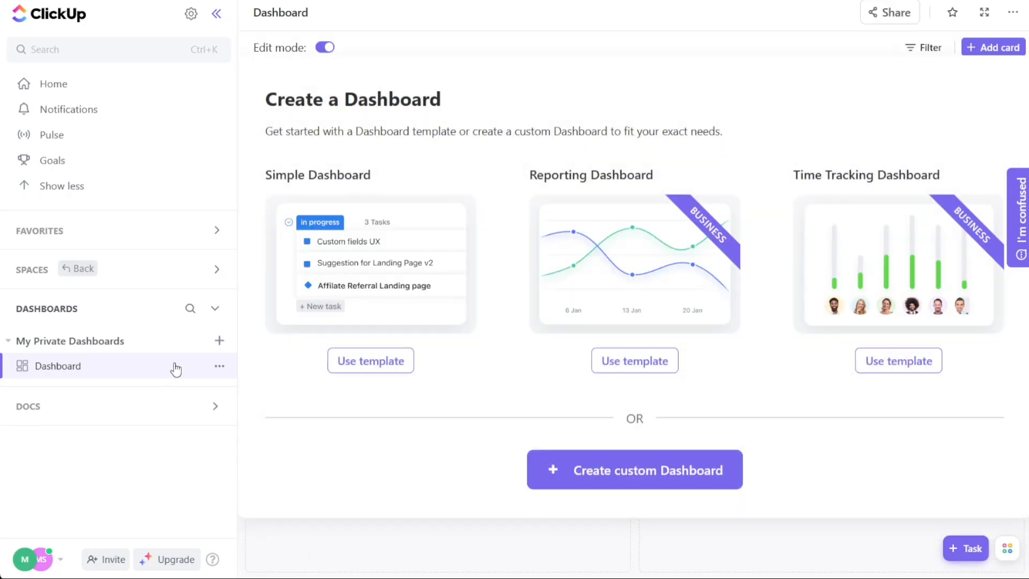
Begin a custom dashboard, dismiss the card list, then show All docs from the Docs section
{"action": "left_click", "coordinate": [633, 481]}
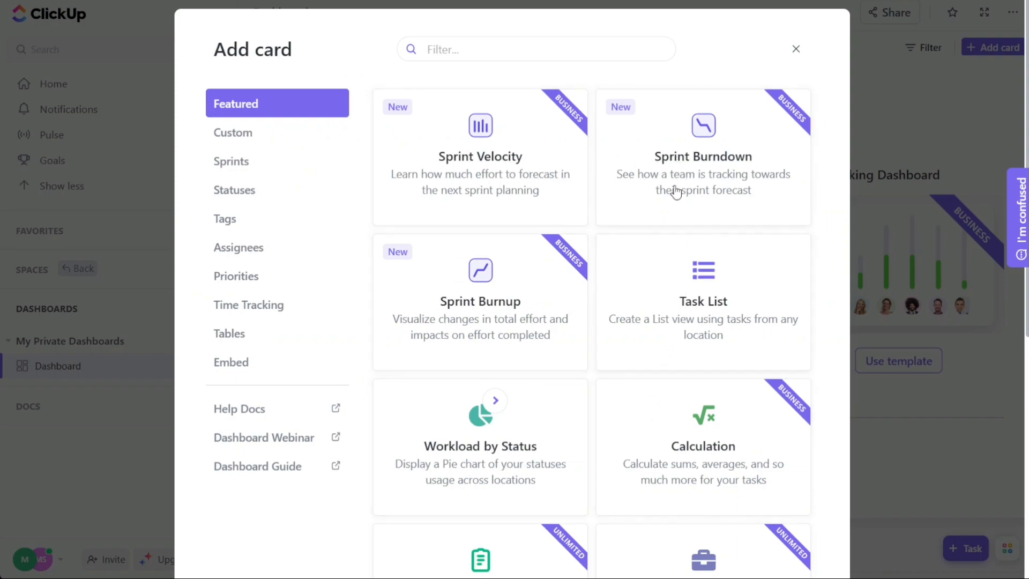
{"action": "left_click", "coordinate": [795, 51]}
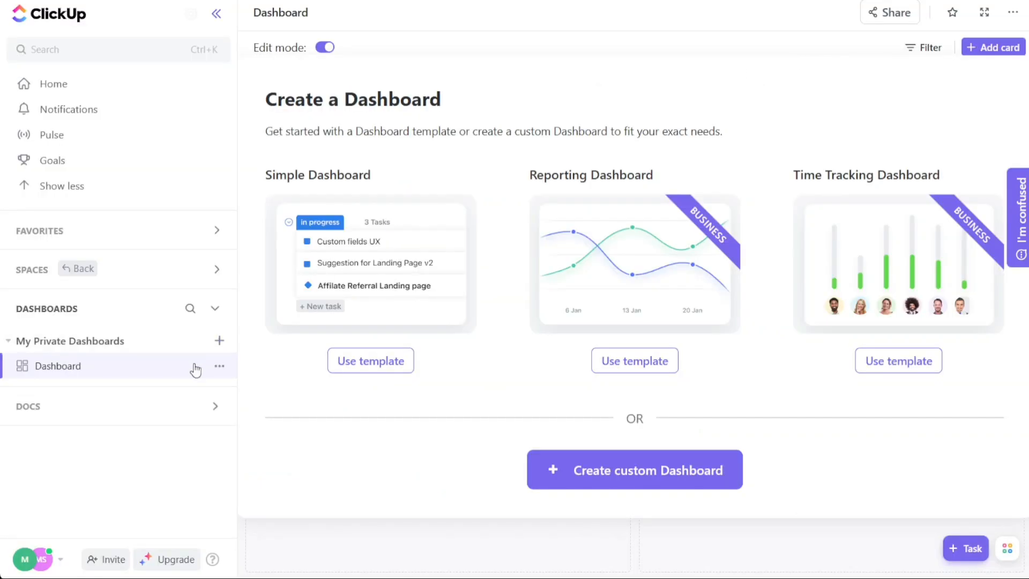
{"action": "left_click", "coordinate": [126, 414]}
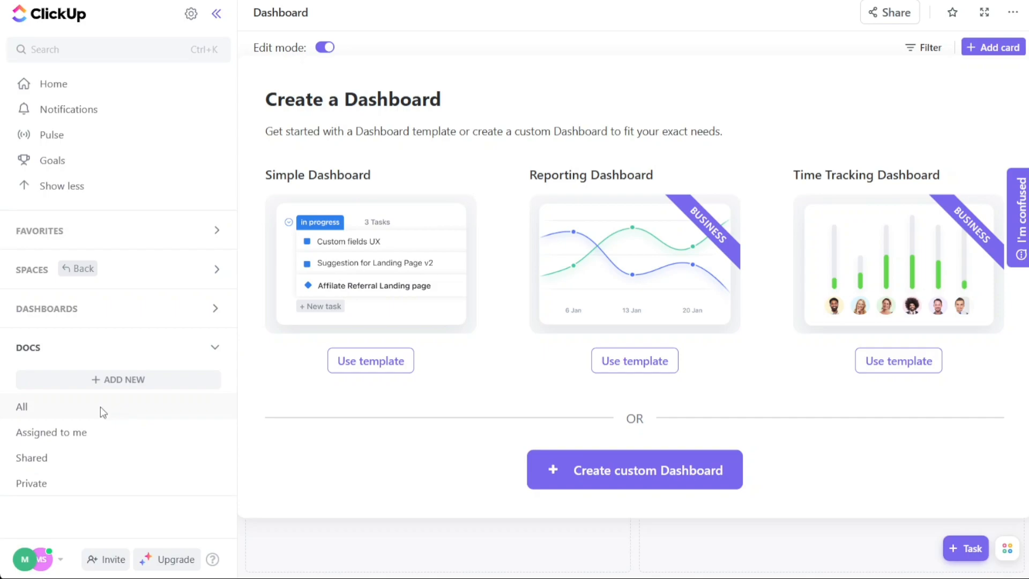
{"action": "left_click", "coordinate": [102, 413]}
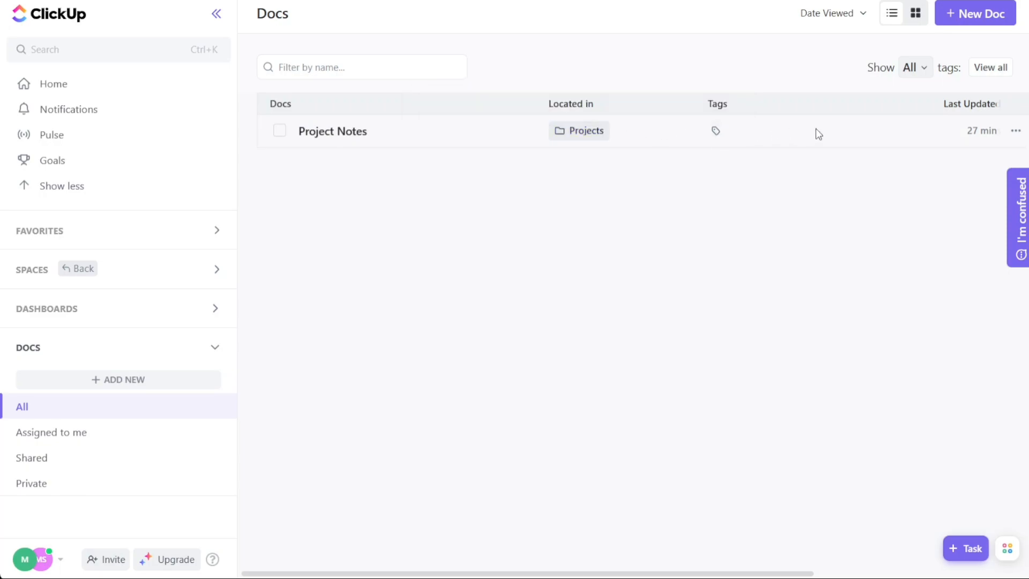
Create a doc titled 'Demo' with a checklist item in its body, then close it
{"action": "left_click", "coordinate": [977, 16]}
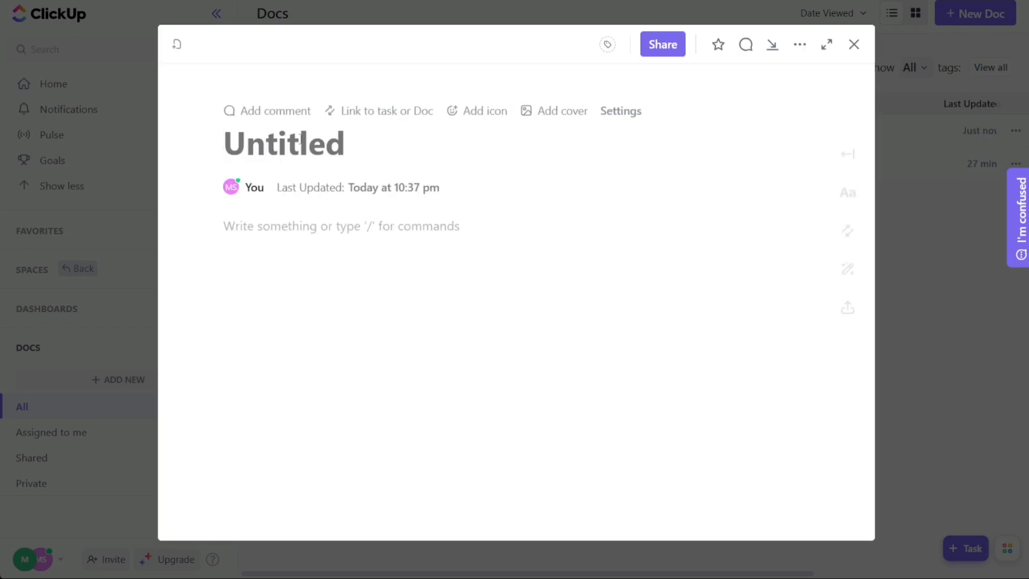
{"action": "type", "text": "Demo"}
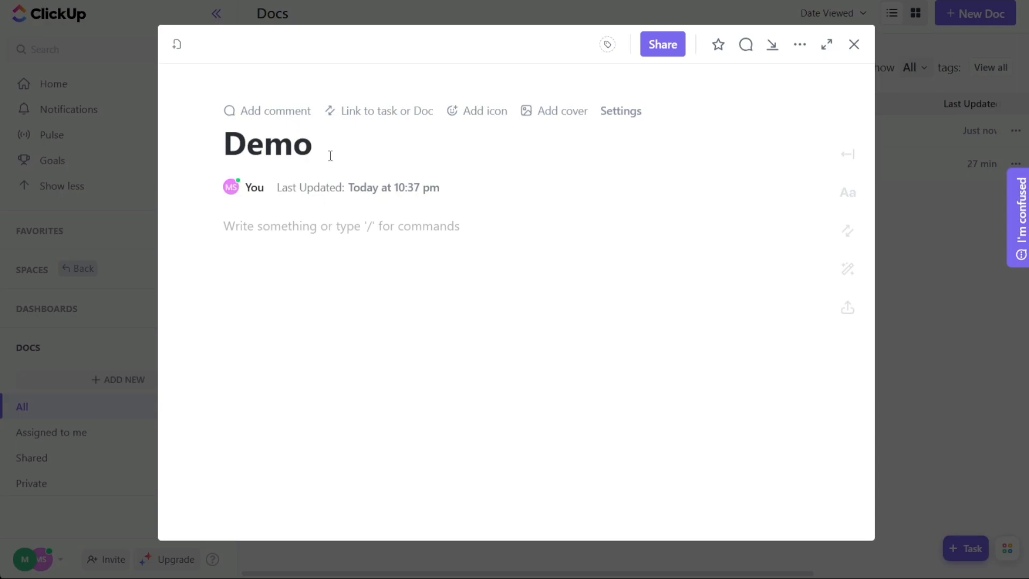
{"action": "left_click", "coordinate": [324, 237]}
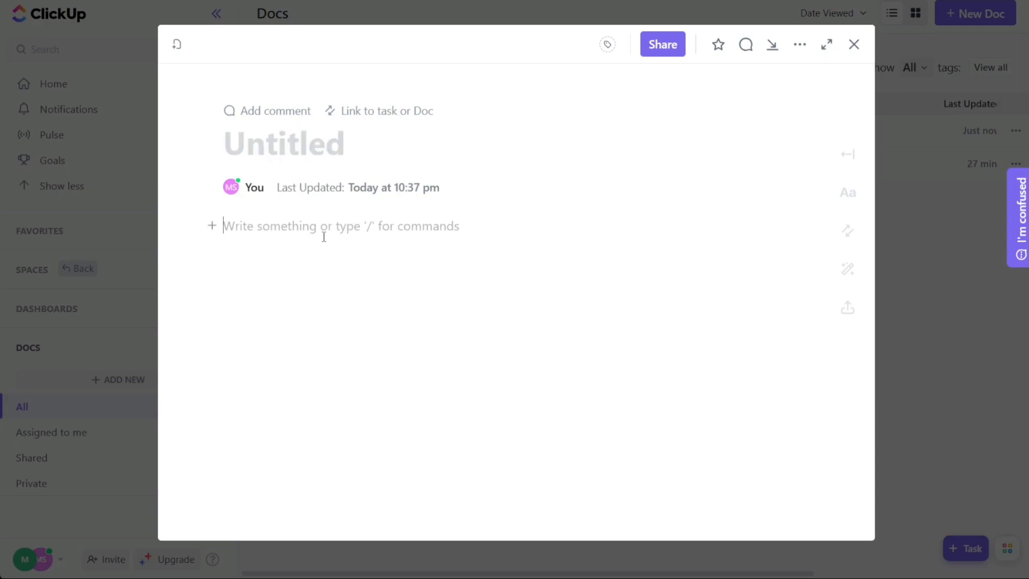
{"action": "type", "text": "/"}
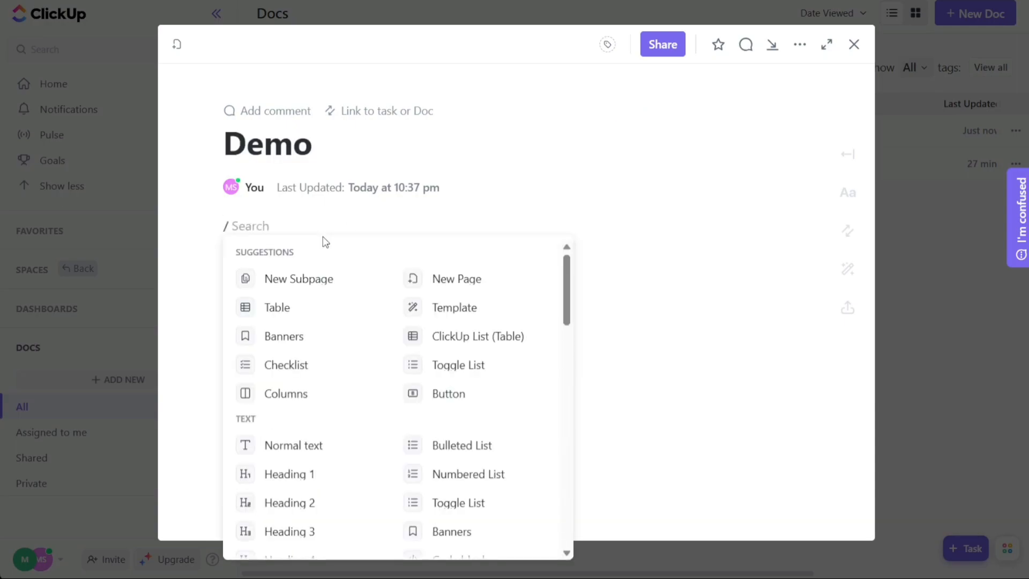
{"action": "left_click", "coordinate": [340, 366]}
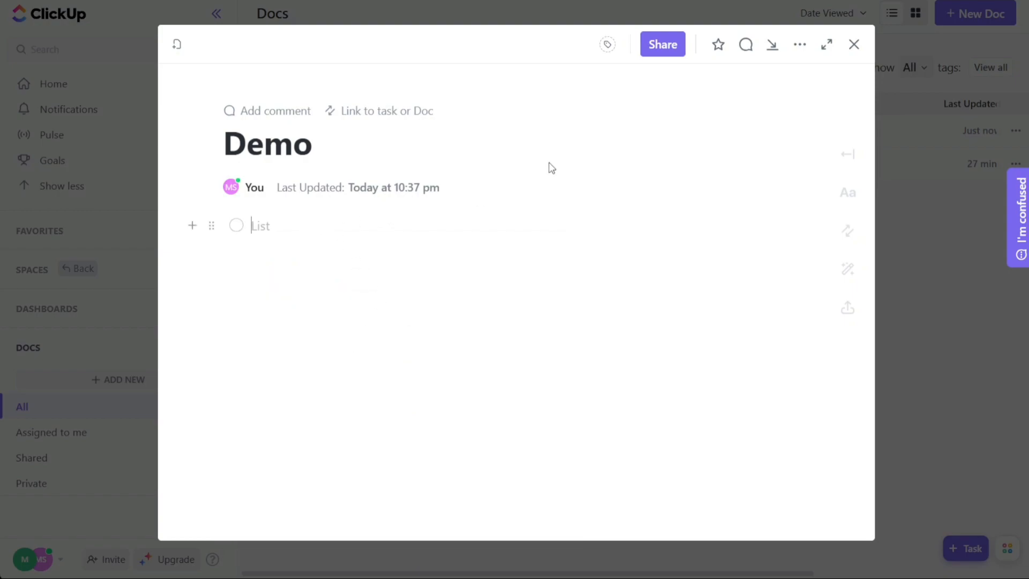
{"action": "left_click", "coordinate": [853, 45]}
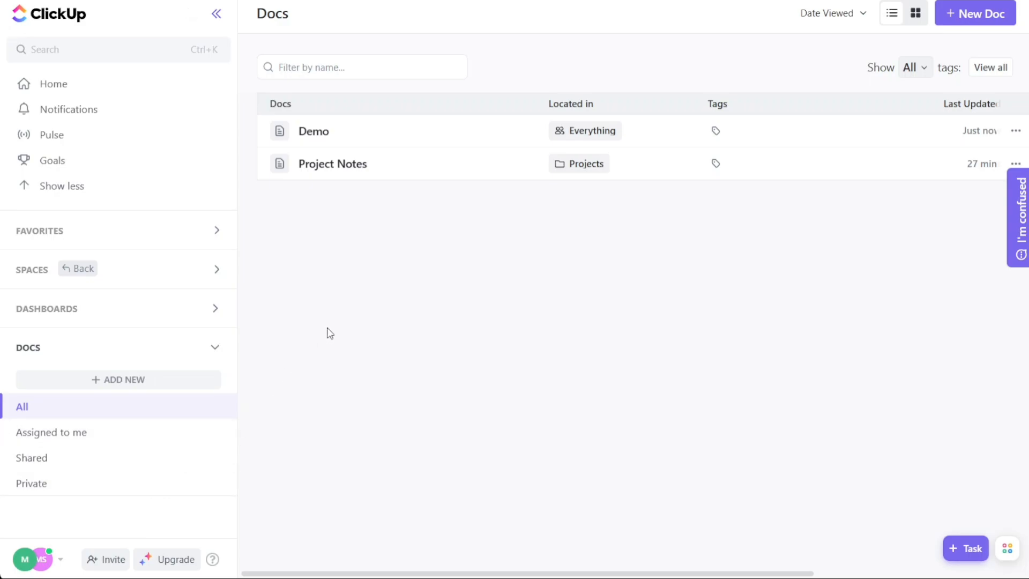
Start a new space named 'My Personal Project' from the Spaces sidebar section
{"action": "left_click", "coordinate": [215, 347]}
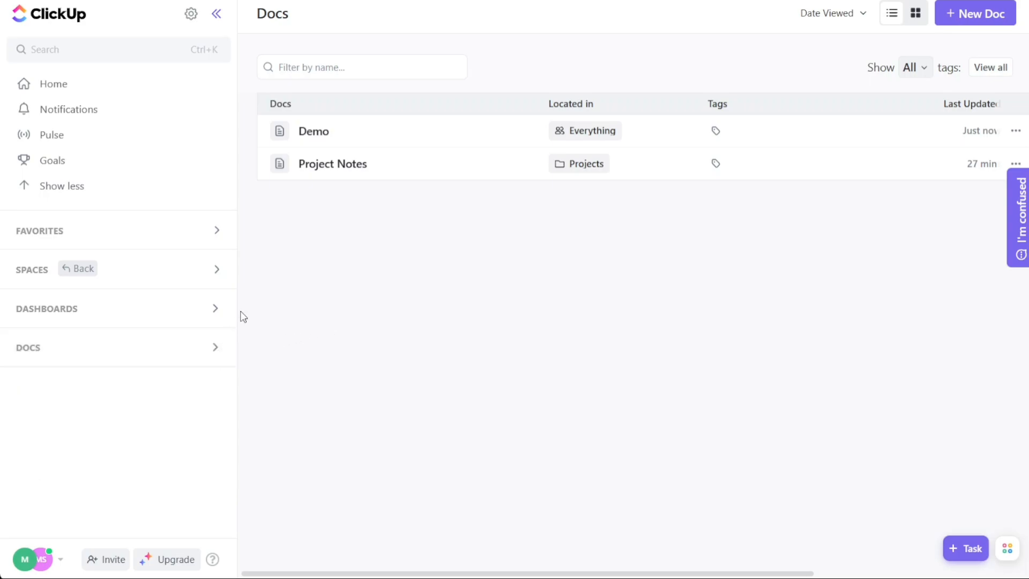
{"action": "left_click", "coordinate": [181, 271]}
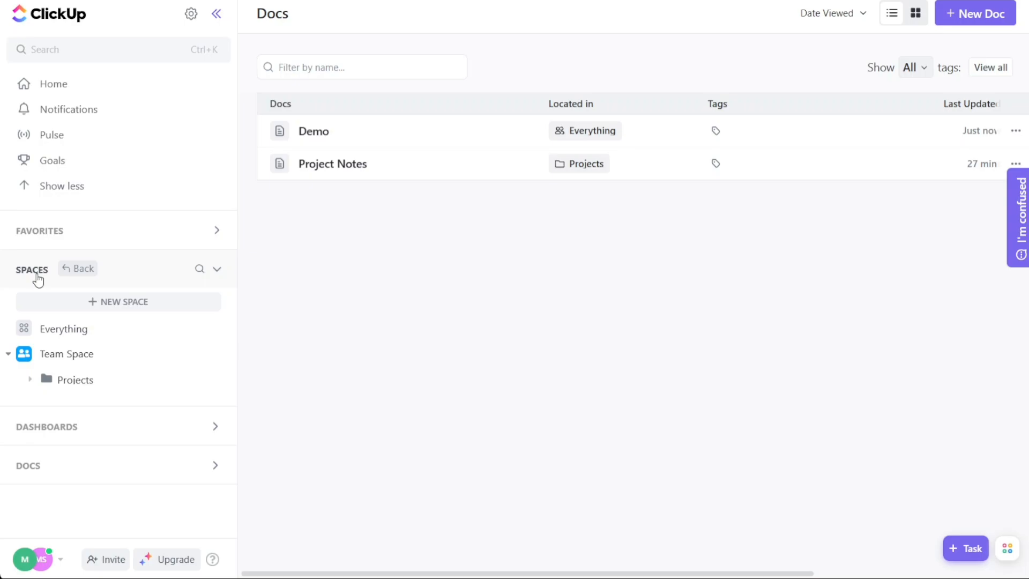
{"action": "left_click", "coordinate": [125, 306]}
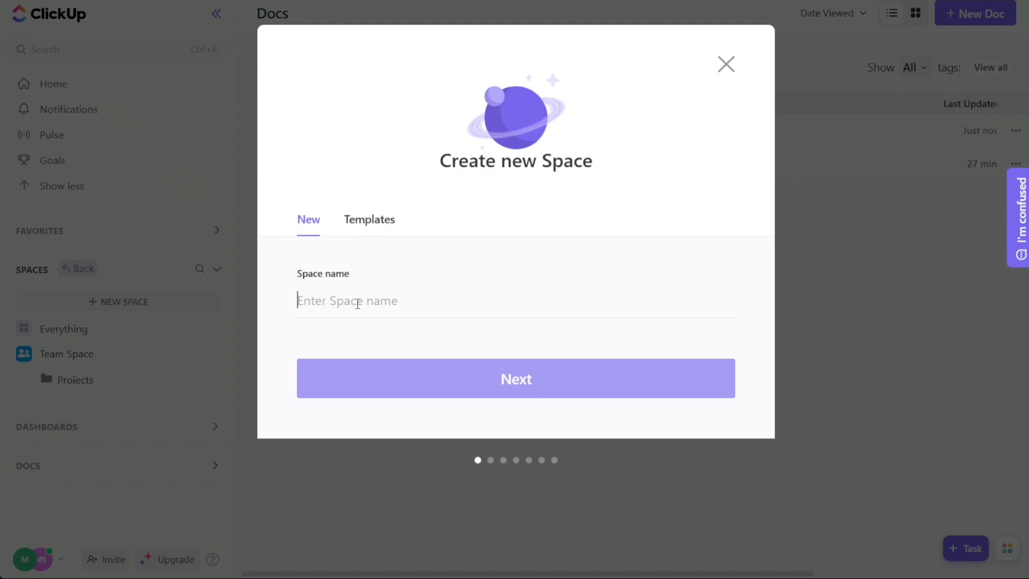
{"action": "type", "text": "My Personal Project"}
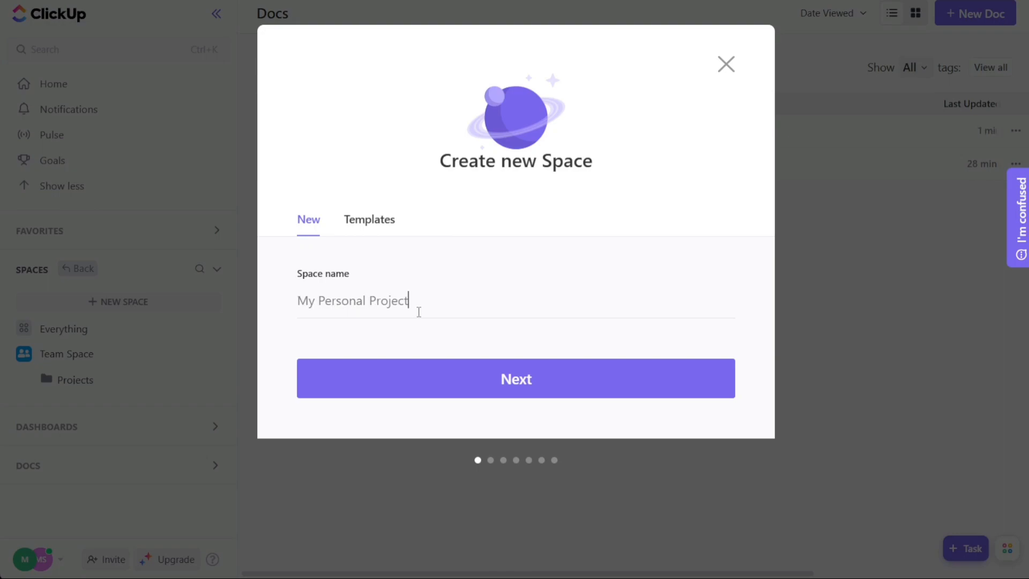
{"action": "left_click", "coordinate": [514, 383]}
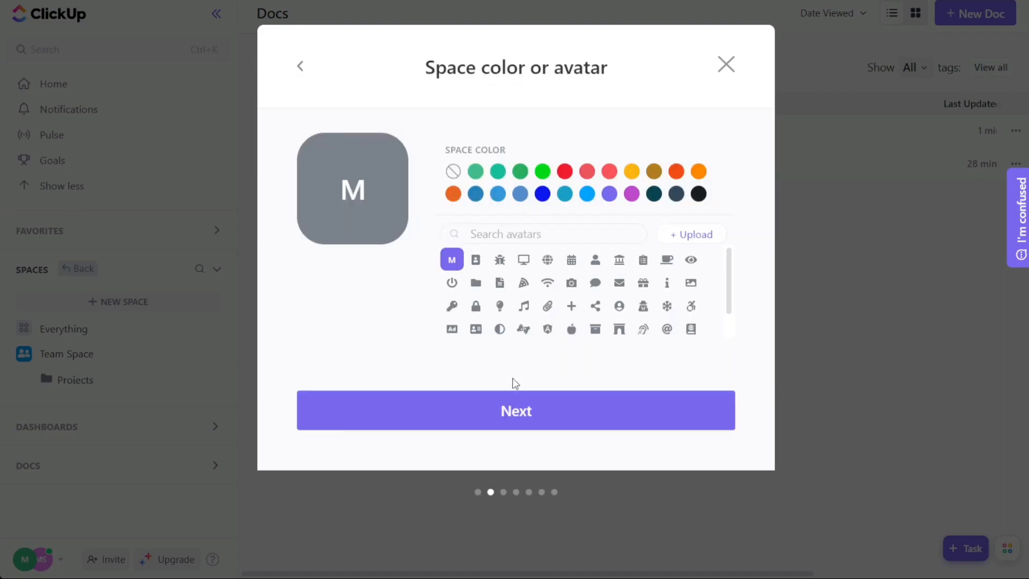
Give the space a teal colour and paperclip avatar, and continue
{"action": "left_click", "coordinate": [500, 260]}
{"action": "left_click", "coordinate": [544, 262]}
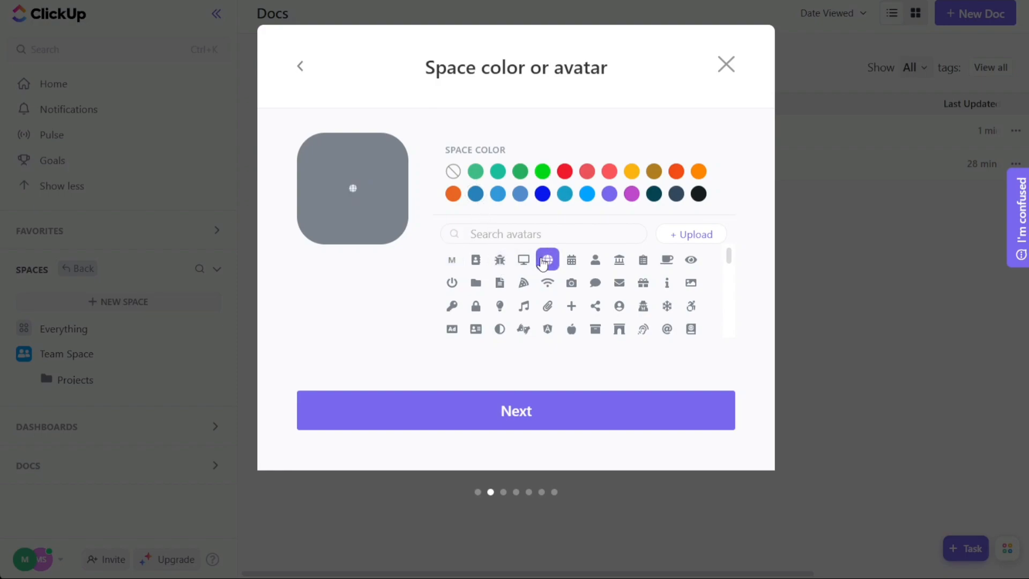
{"action": "left_click", "coordinate": [542, 203]}
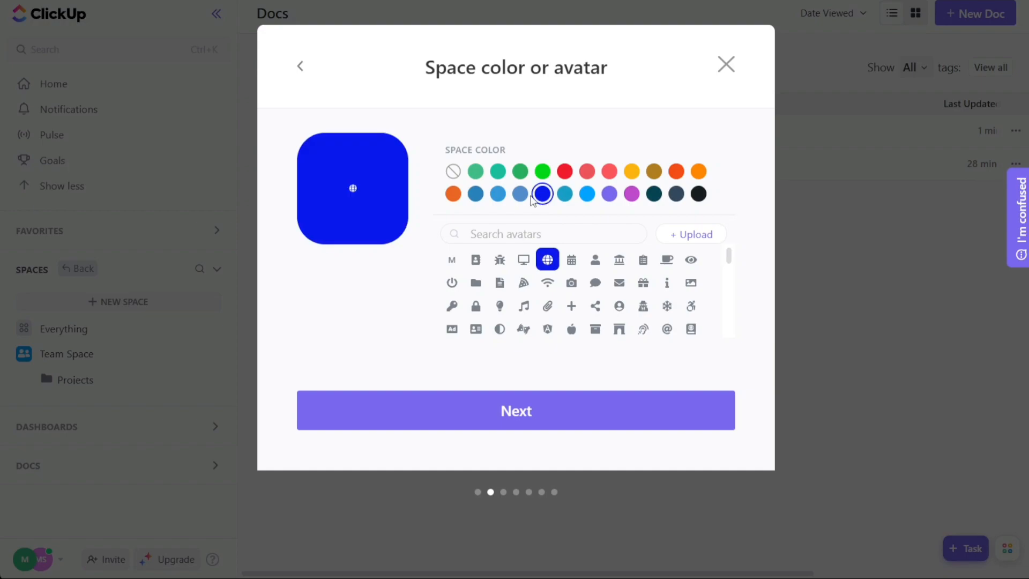
{"action": "left_click", "coordinate": [476, 172]}
{"action": "left_click", "coordinate": [504, 177]}
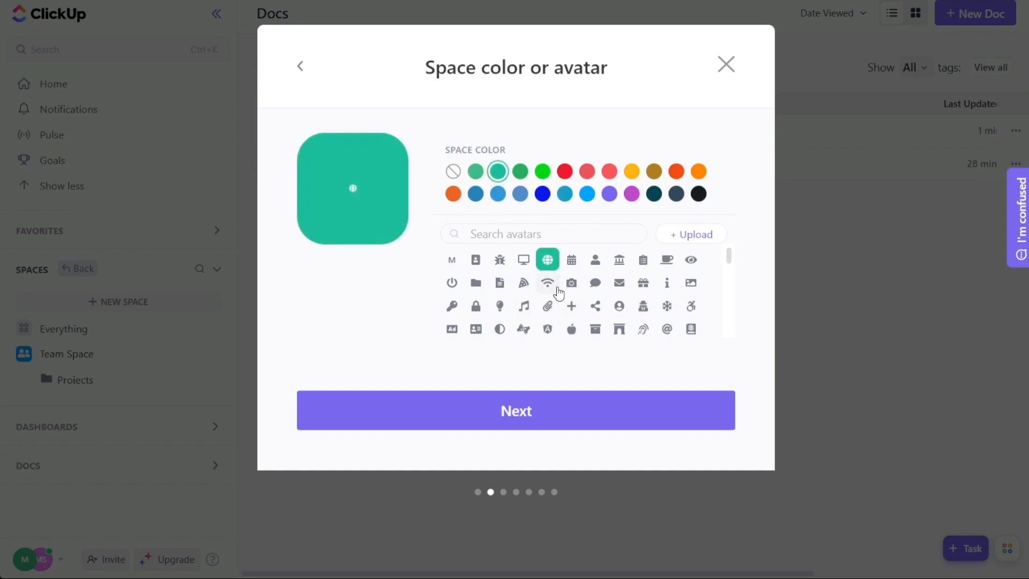
{"action": "left_click", "coordinate": [548, 306]}
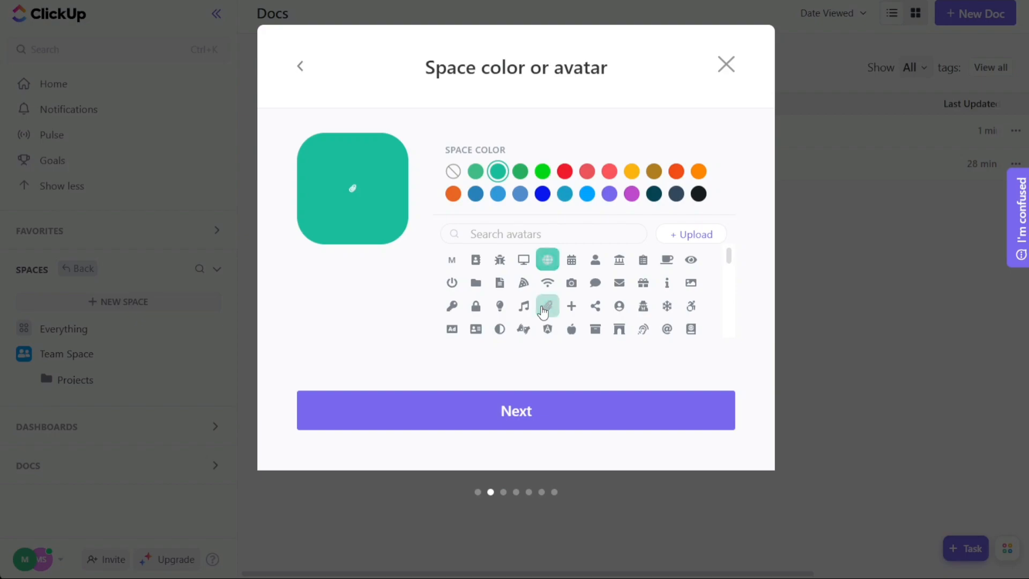
{"action": "left_click", "coordinate": [510, 422]}
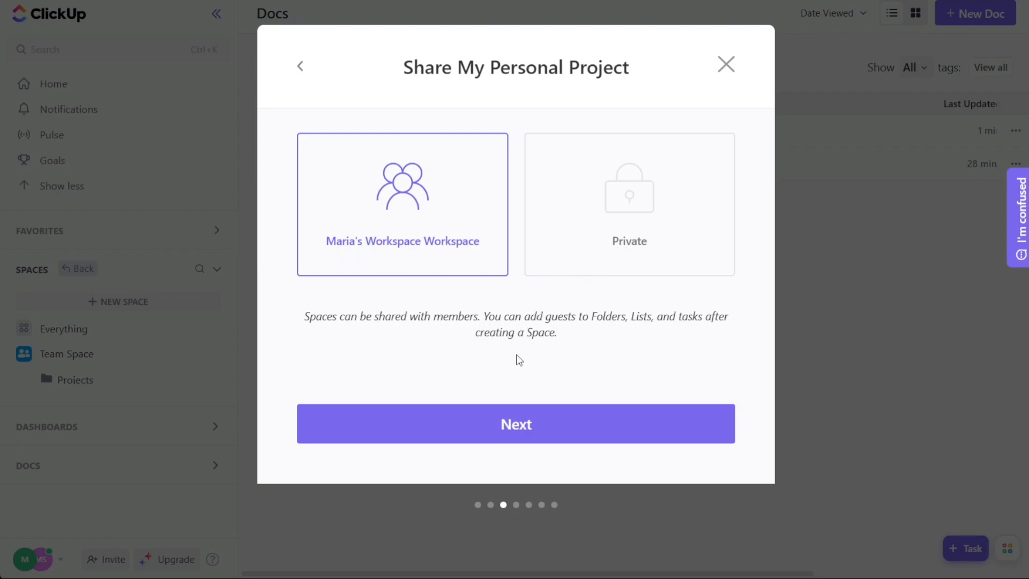
Add IN PROGRESS as an active status in the new space's status setup
{"action": "left_click", "coordinate": [511, 439]}
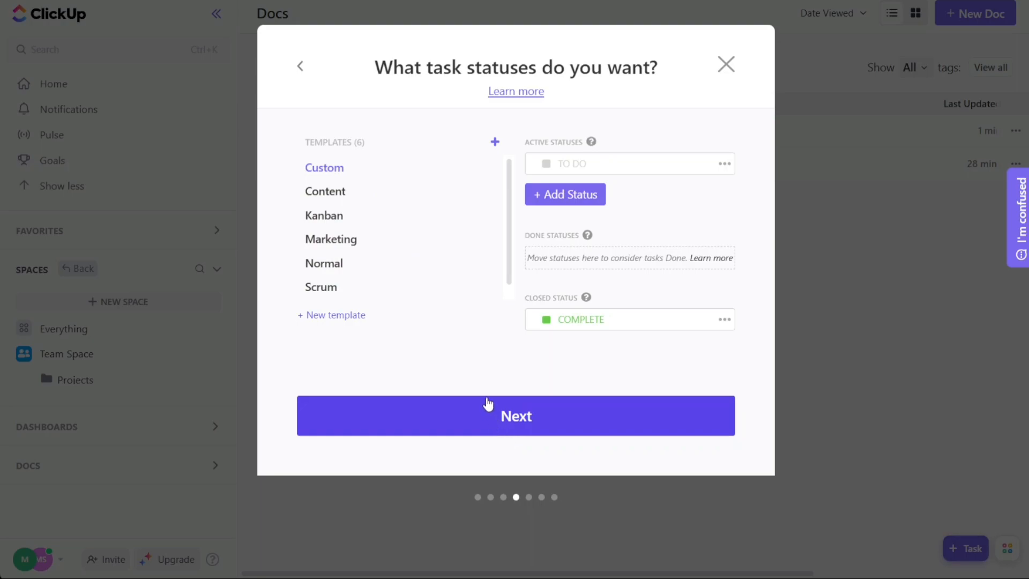
{"action": "left_click_drag", "start_coordinate": [510, 222], "coordinate": [508, 196]}
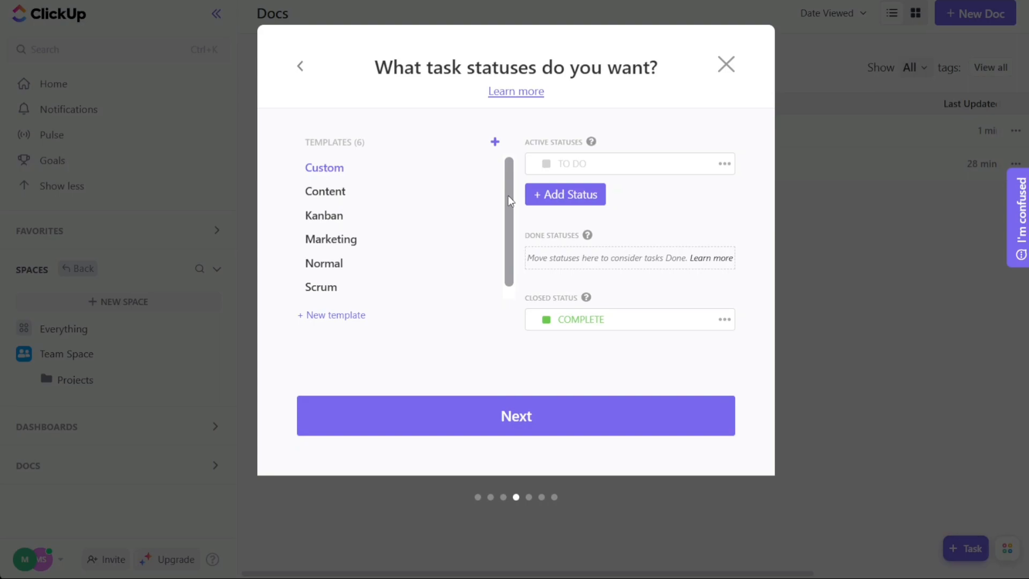
{"action": "left_click", "coordinate": [572, 199]}
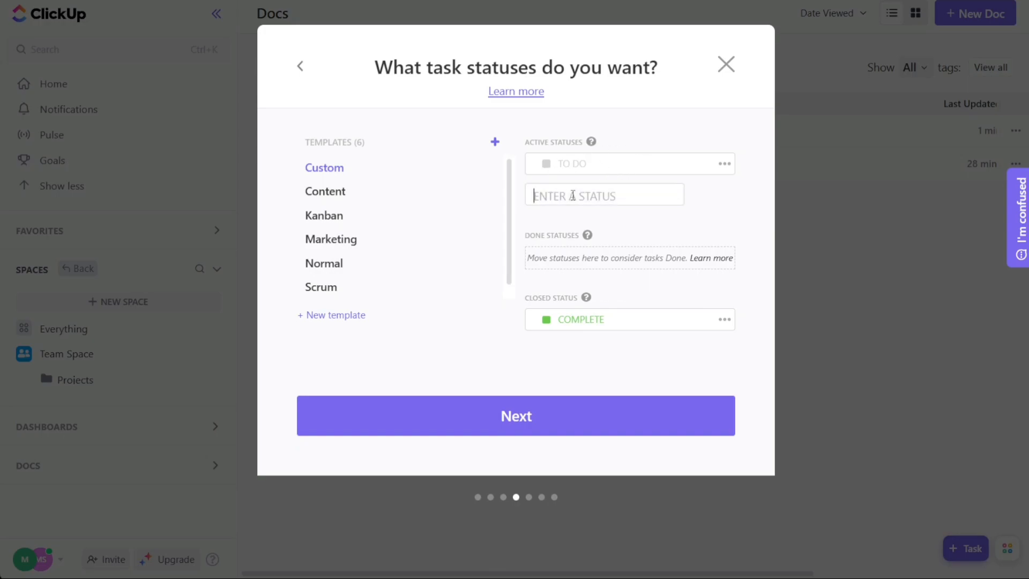
{"action": "type", "text": "IN PROGRESS"}
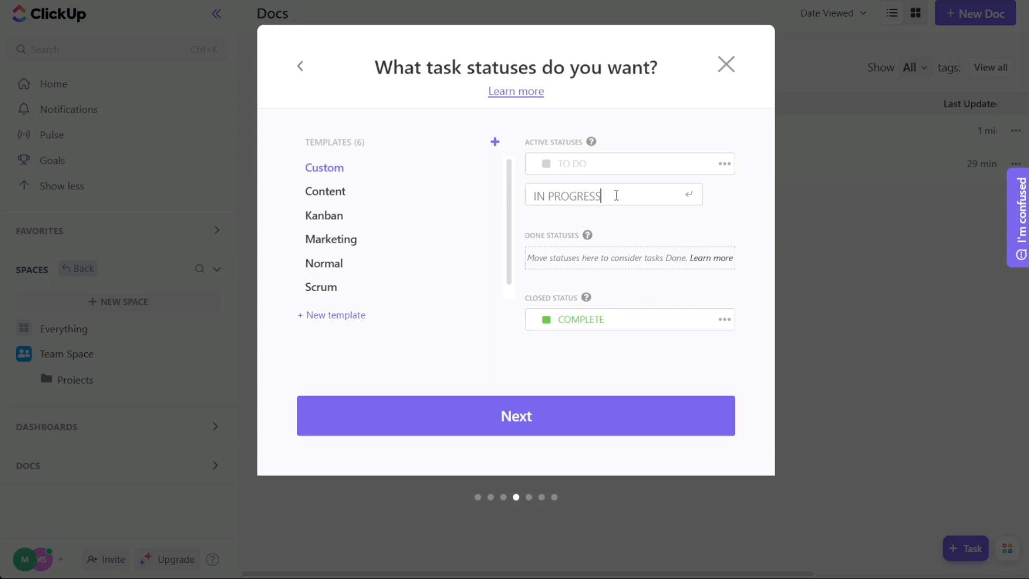
{"action": "key", "text": "Return"}
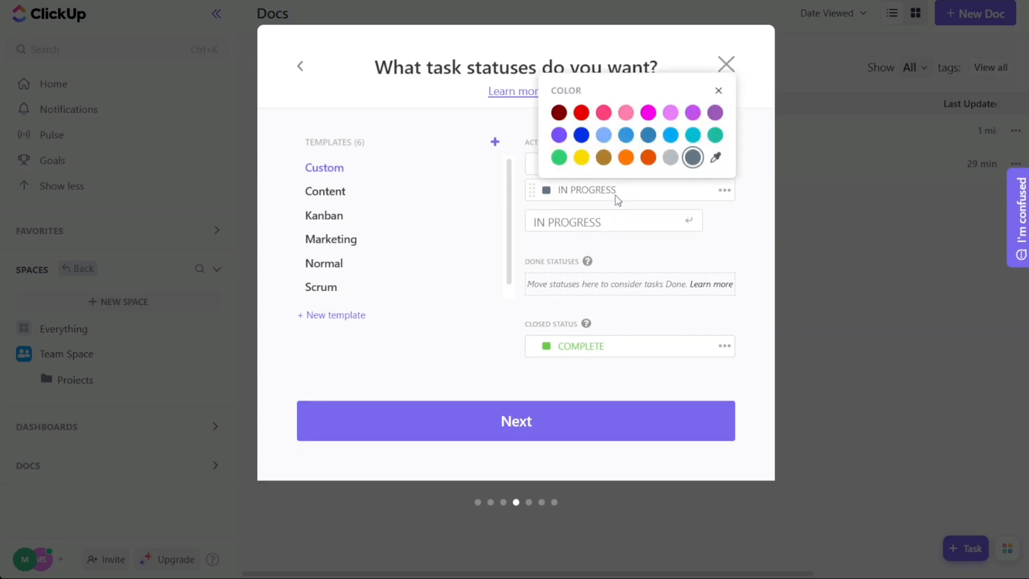
Add a COMPLETE status to the space's statuses
{"action": "left_click", "coordinate": [606, 227]}
{"action": "type", "text": "COMPLETE"}
{"action": "key", "text": "Return"}
{"action": "left_click", "coordinate": [737, 234]}
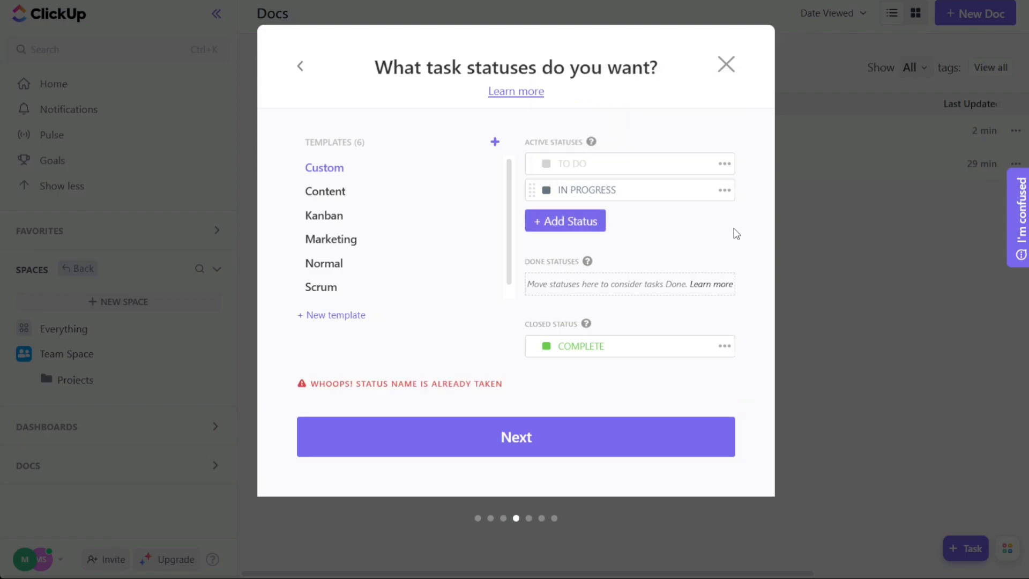
Make the IN PROGRESS status sky blue and proceed to the Enable ClickApps step
{"action": "left_click", "coordinate": [517, 443]}
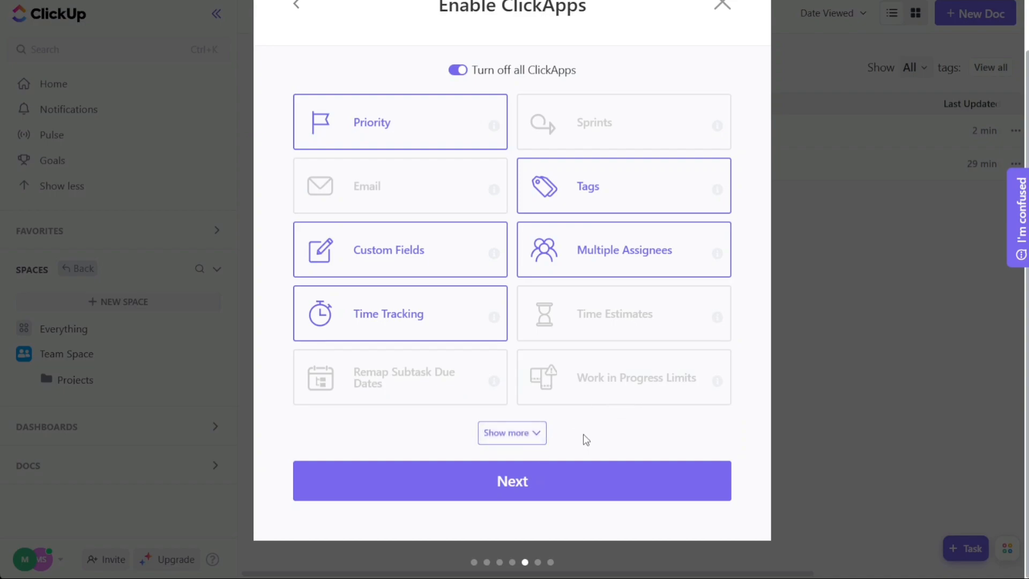
{"action": "left_click", "coordinate": [299, 8]}
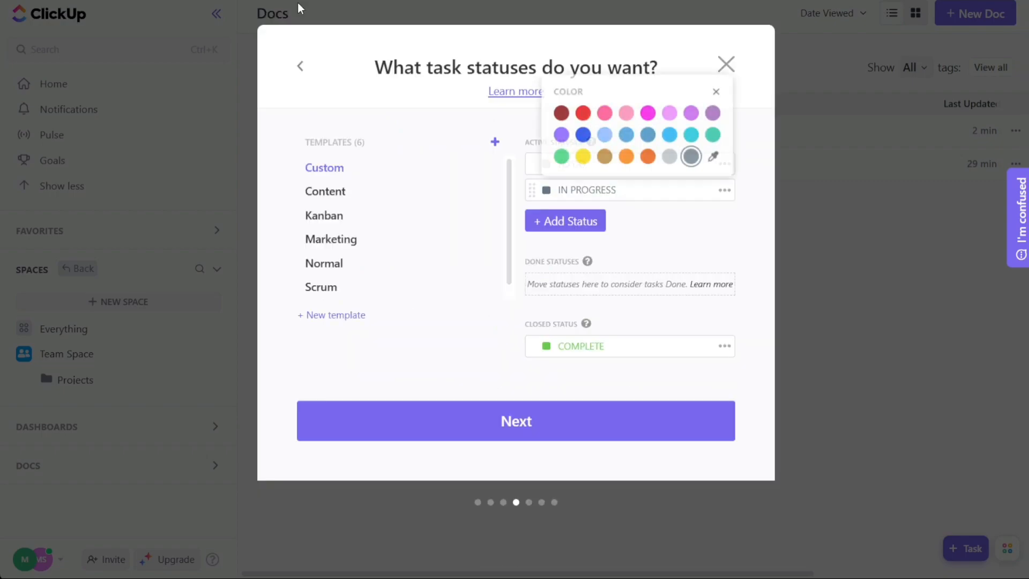
{"action": "left_click", "coordinate": [652, 239]}
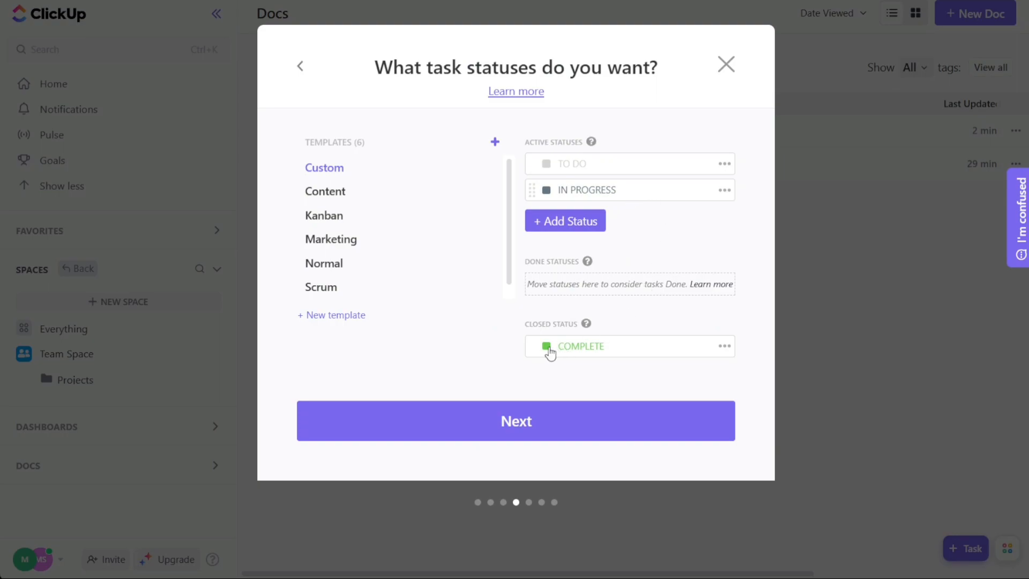
{"action": "left_click", "coordinate": [547, 191]}
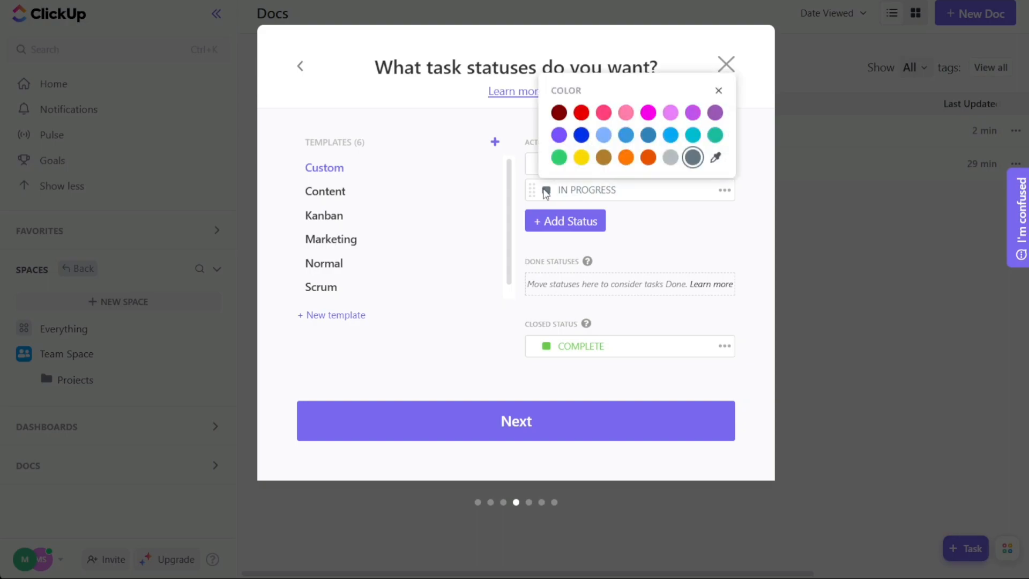
{"action": "left_click", "coordinate": [670, 135]}
{"action": "left_click", "coordinate": [505, 429]}
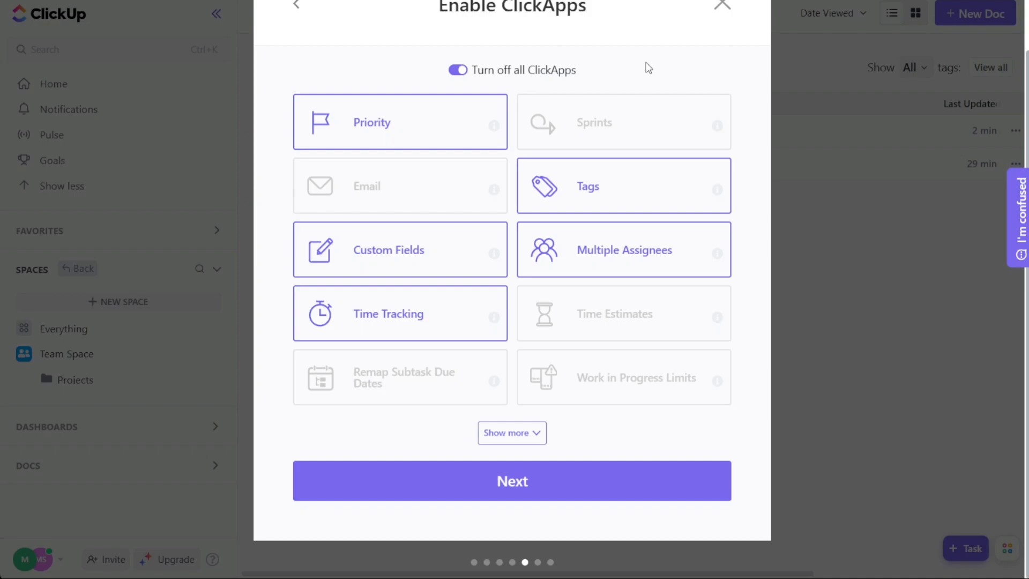
Keep Tags on, Time Estimates off and the default List and Board views, reaching the All good? review
{"action": "left_click", "coordinate": [608, 194]}
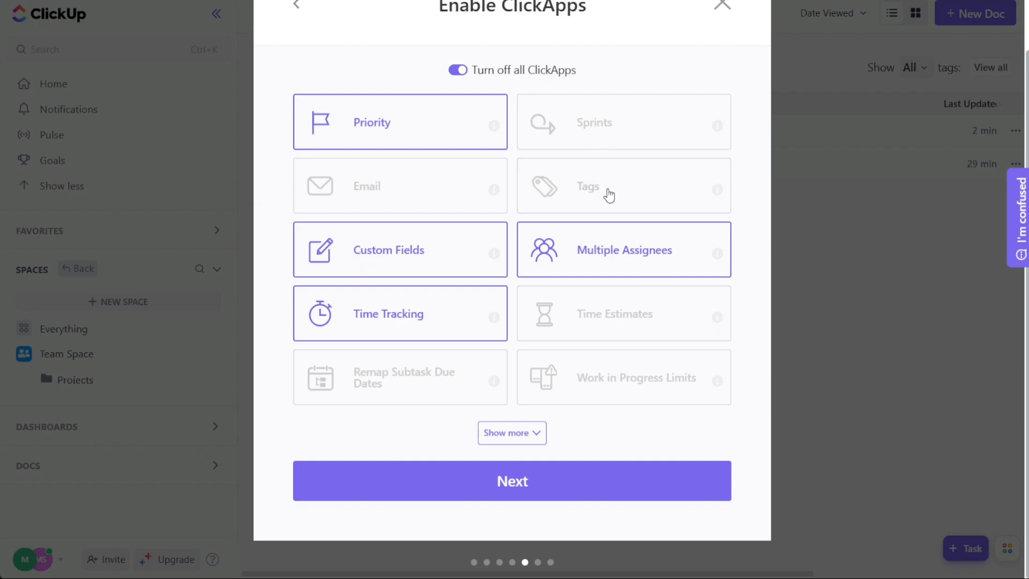
{"action": "left_click", "coordinate": [630, 192]}
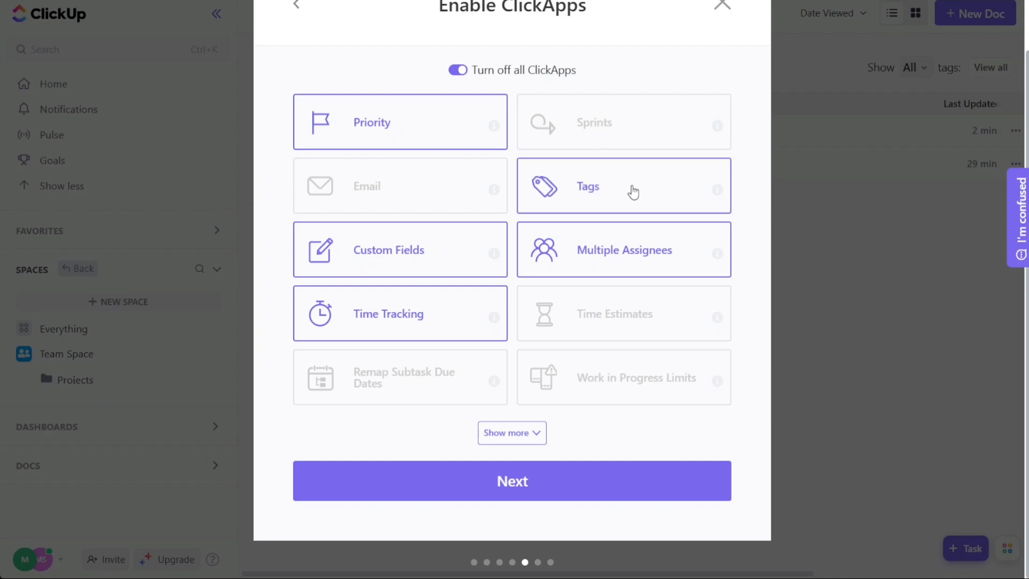
{"action": "left_click", "coordinate": [613, 322]}
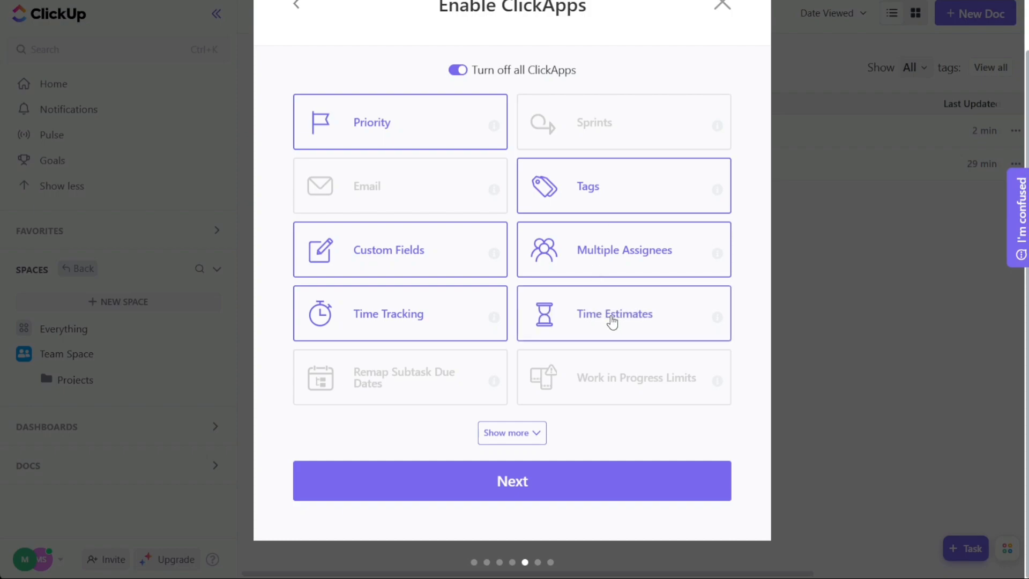
{"action": "left_click", "coordinate": [612, 322]}
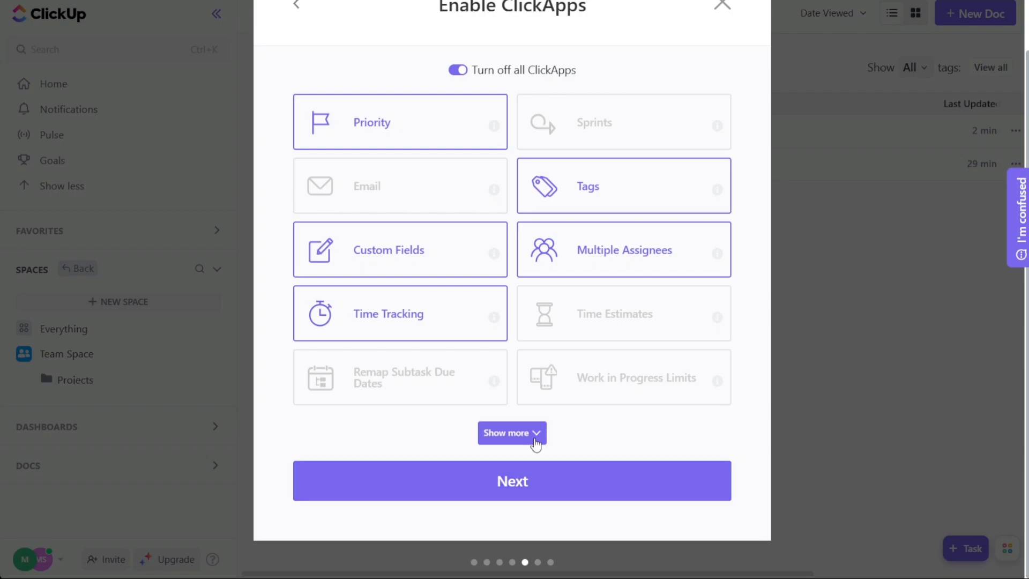
{"action": "left_click", "coordinate": [518, 488]}
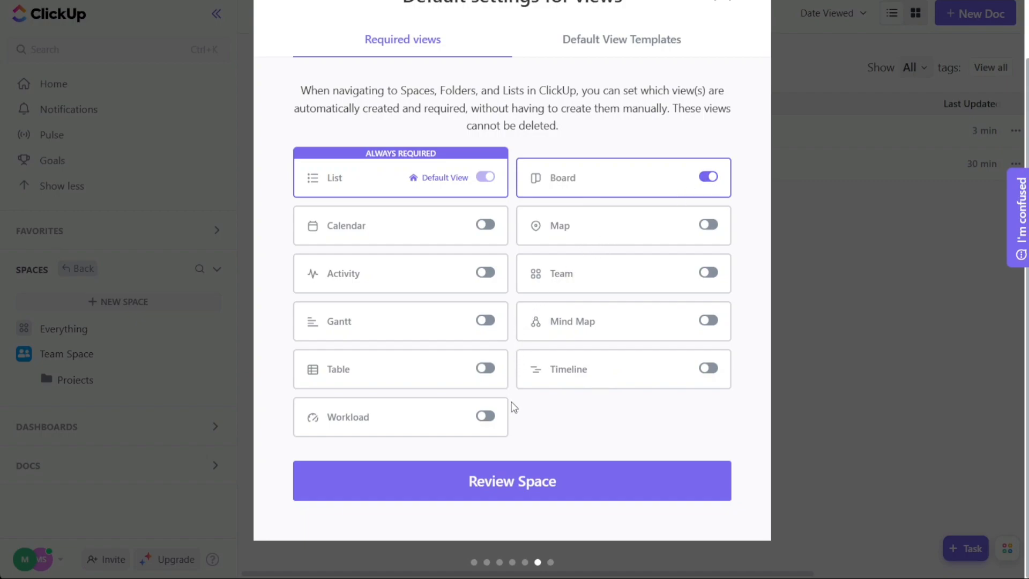
{"action": "left_click", "coordinate": [520, 490]}
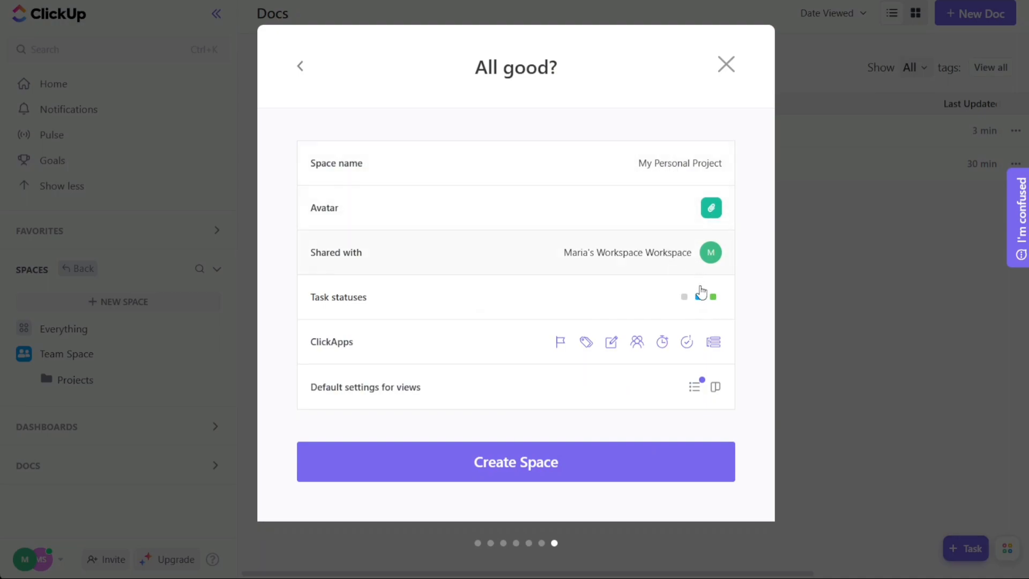
Create the My Personal Project space, open its empty List and dismiss the inherit-statuses banner
{"action": "left_click", "coordinate": [526, 473]}
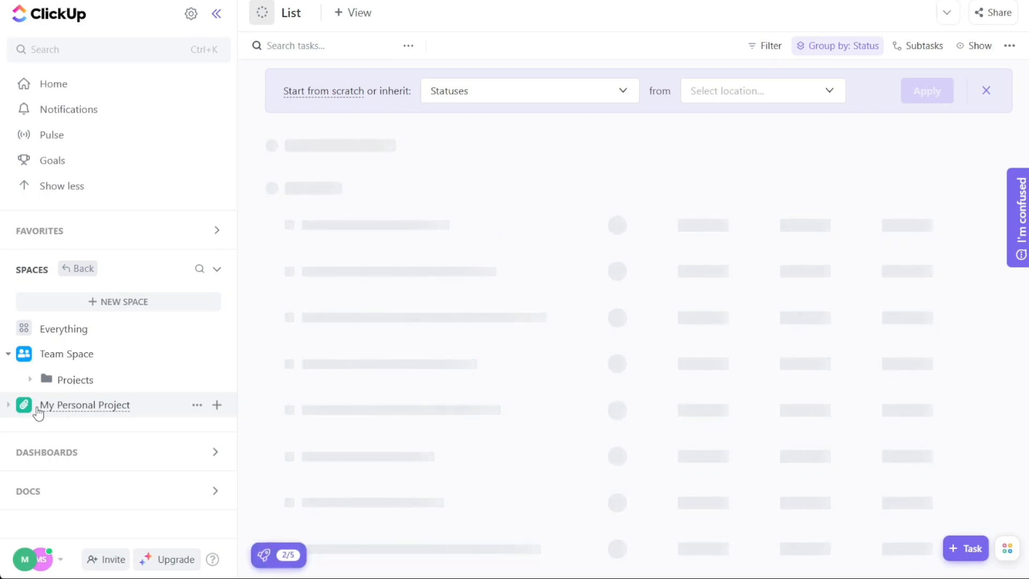
{"action": "left_click", "coordinate": [26, 410]}
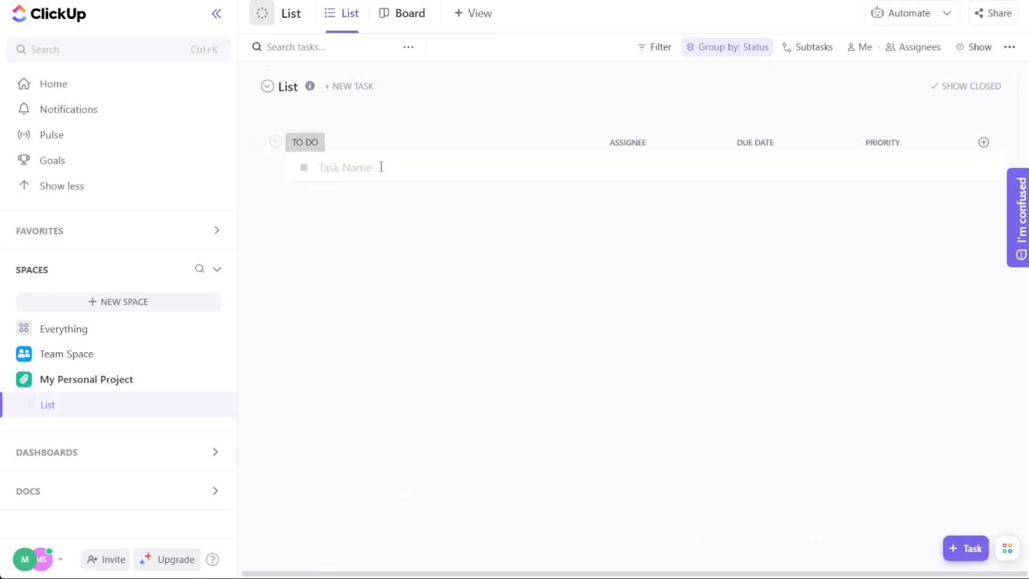
{"action": "left_click", "coordinate": [381, 167]}
{"action": "left_click", "coordinate": [467, 269]}
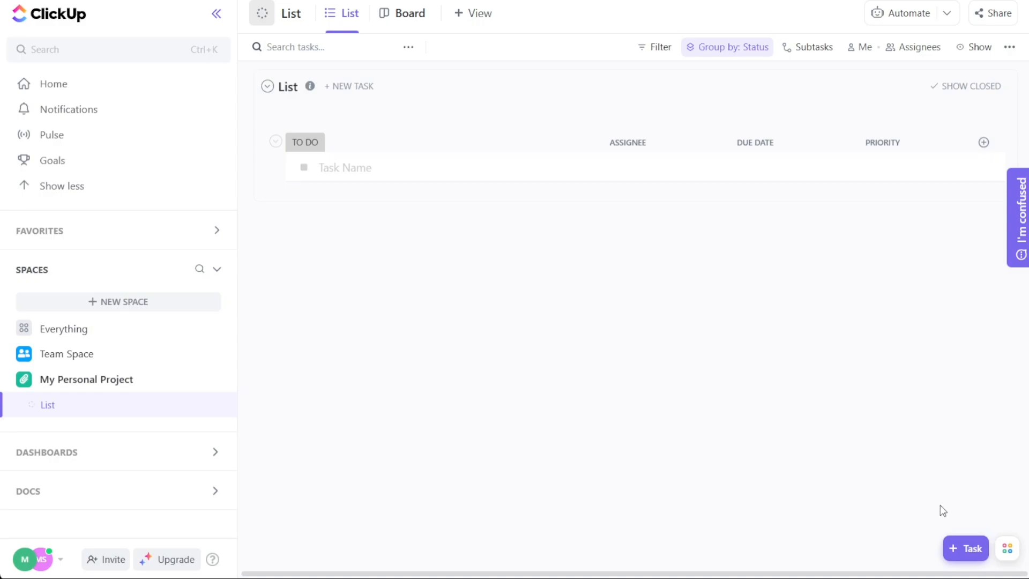
Start a new task named Short Tutorials with TO DO status, located in the List
{"action": "left_click", "coordinate": [975, 552]}
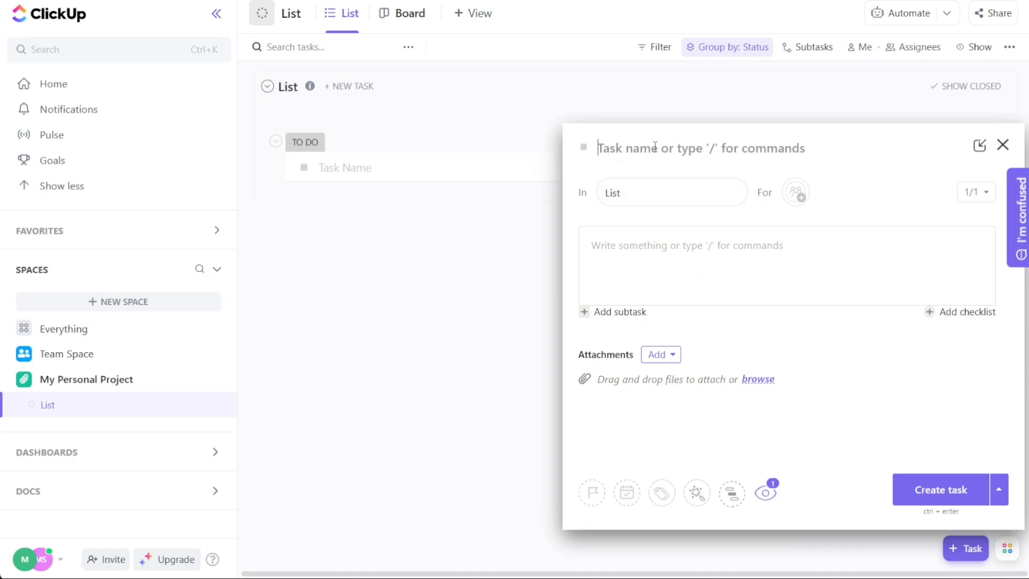
{"action": "type", "text": "Short Tutorials"}
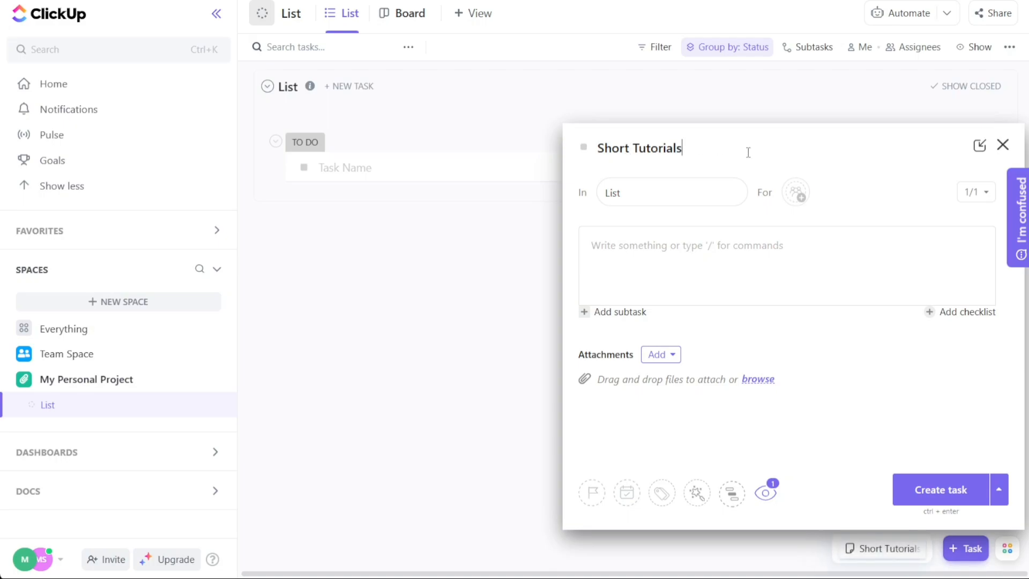
{"action": "left_click", "coordinate": [585, 148]}
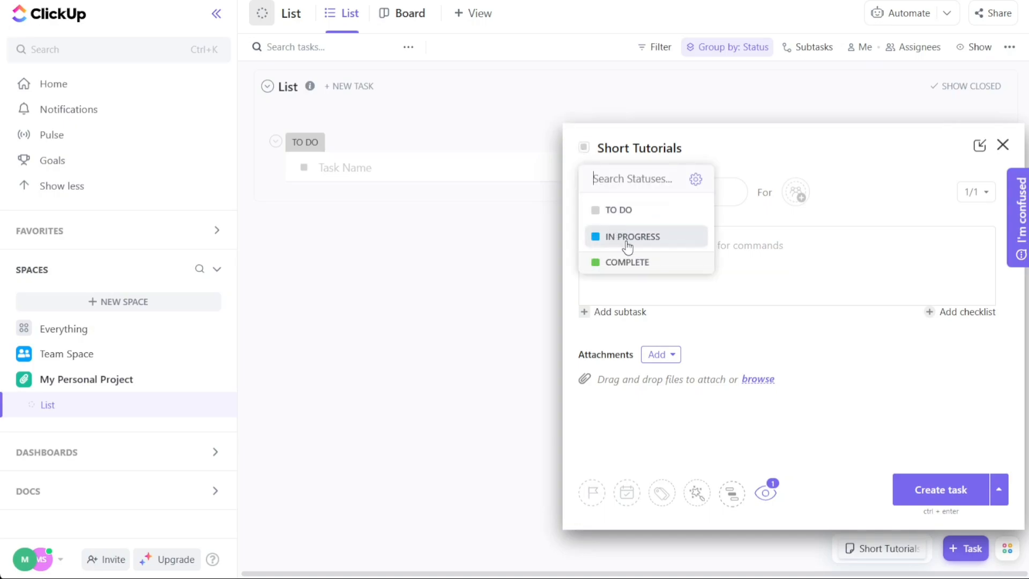
{"action": "left_click", "coordinate": [661, 213]}
{"action": "left_click", "coordinate": [667, 193]}
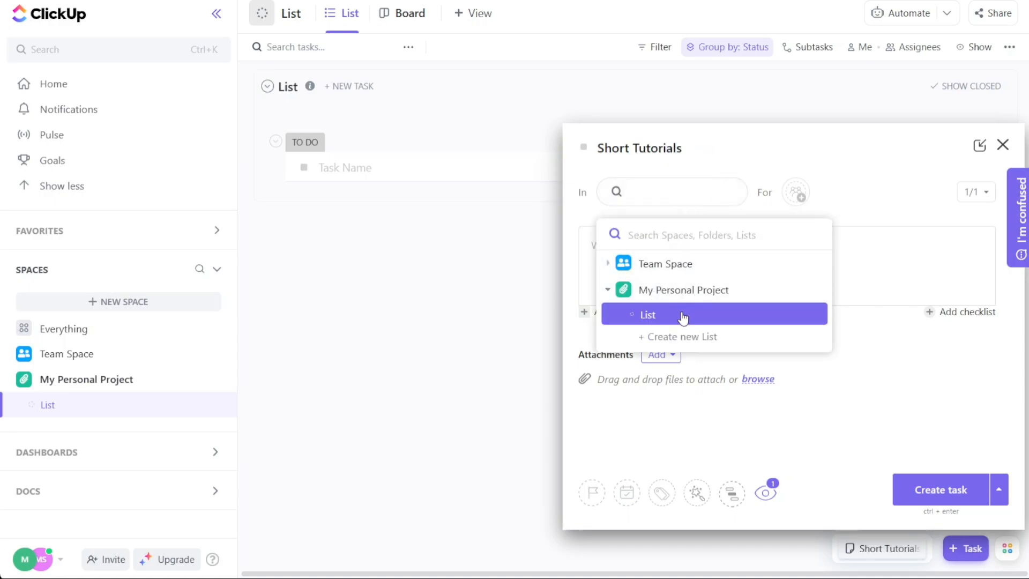
{"action": "left_click", "coordinate": [879, 213]}
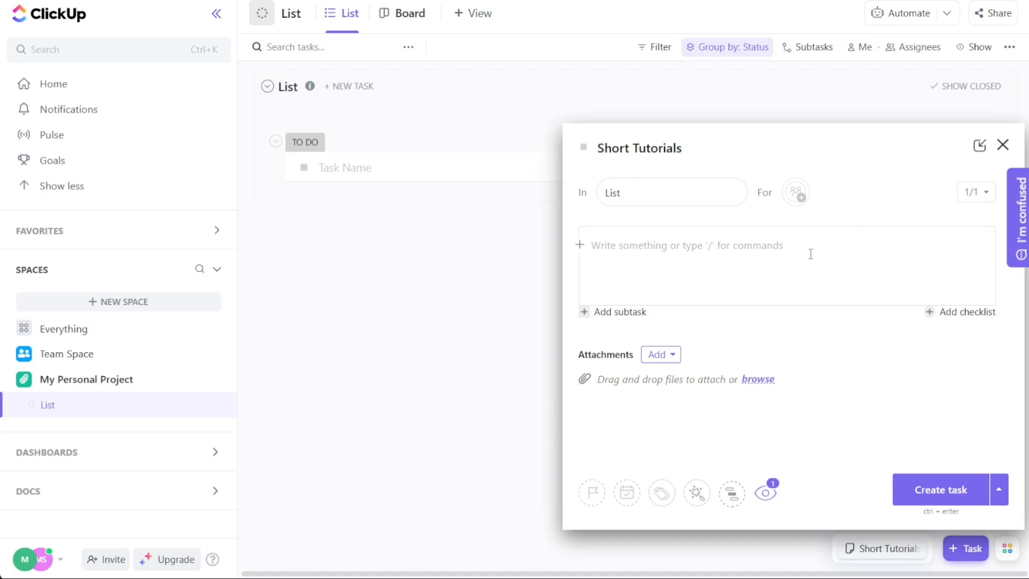
Give the task the description Bio, assign it to me, and view the attachment options
{"action": "left_click", "coordinate": [776, 264]}
{"action": "type", "text": "Bio"}
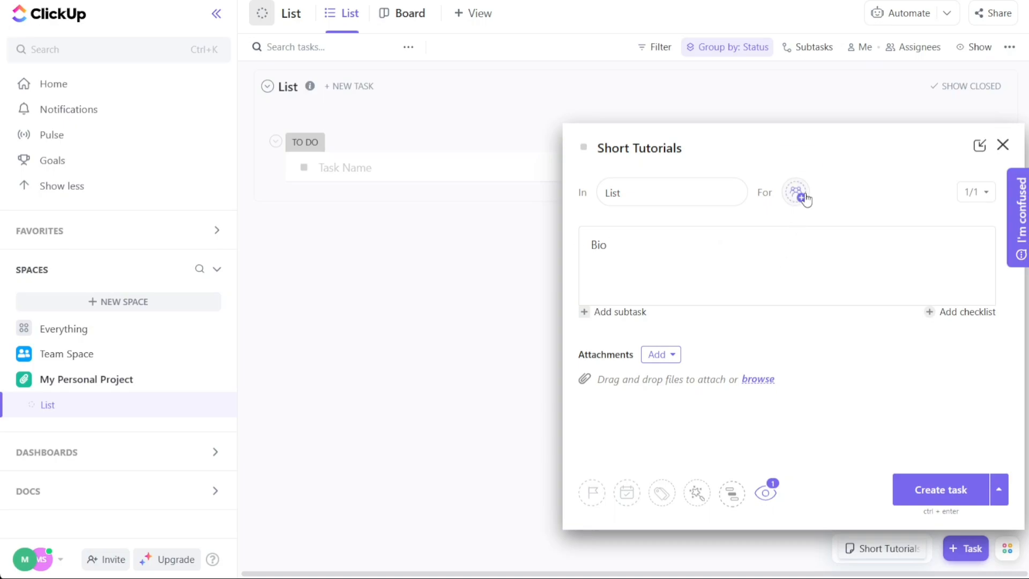
{"action": "left_click", "coordinate": [796, 191]}
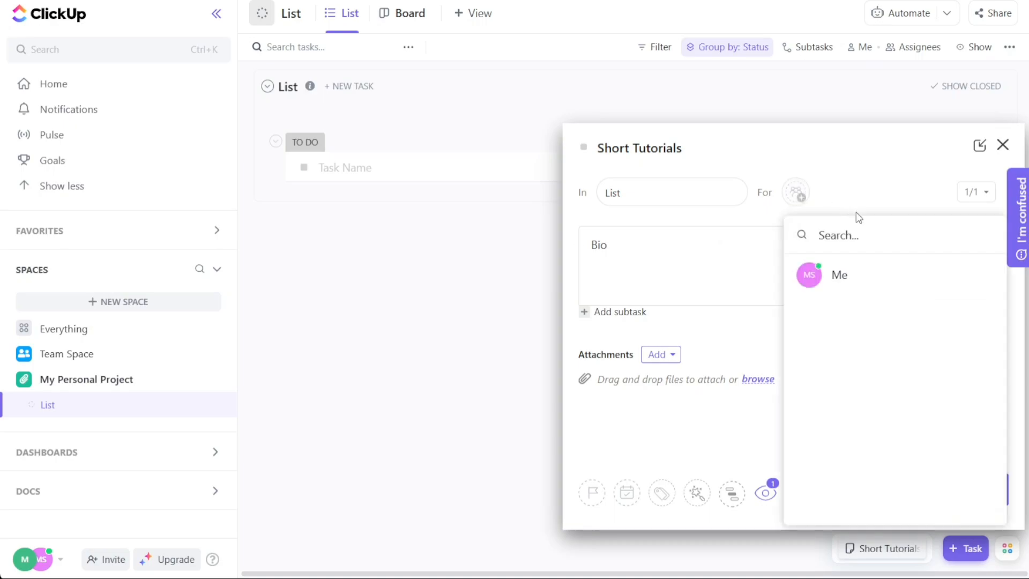
{"action": "left_click", "coordinate": [867, 281]}
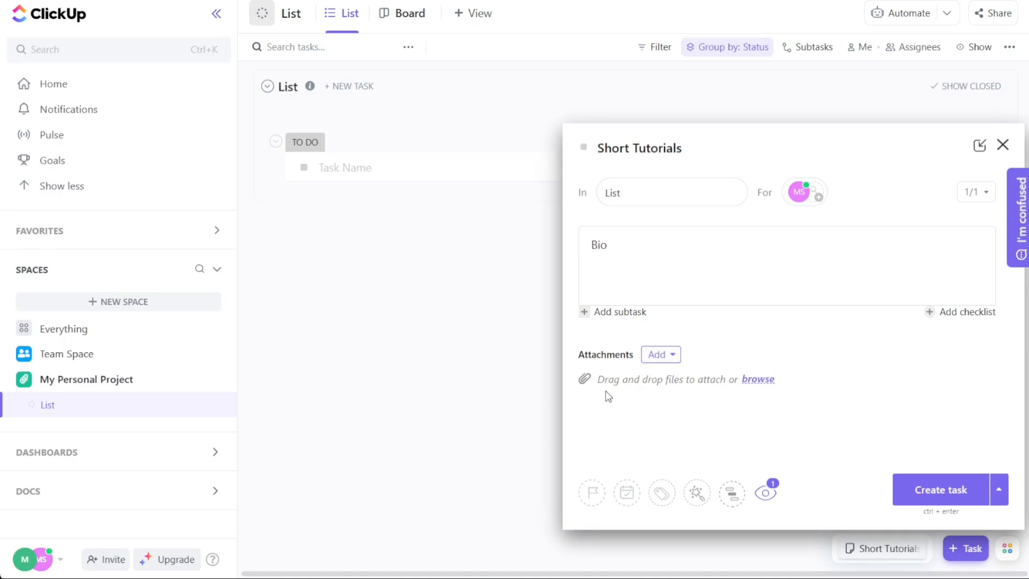
{"action": "left_click", "coordinate": [671, 356]}
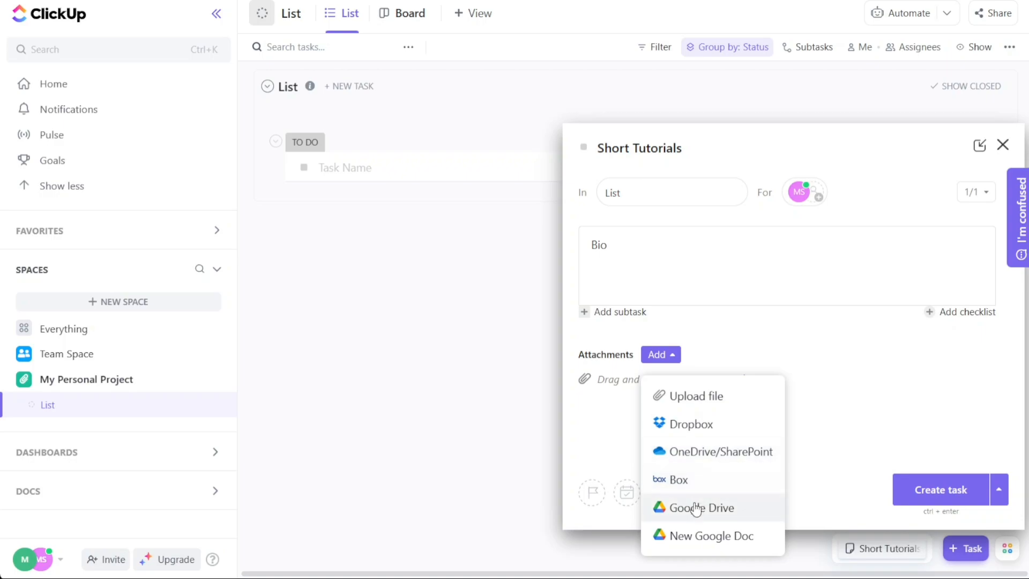
Set Short Tutorials' due date to Wednesday 19 July, priority Urgent, and create the task
{"action": "left_click", "coordinate": [826, 355]}
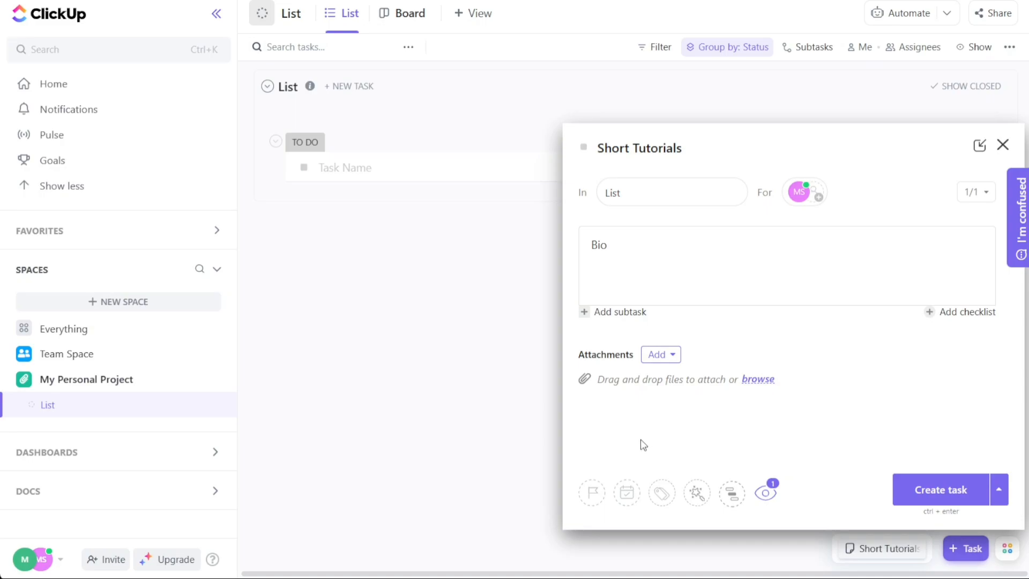
{"action": "left_click", "coordinate": [626, 494]}
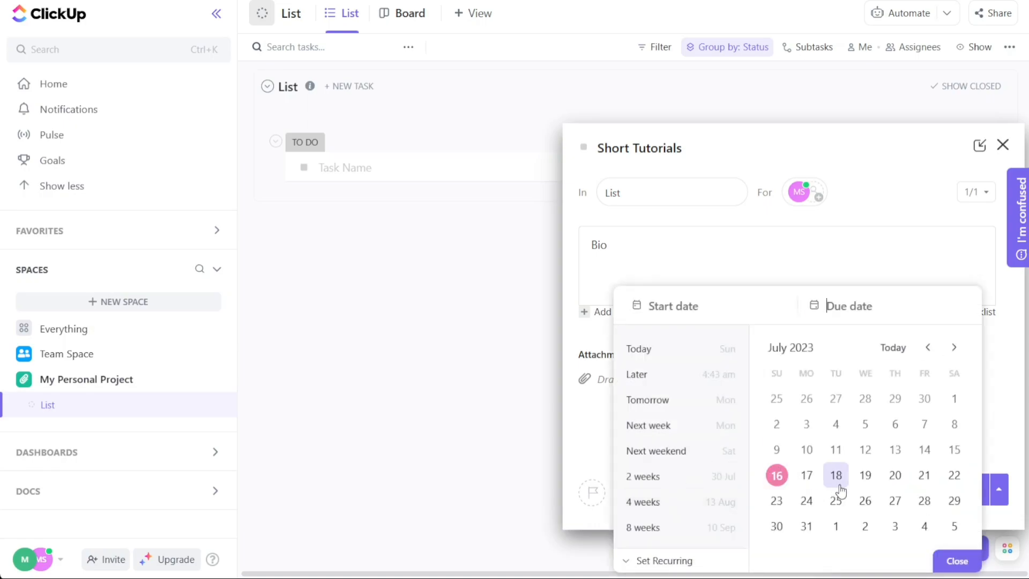
{"action": "left_click", "coordinate": [865, 479]}
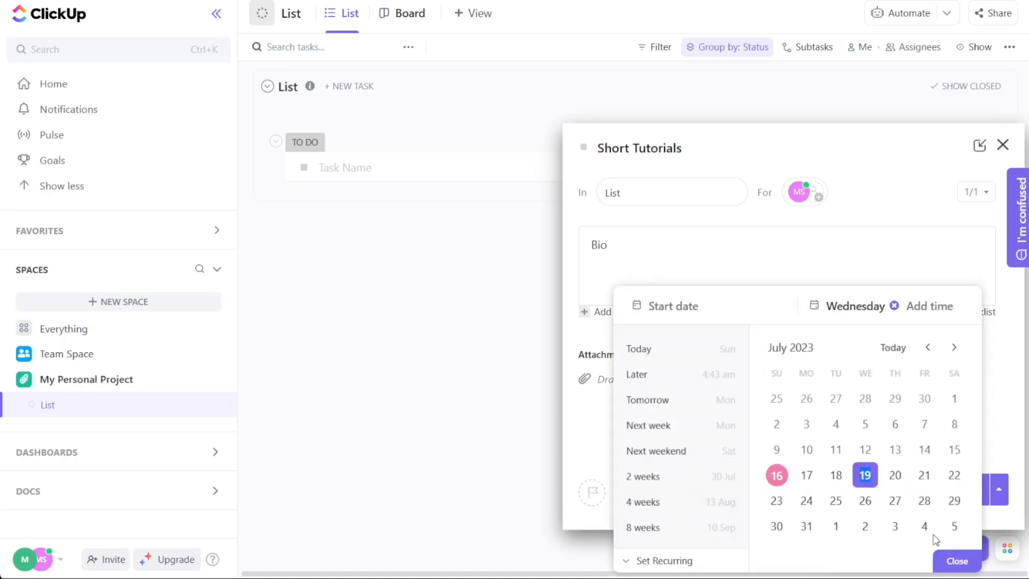
{"action": "left_click", "coordinate": [1003, 385]}
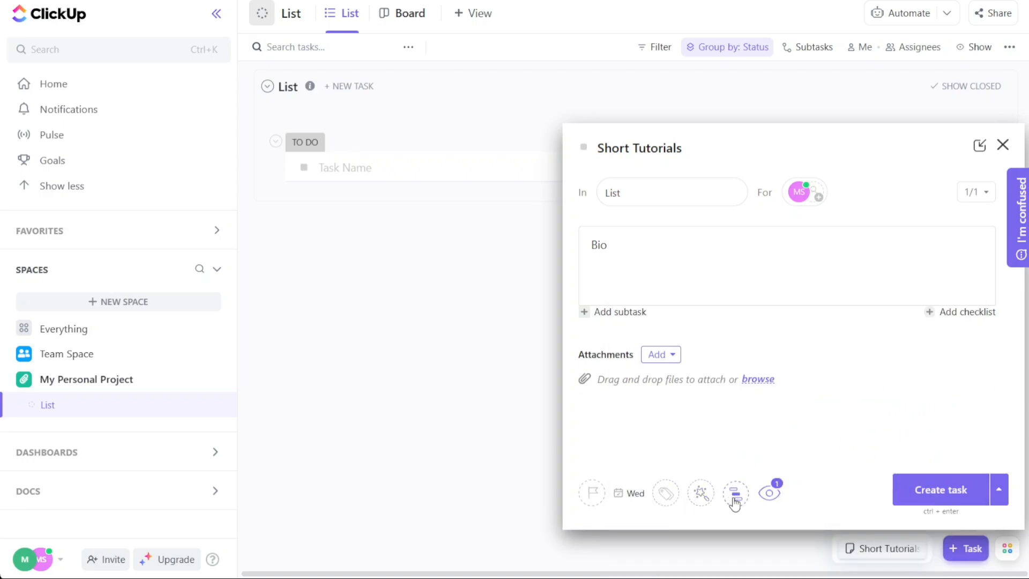
{"action": "left_click", "coordinate": [592, 493]}
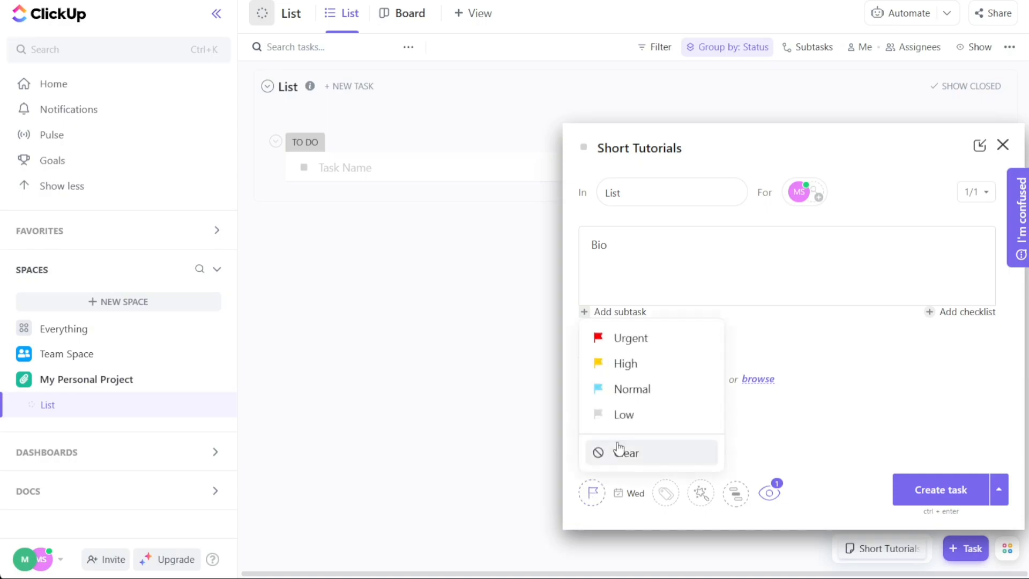
{"action": "left_click", "coordinate": [656, 348]}
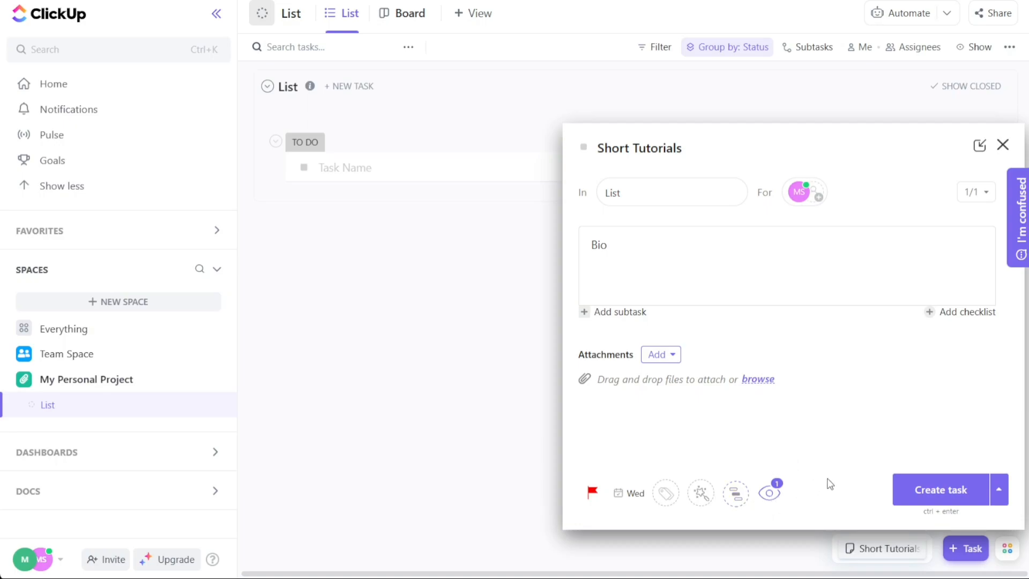
{"action": "left_click", "coordinate": [939, 496]}
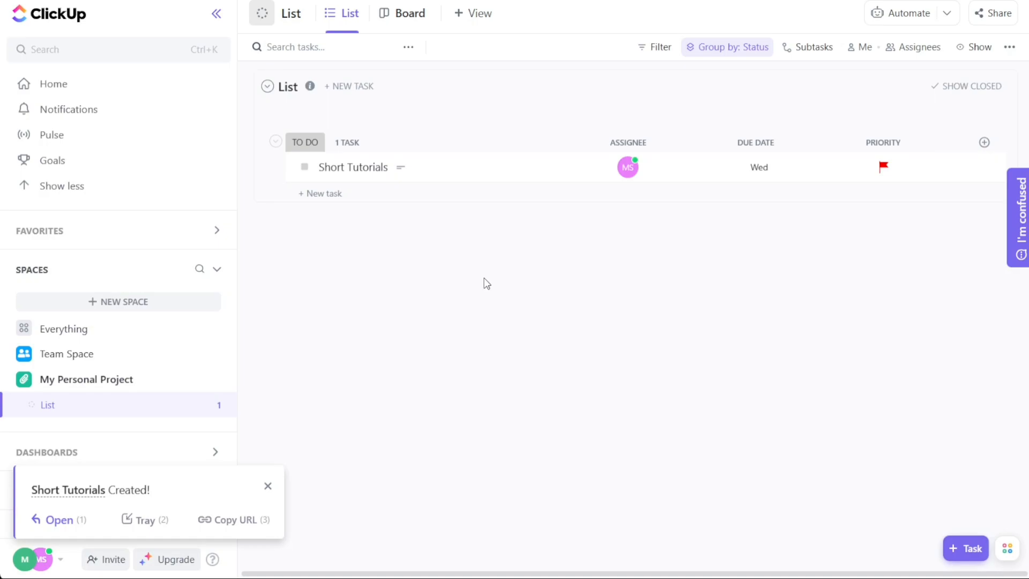
Create a second task, Demo, with IN PROGRESS status
{"action": "left_click", "coordinate": [962, 547]}
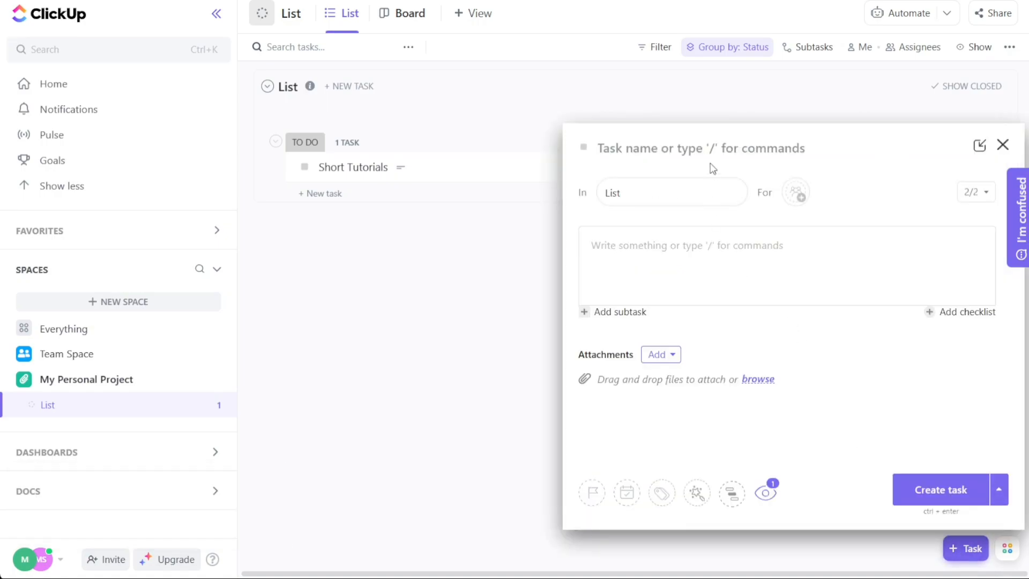
{"action": "type", "text": "Demo"}
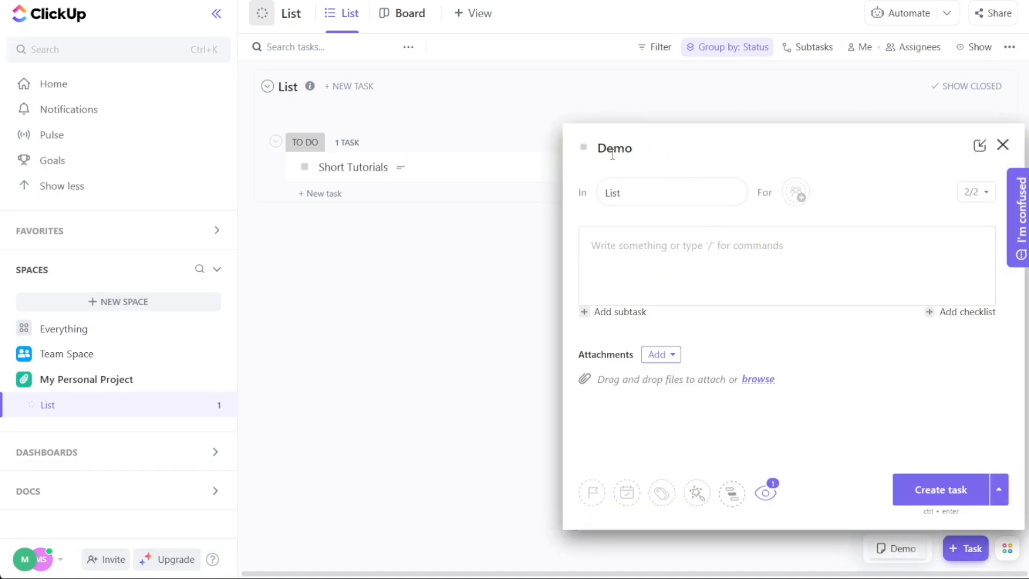
{"action": "left_click", "coordinate": [584, 147]}
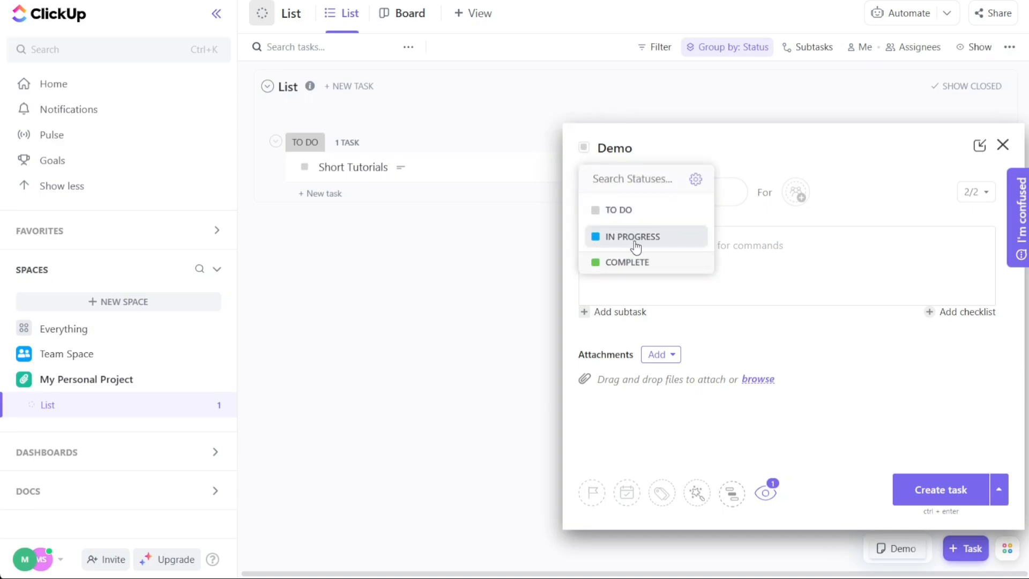
{"action": "left_click", "coordinate": [633, 240]}
{"action": "left_click", "coordinate": [927, 494]}
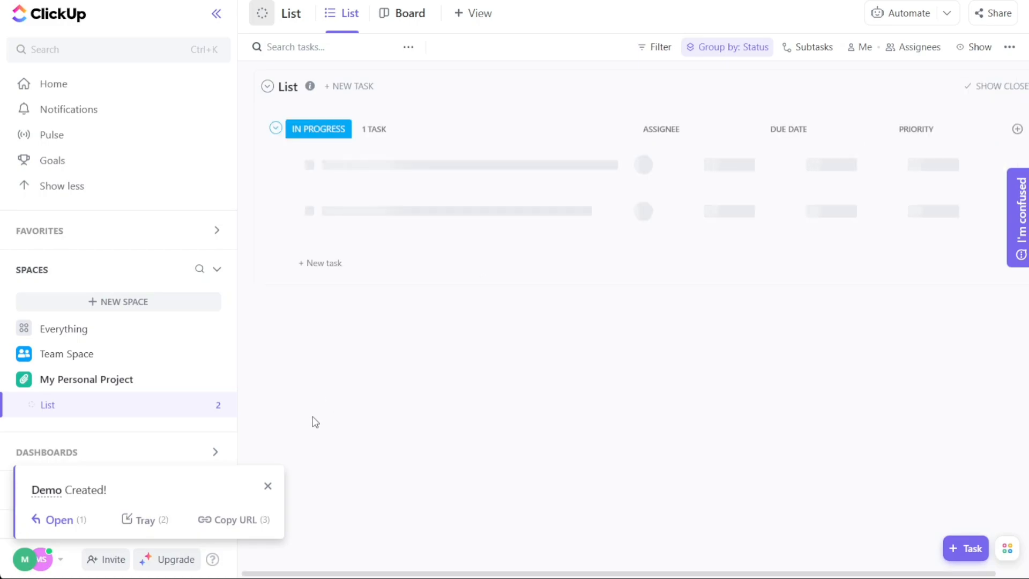
{"action": "left_click", "coordinate": [267, 487]}
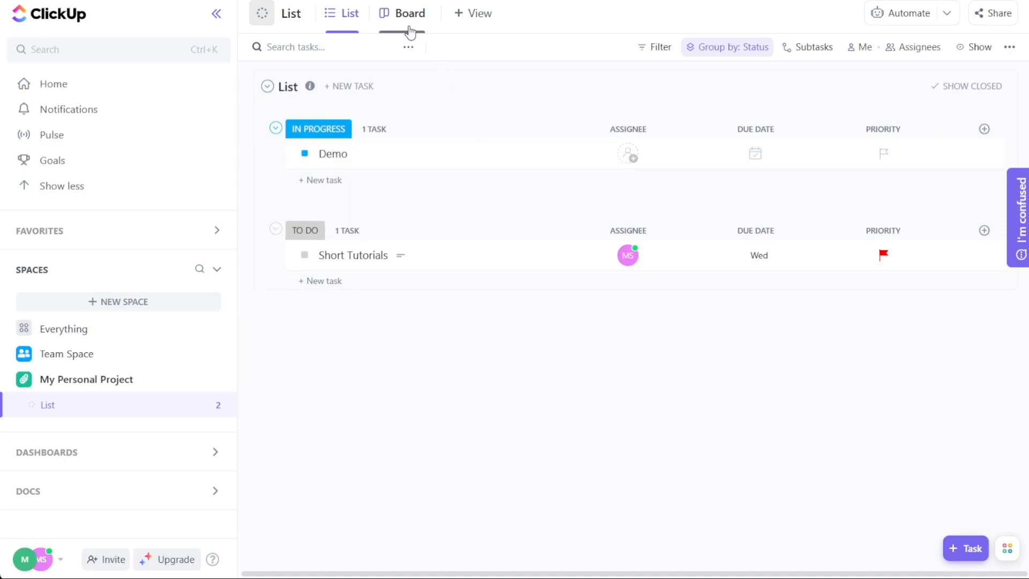
Switch the tasks to the Board view, leaving Demo in the IN PROGRESS column
{"action": "left_click", "coordinate": [392, 15]}
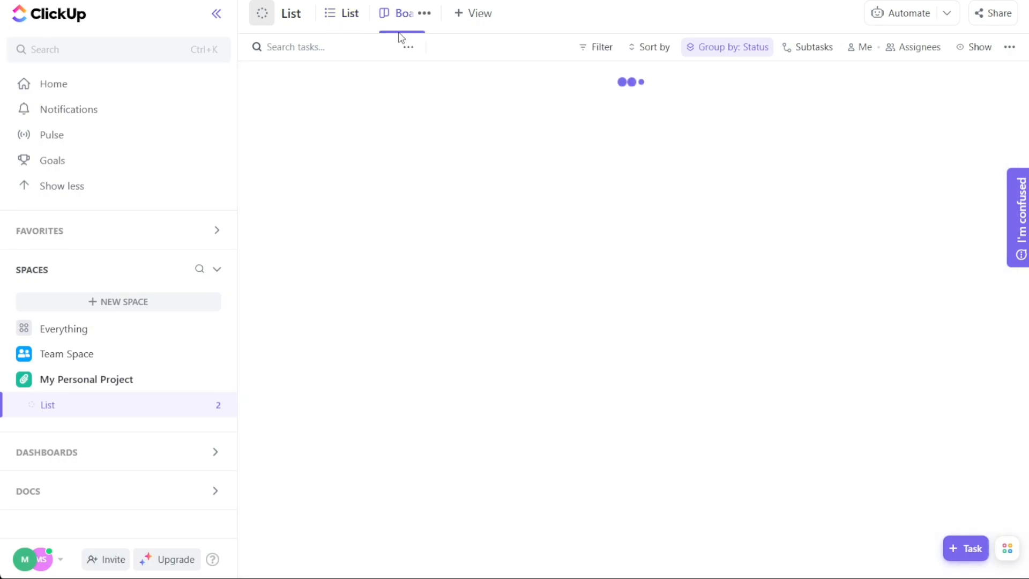
{"action": "left_click", "coordinate": [346, 18]}
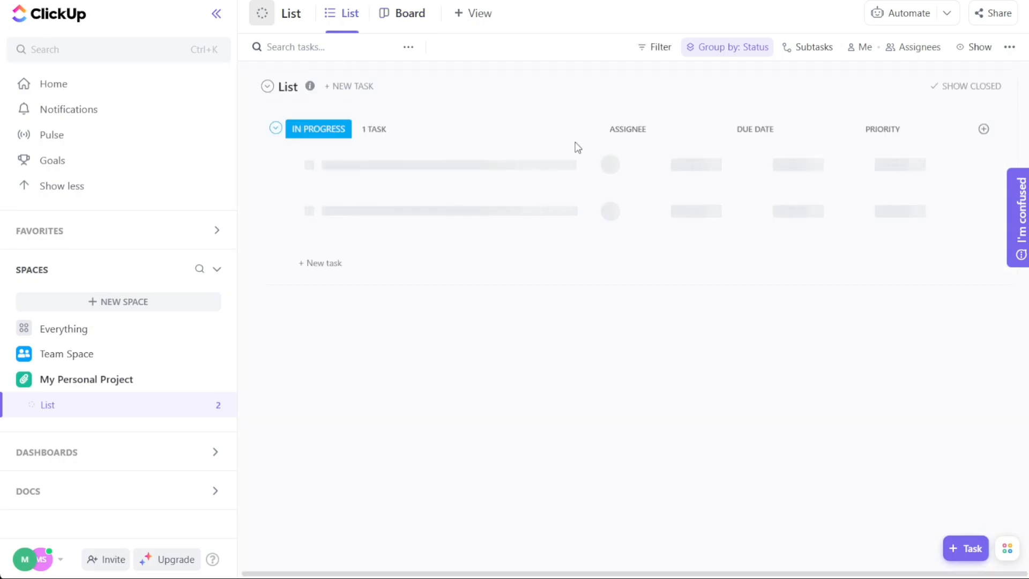
{"action": "left_click", "coordinate": [399, 16]}
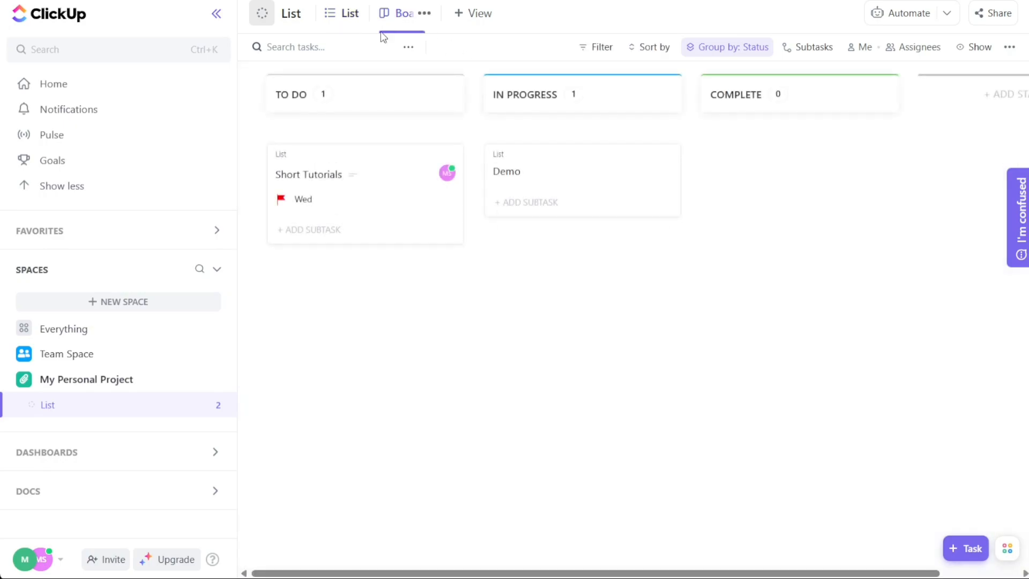
{"action": "mouse_move", "coordinate": [577, 174]}
{"action": "left_mouse_down"}
{"action": "mouse_move", "coordinate": [384, 154]}
{"action": "mouse_move", "coordinate": [581, 184]}
{"action": "left_mouse_up"}
{"action": "left_click_drag", "start_coordinate": [570, 175], "coordinate": [600, 161]}
Open the + View menu listing List, Board, Calendar and Whiteboard view types
{"action": "left_click", "coordinate": [470, 22]}
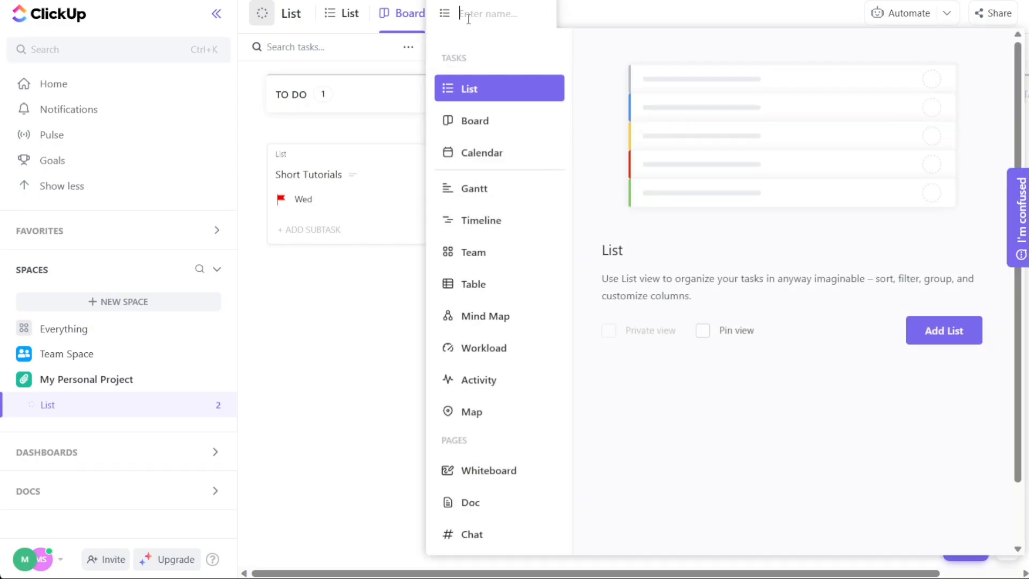
{"action": "left_click", "coordinate": [601, 20]}
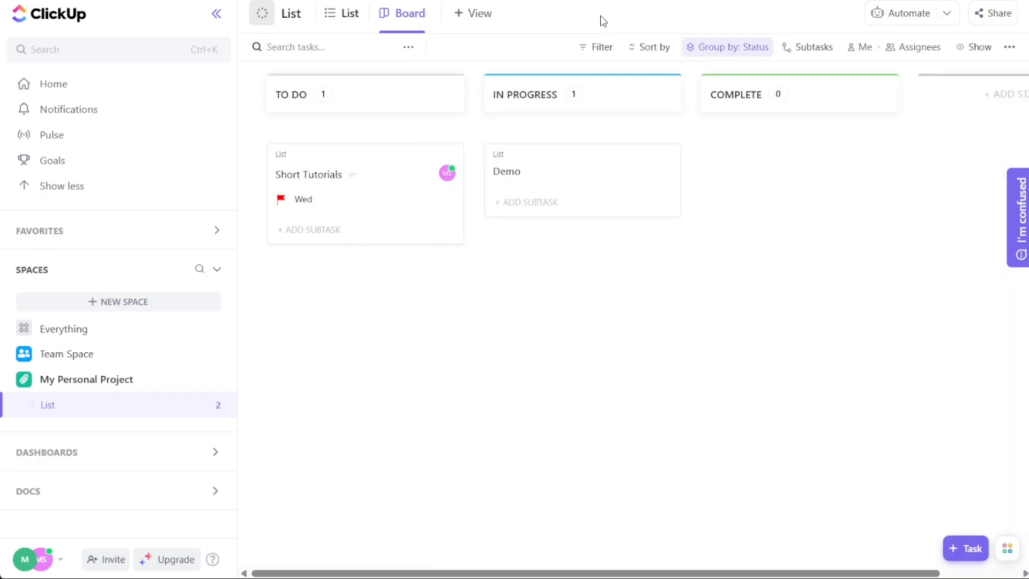
{"action": "left_click", "coordinate": [482, 18]}
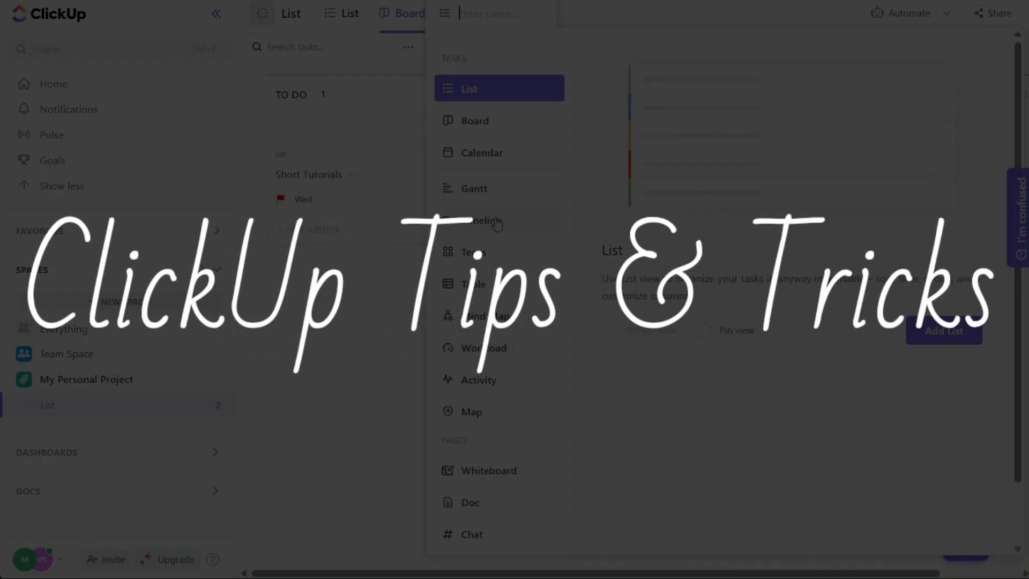
Close the add-view panel, briefly reopen Short Tutorials, then open the project's empty Whiteboard
{"action": "left_click", "coordinate": [380, 287]}
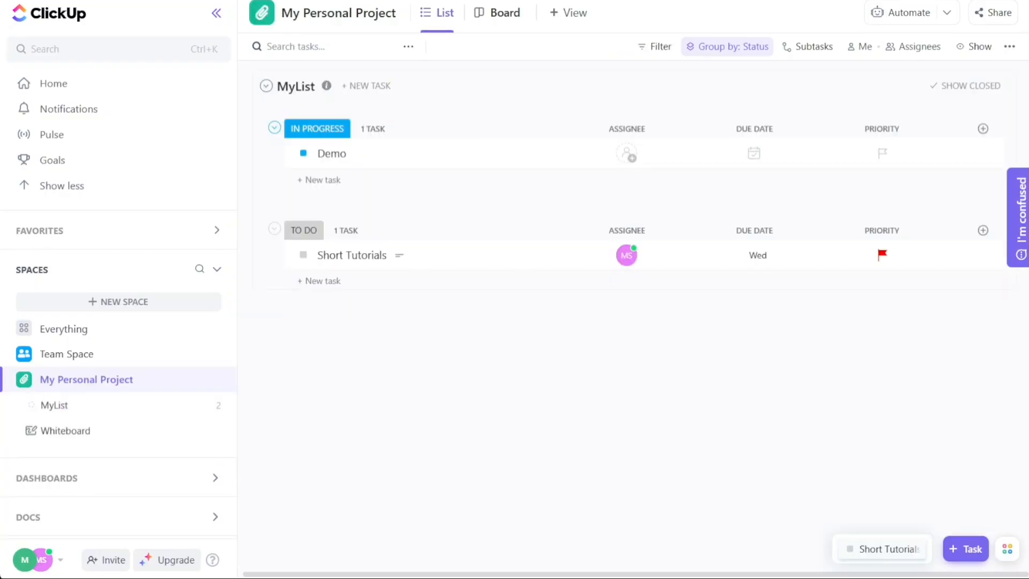
{"action": "left_click", "coordinate": [880, 551]}
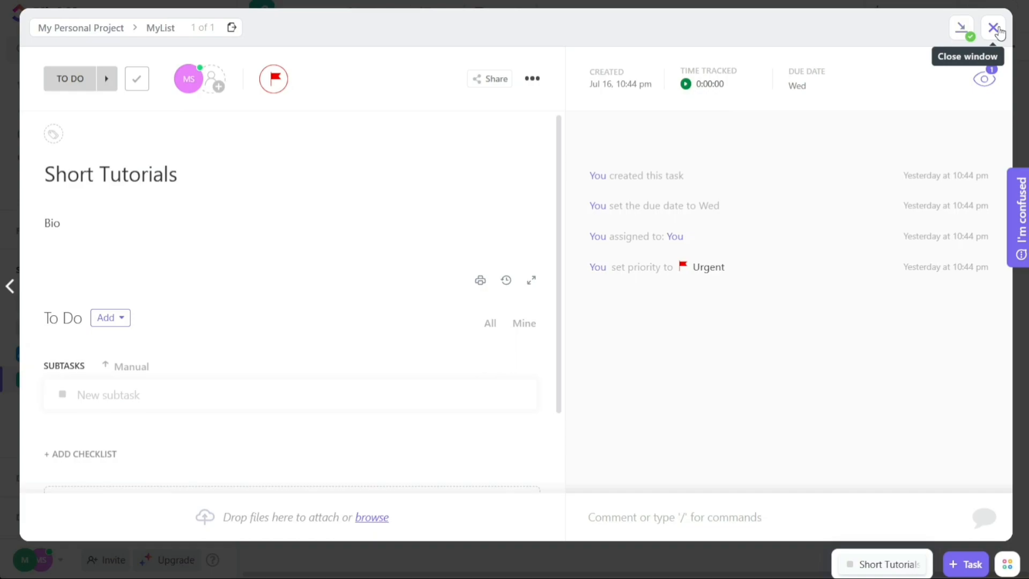
{"action": "left_click", "coordinate": [993, 27]}
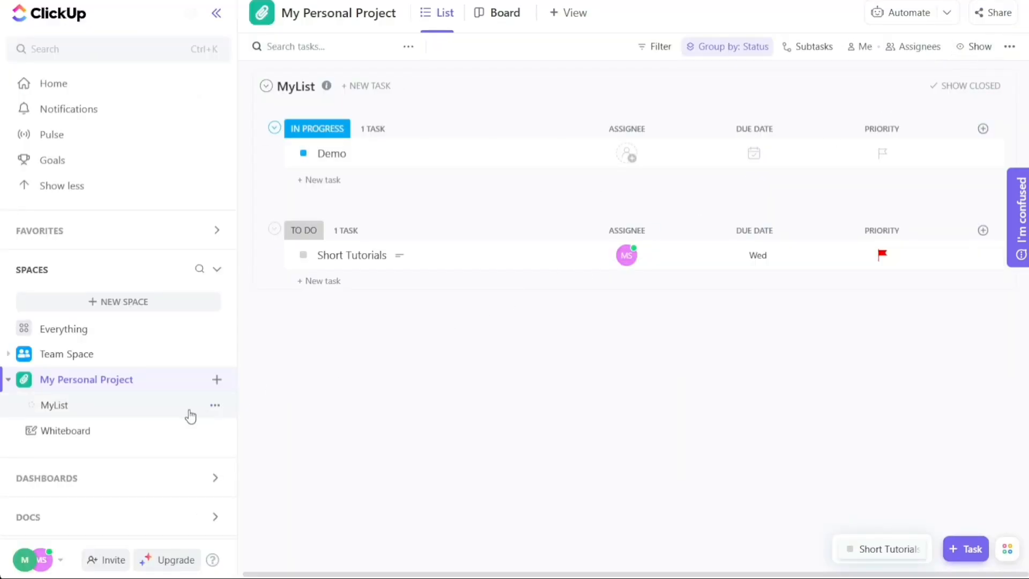
{"action": "left_click", "coordinate": [94, 430]}
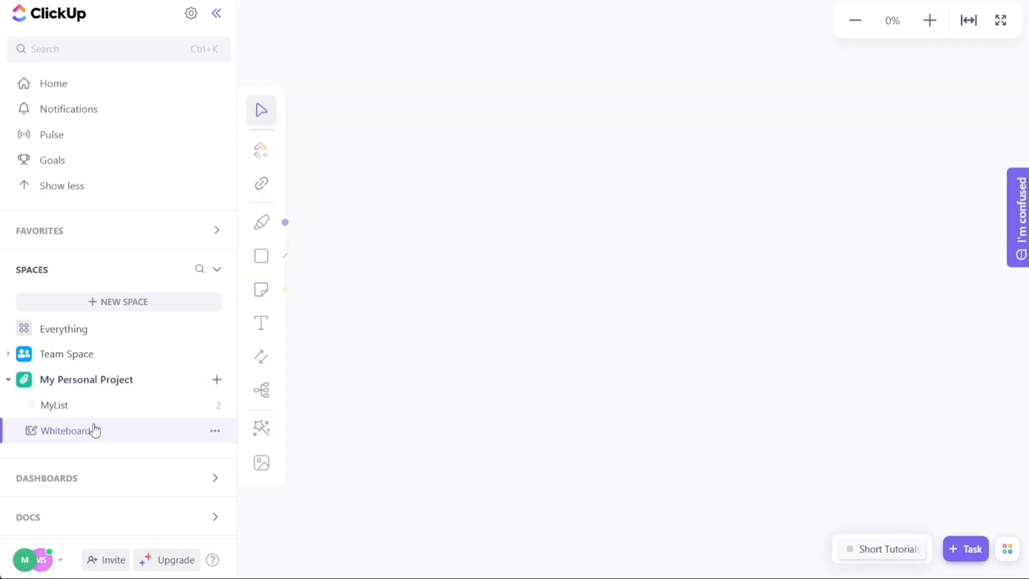
Reopen and close the Short Tutorials task, then return to MyList's List view
{"action": "left_click", "coordinate": [874, 551]}
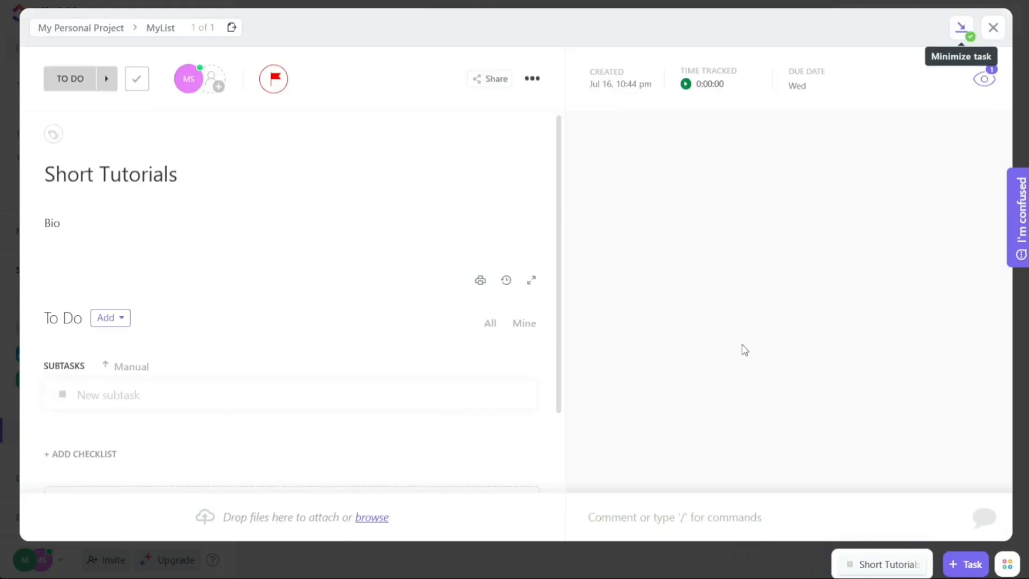
{"action": "left_click", "coordinate": [994, 27]}
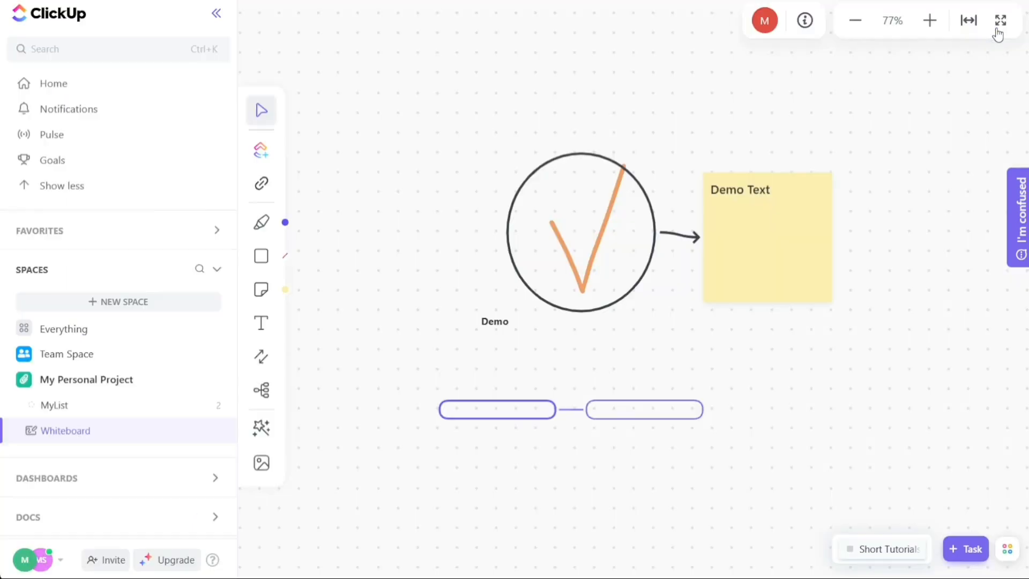
{"action": "left_click", "coordinate": [94, 413]}
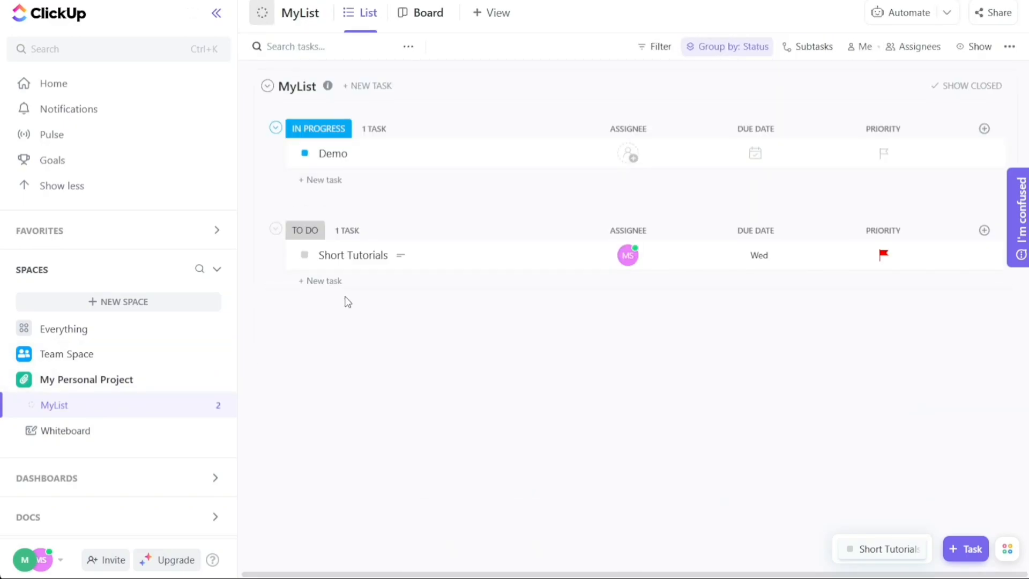
Check Short Tutorials from the tray, then open the Demo task and minimize it to the tray
{"action": "left_click", "coordinate": [889, 549]}
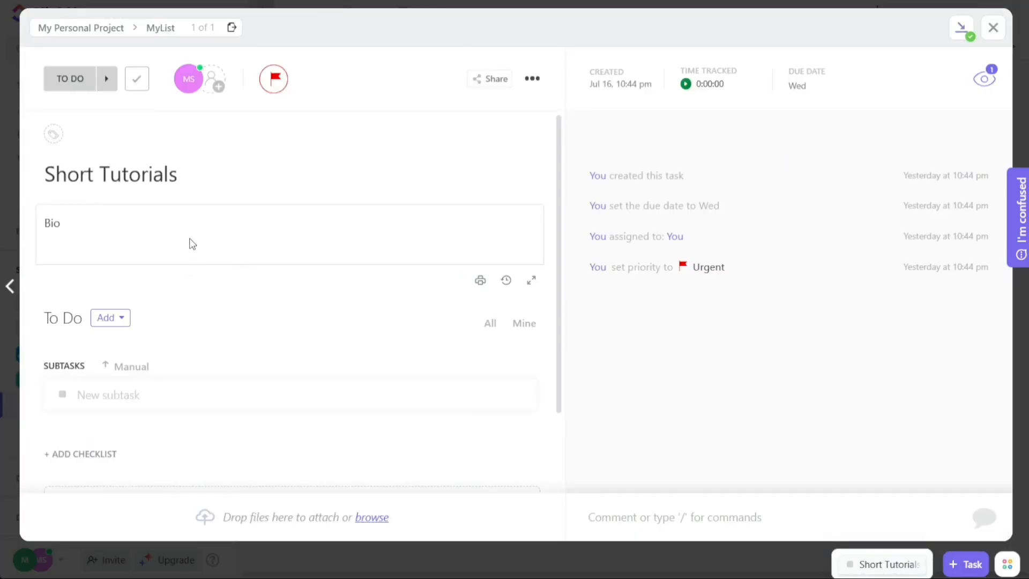
{"action": "left_click", "coordinate": [188, 242]}
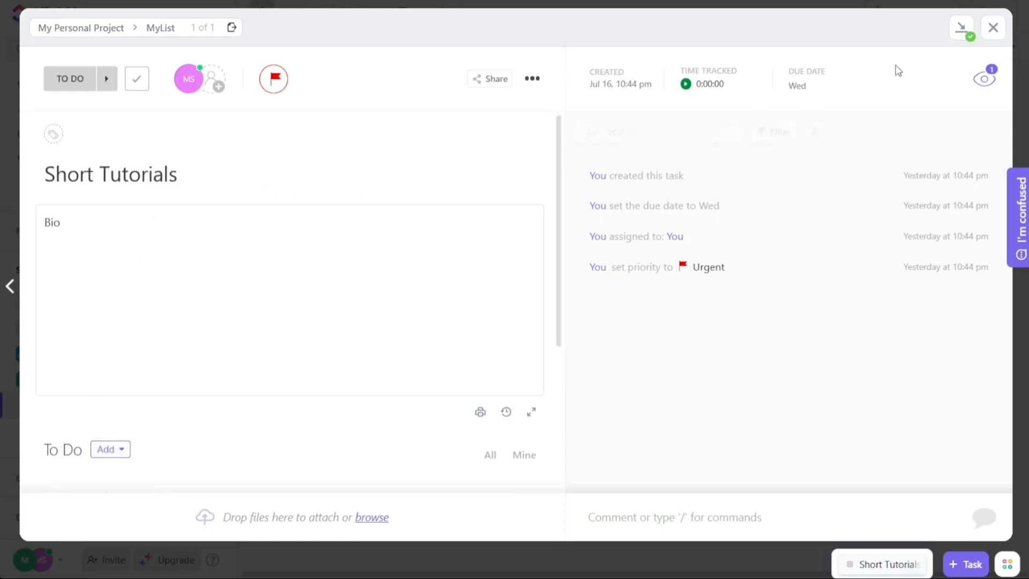
{"action": "left_click", "coordinate": [994, 28]}
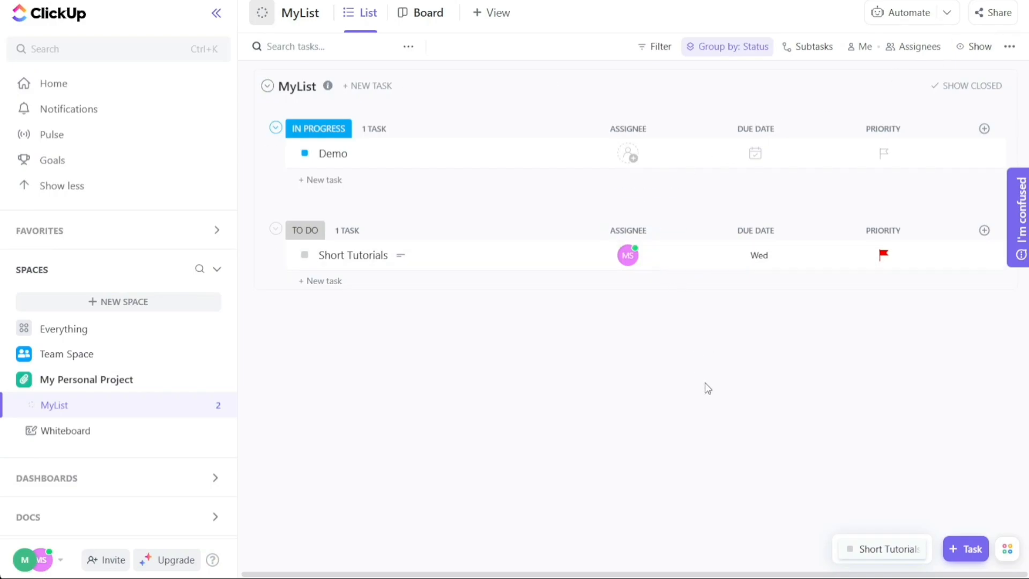
{"action": "left_click", "coordinate": [467, 154]}
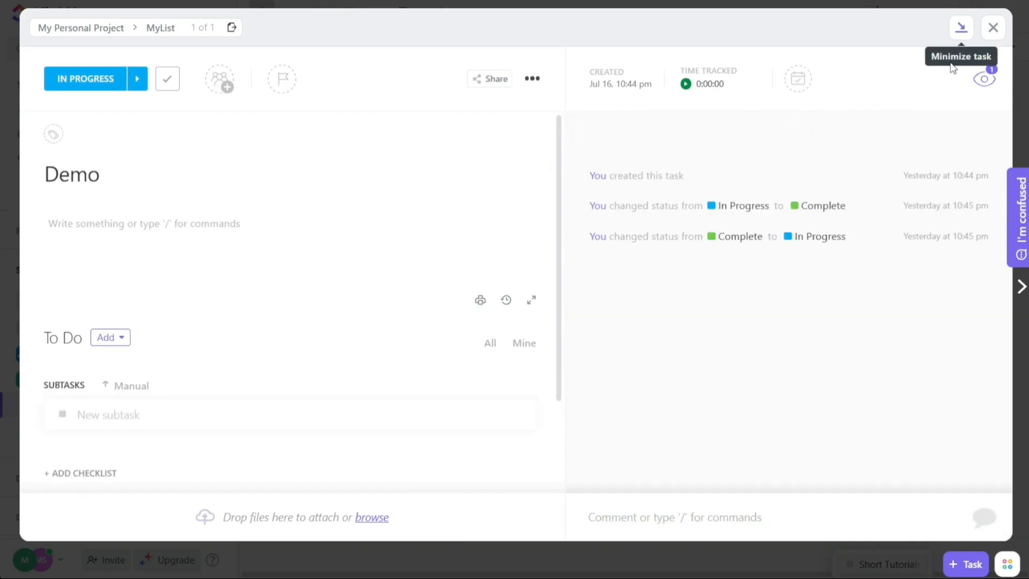
{"action": "left_click", "coordinate": [961, 33]}
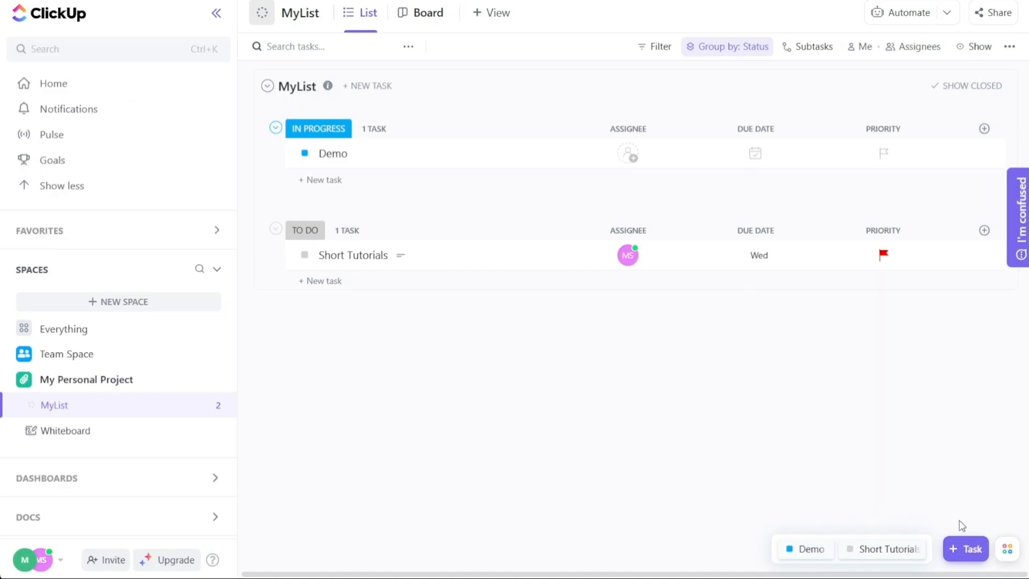
Start a new task draft named Demo2 and minimize it into the tray
{"action": "left_click", "coordinate": [965, 550]}
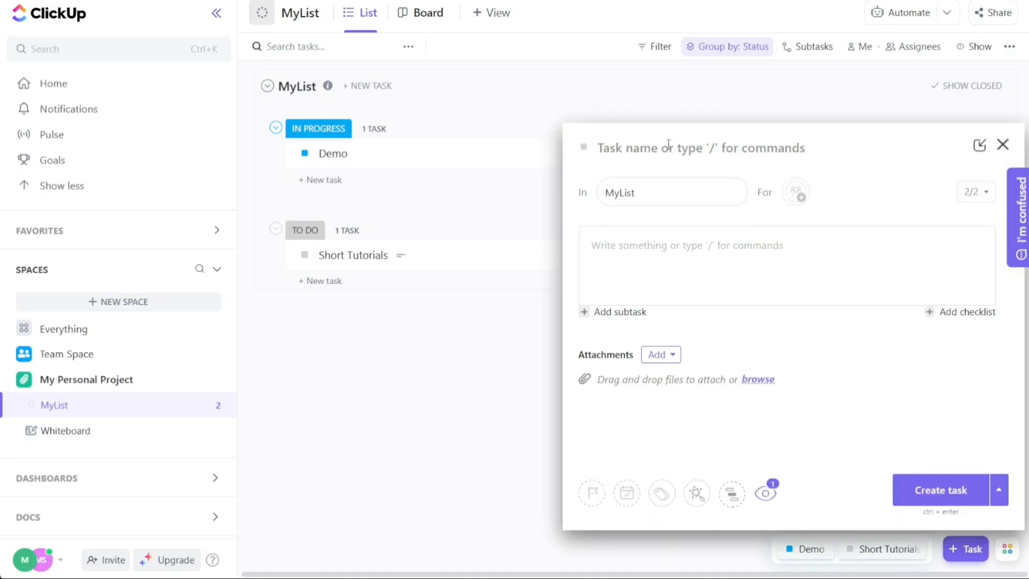
{"action": "type", "text": "Demo2"}
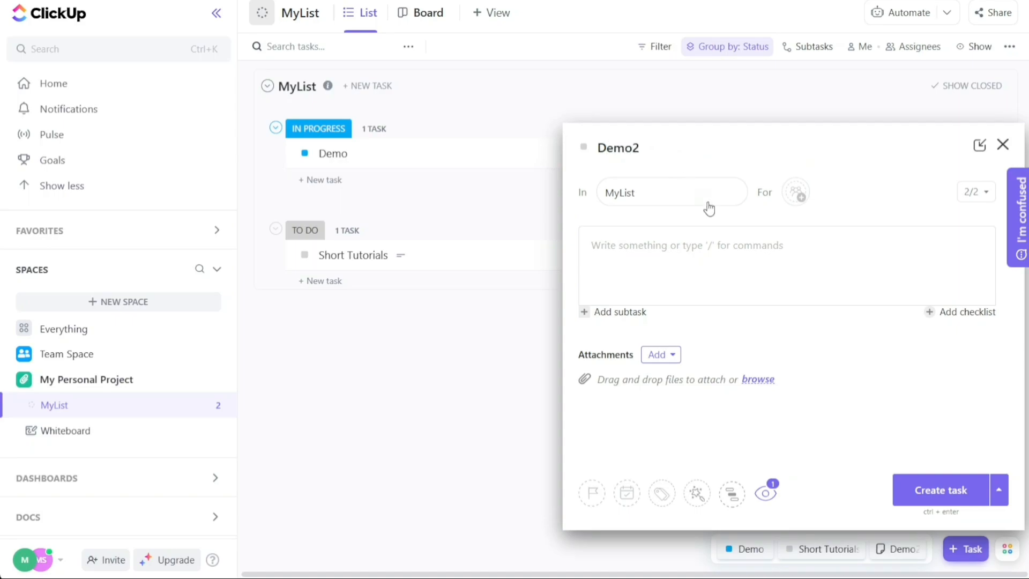
{"action": "left_click", "coordinate": [980, 147]}
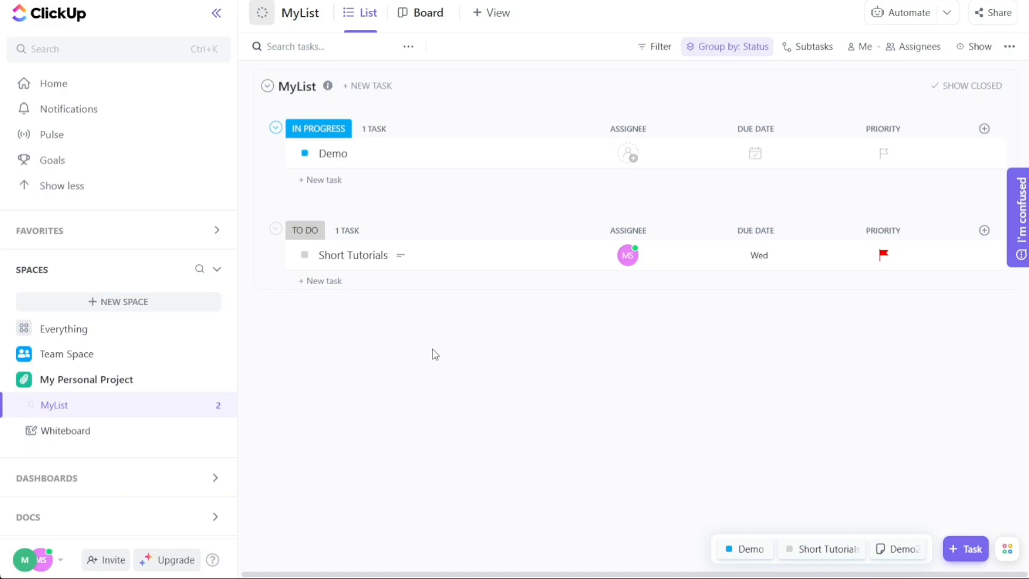
Expand Docs, list all Docs, and briefly open and close the Demo doc
{"action": "left_click", "coordinate": [124, 514]}
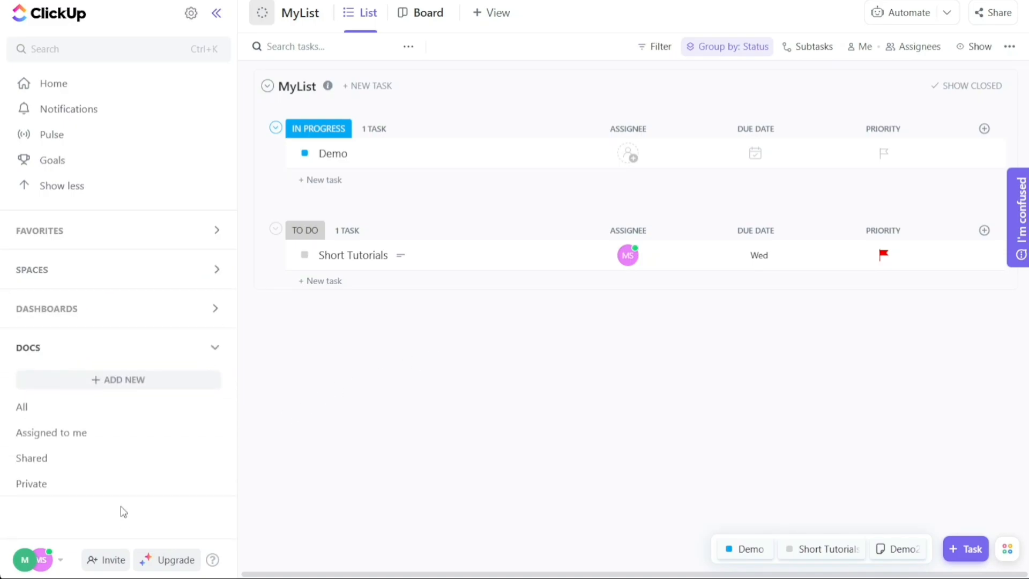
{"action": "left_click", "coordinate": [104, 410]}
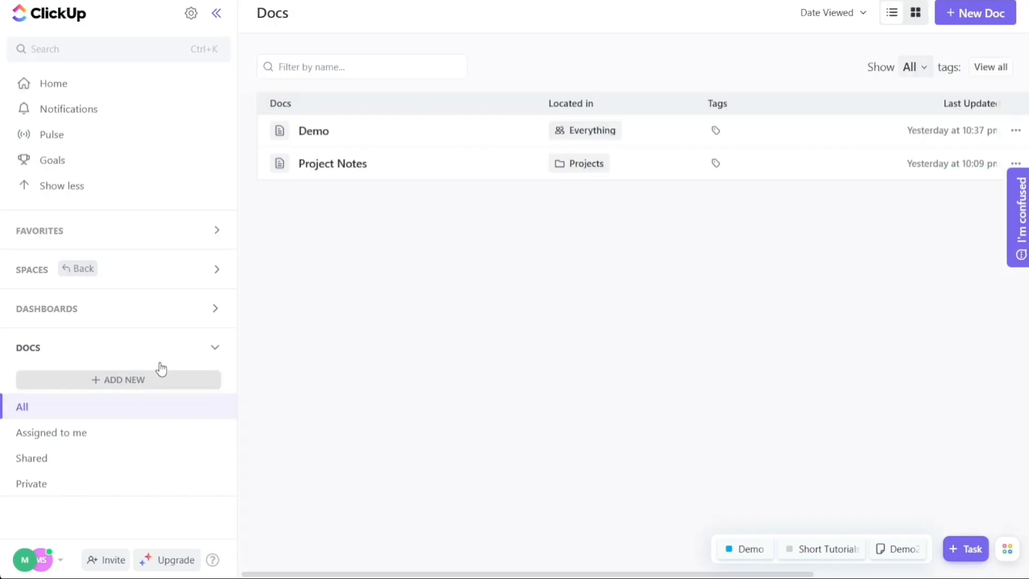
{"action": "left_click", "coordinate": [445, 140]}
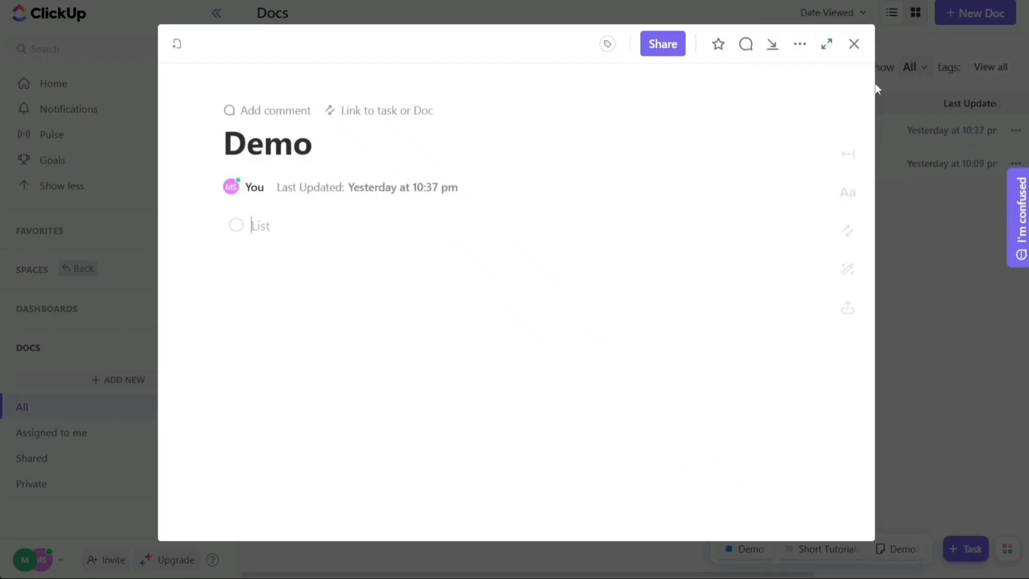
{"action": "left_click", "coordinate": [853, 46]}
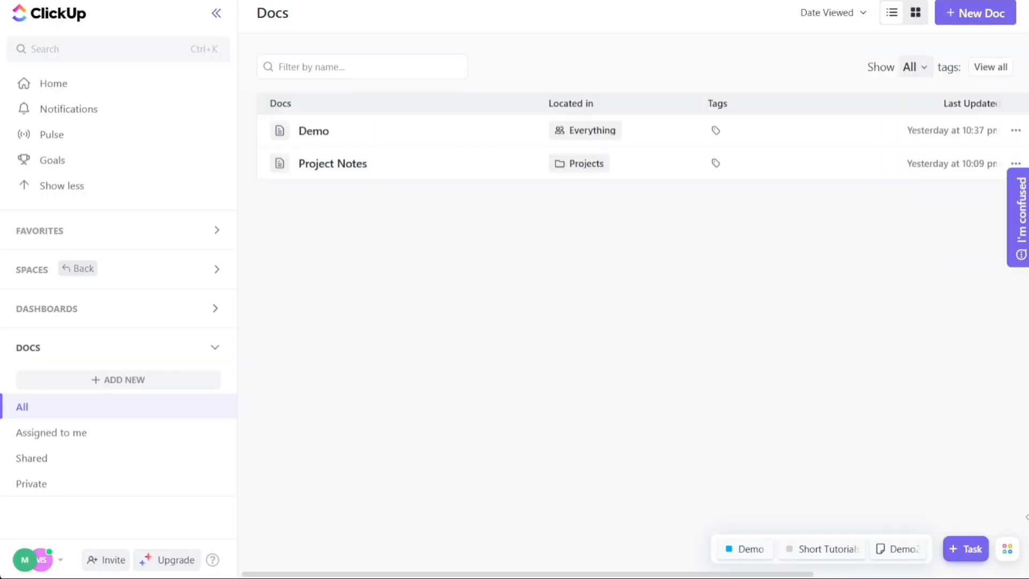
Unpin the task tray from the quick actions menu so its items collapse into a counter
{"action": "left_click", "coordinate": [1009, 552]}
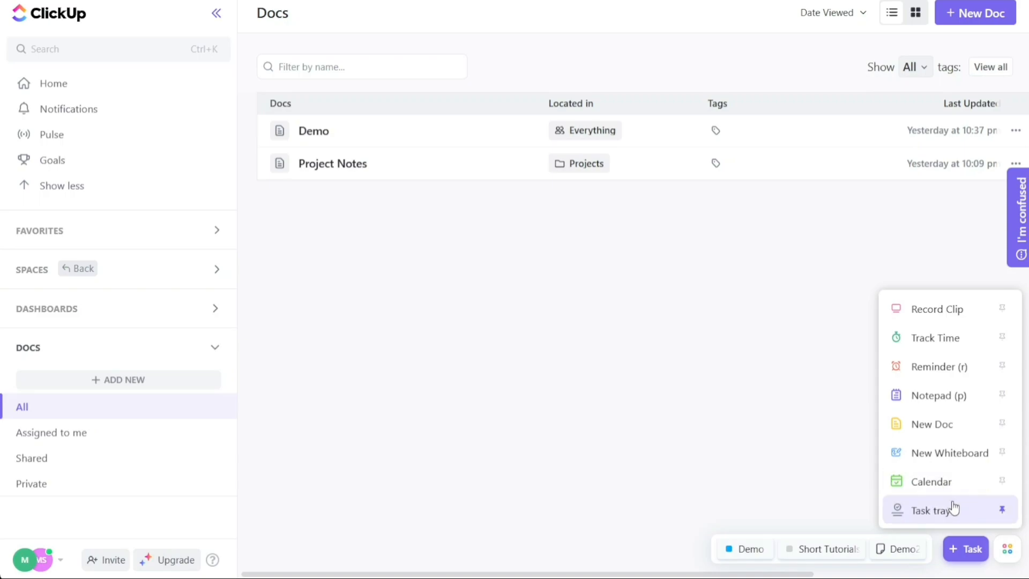
{"action": "left_click", "coordinate": [1002, 513]}
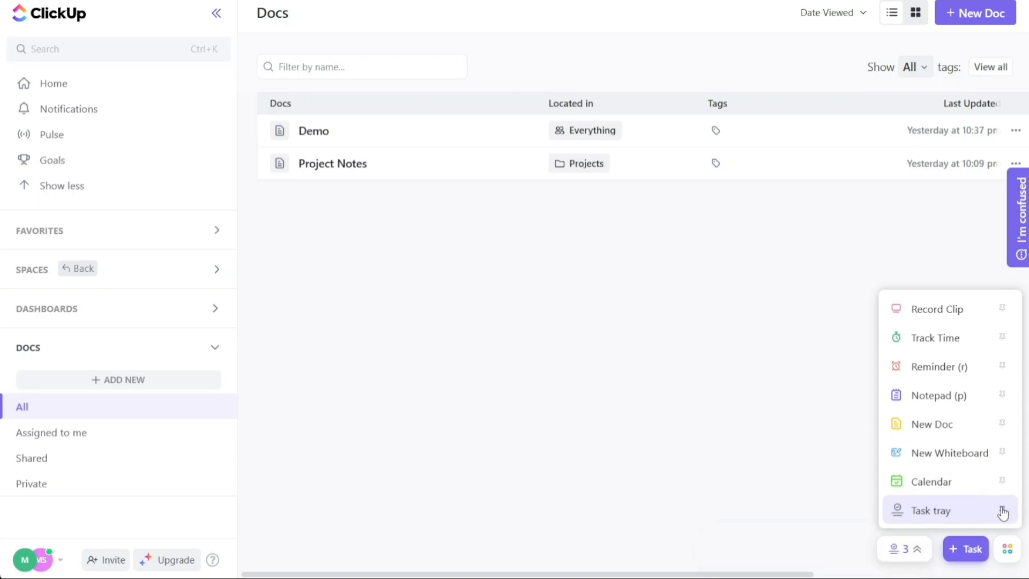
{"action": "left_click", "coordinate": [1002, 557]}
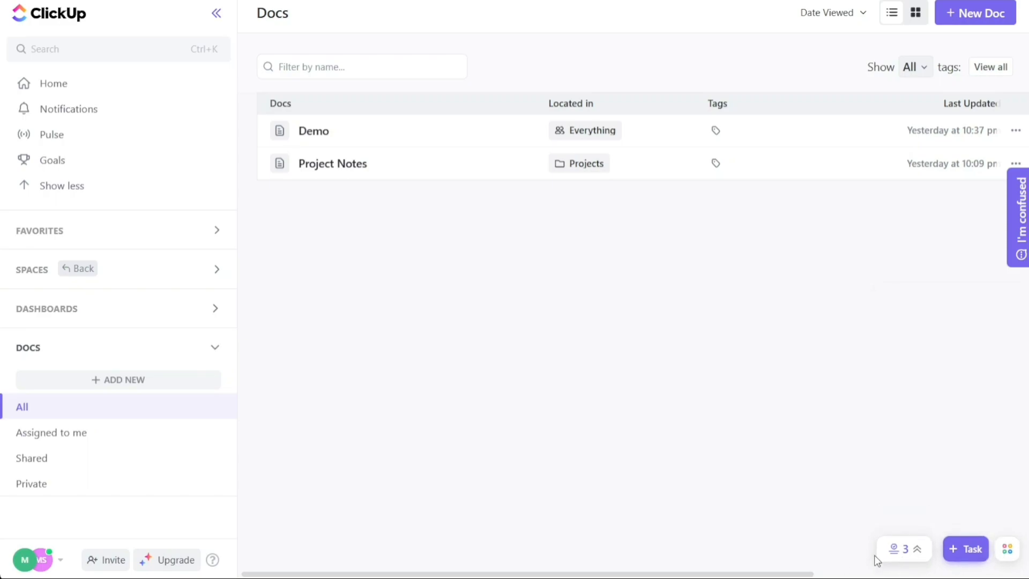
Remove the Demo2 draft from the expanded task tray
{"action": "left_click", "coordinate": [917, 553]}
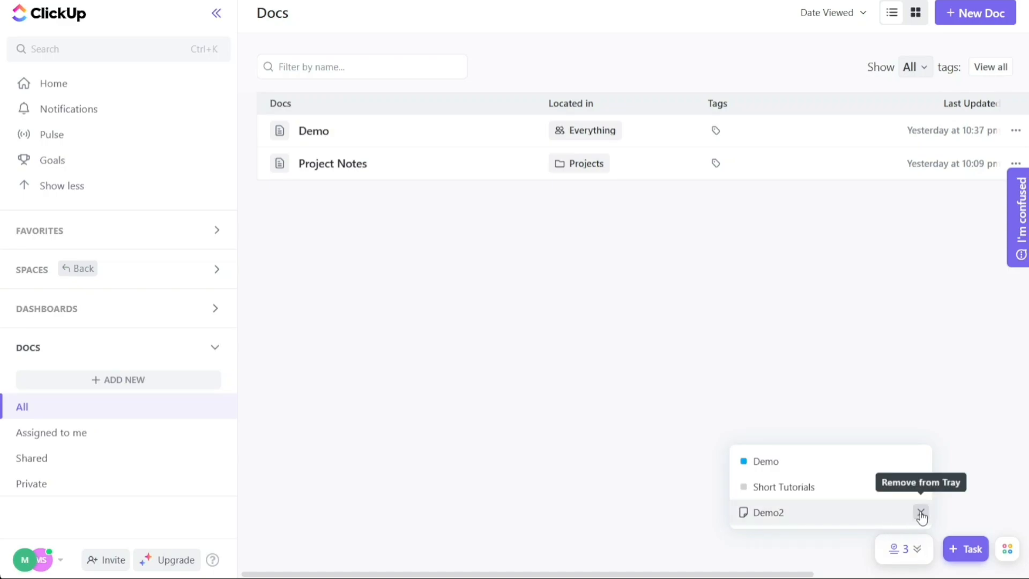
{"action": "left_click", "coordinate": [921, 513]}
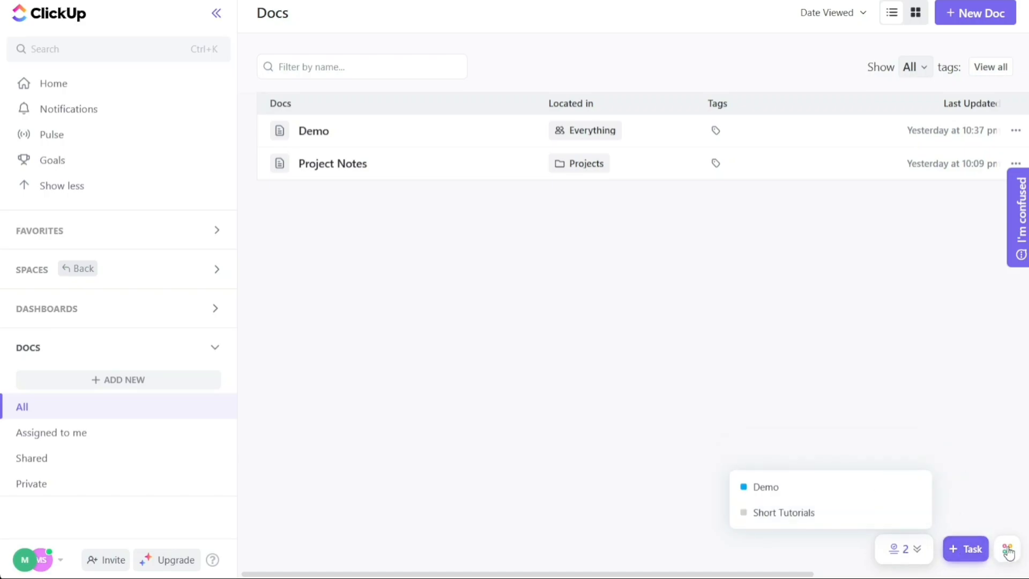
{"action": "left_click", "coordinate": [1003, 465]}
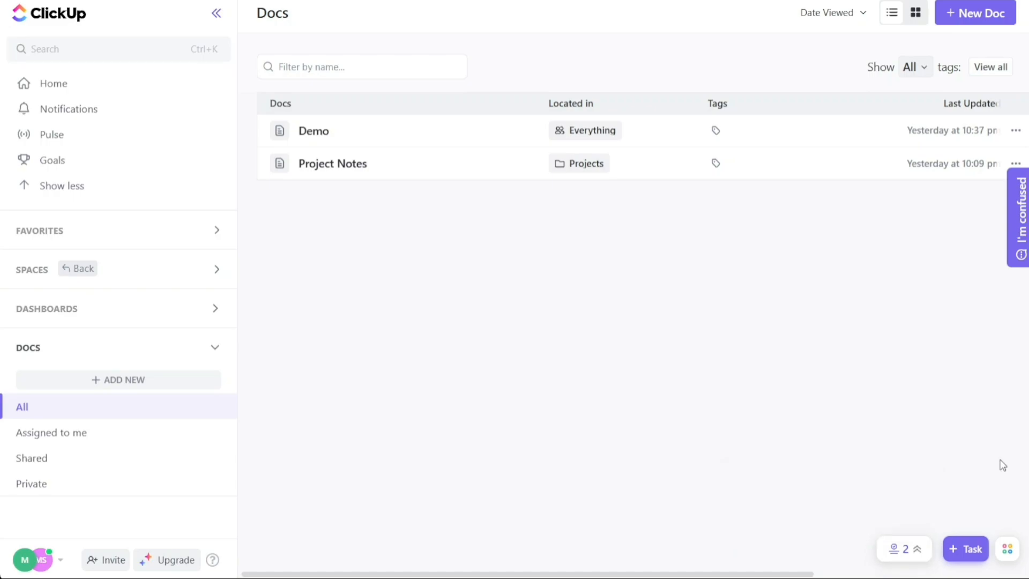
Pin the task tray again and open the Everything task list
{"action": "left_click", "coordinate": [1008, 548]}
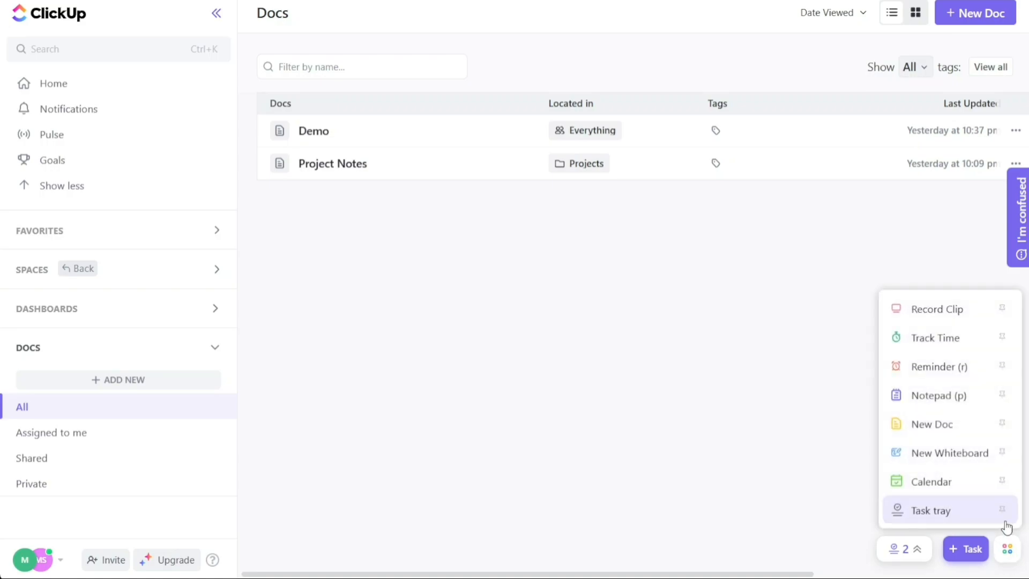
{"action": "left_click", "coordinate": [1003, 510]}
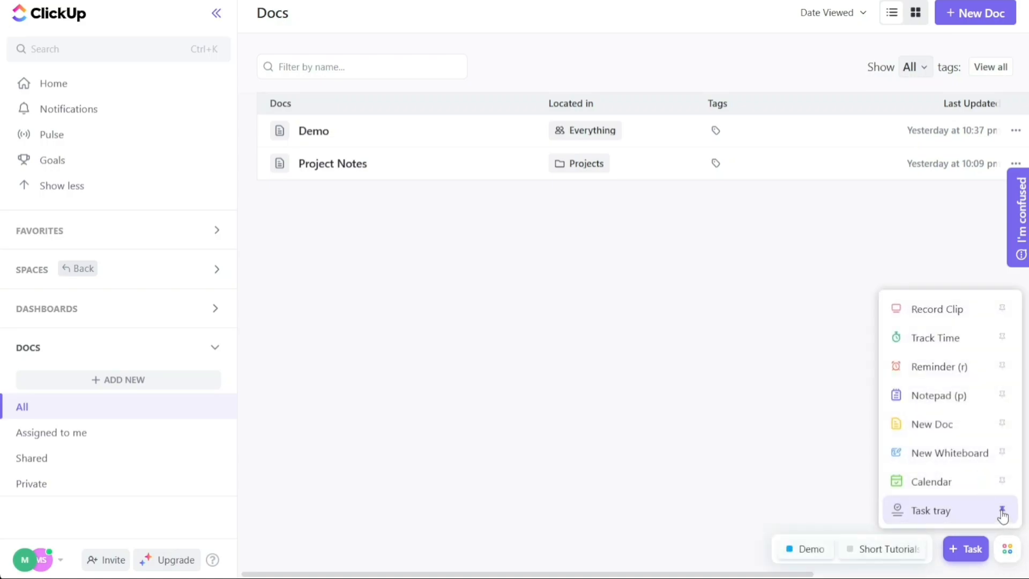
{"action": "left_click", "coordinate": [746, 465]}
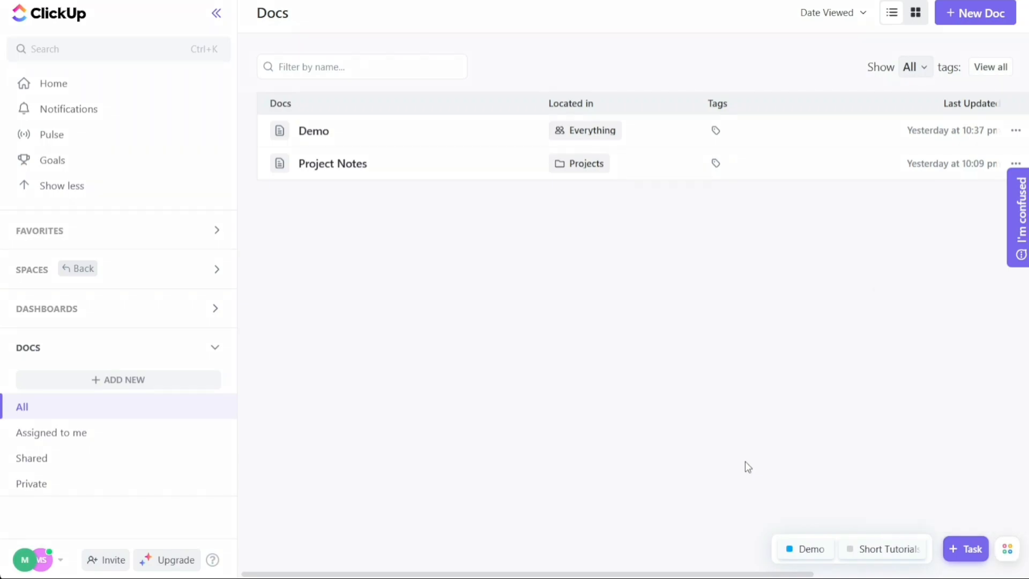
{"action": "left_click", "coordinate": [78, 334]}
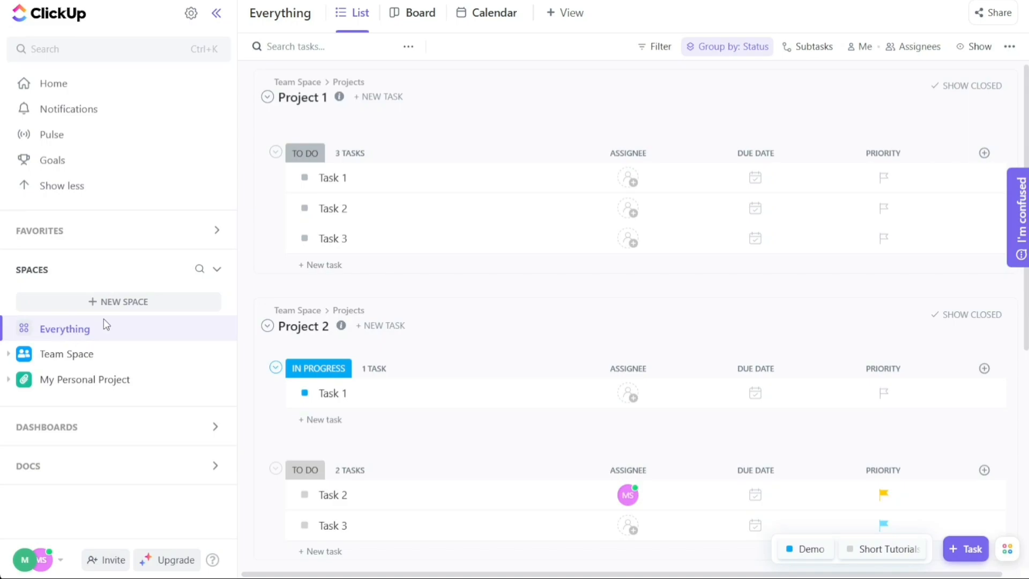
Assign Project 1's Task 1 and Task 3 to yourself in the Everything view
{"action": "left_click", "coordinate": [628, 178]}
{"action": "left_click", "coordinate": [677, 268]}
{"action": "left_click", "coordinate": [629, 247]}
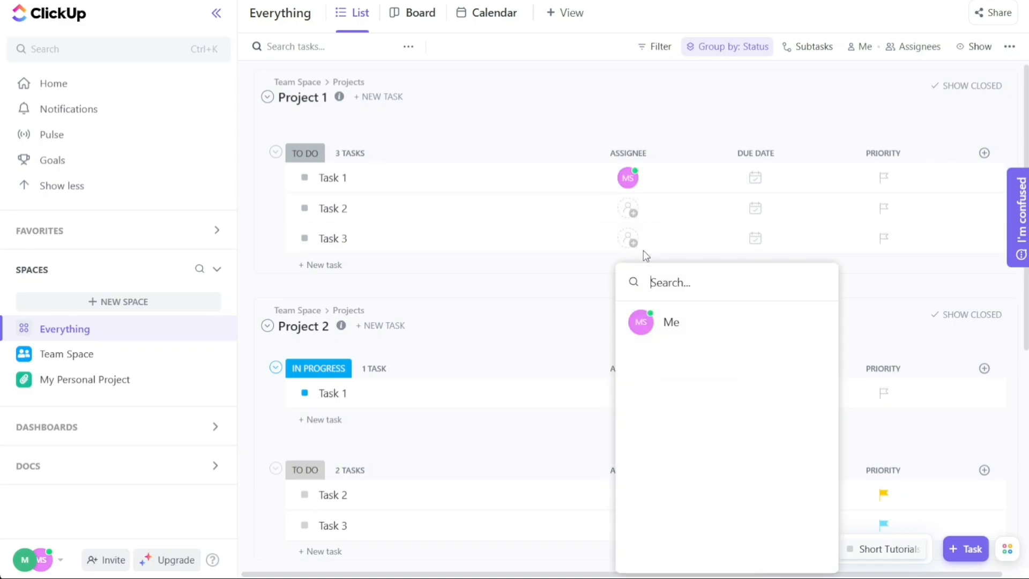
{"action": "left_click", "coordinate": [676, 323]}
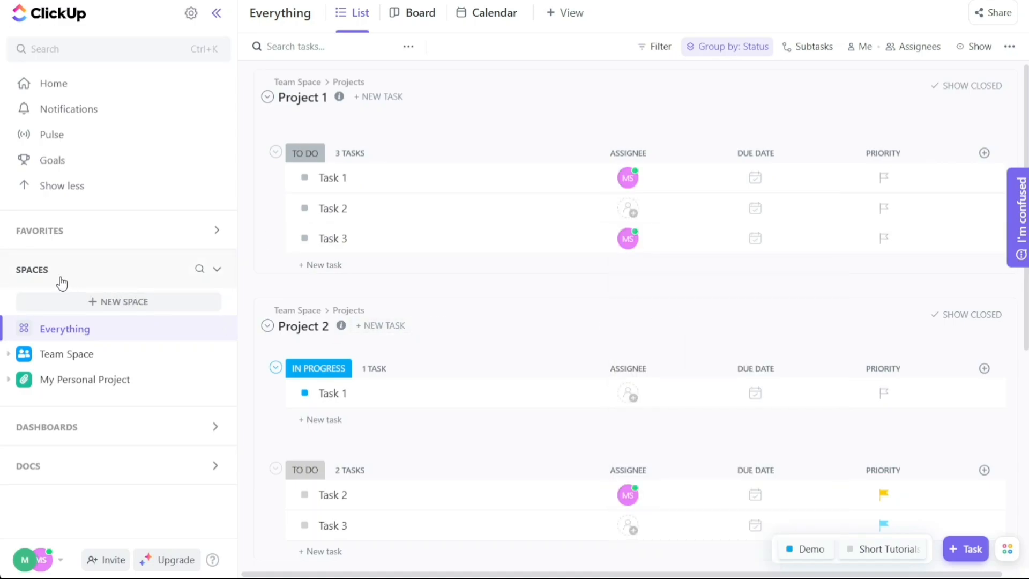
{"action": "left_click", "coordinate": [79, 275]}
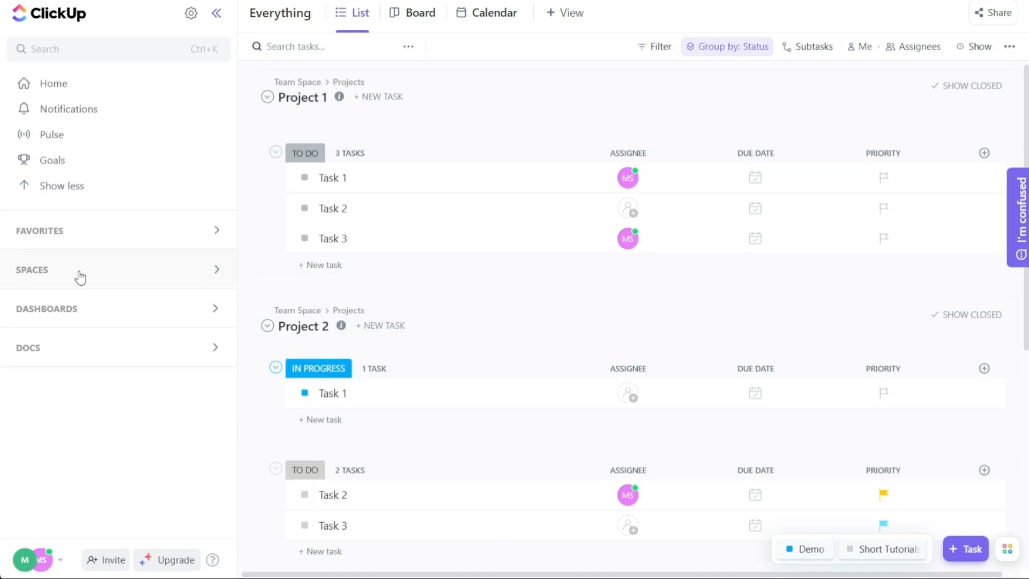
{"action": "left_click", "coordinate": [47, 274]}
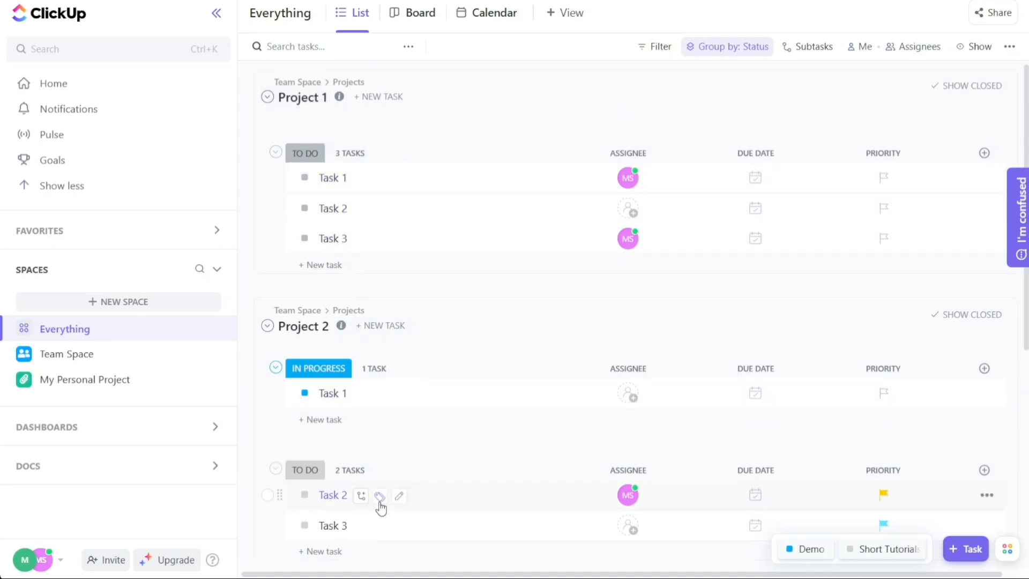
{"action": "left_click_drag", "start_coordinate": [1024, 308], "coordinate": [981, 274]}
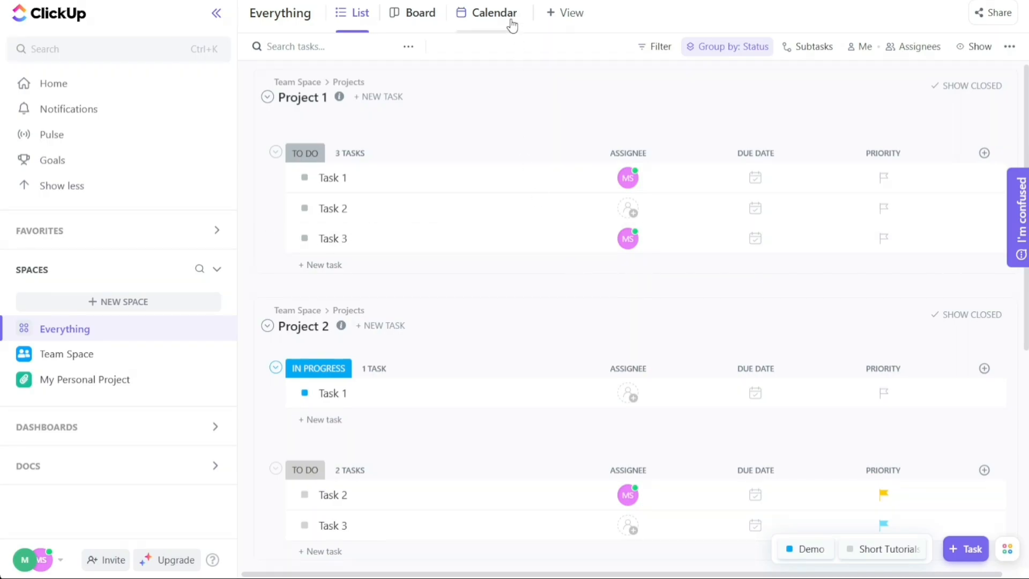
Add a Calendar view to Everything and switch to it
{"action": "left_click", "coordinate": [567, 16]}
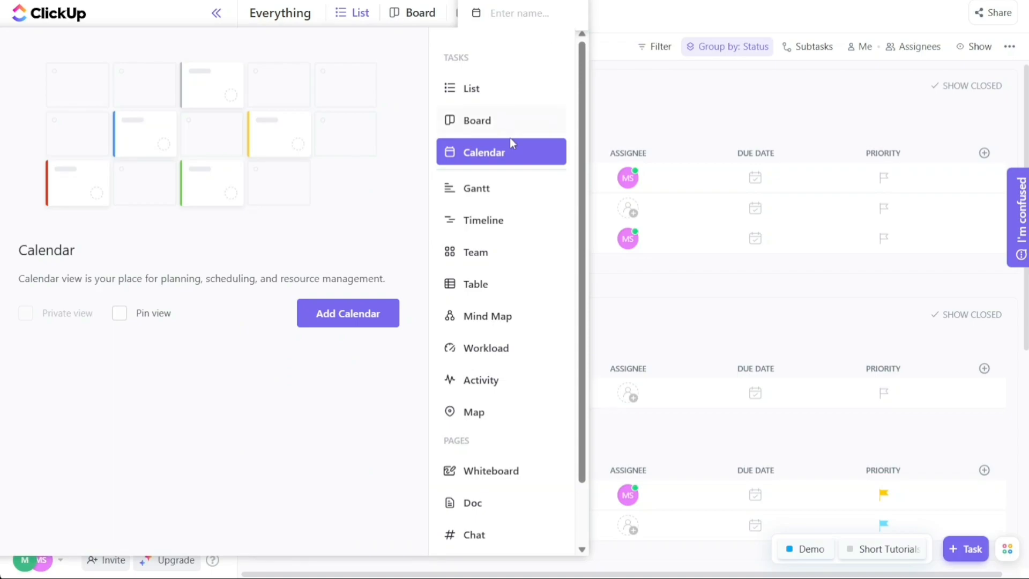
{"action": "left_click", "coordinate": [370, 315]}
{"action": "left_click", "coordinate": [515, 16]}
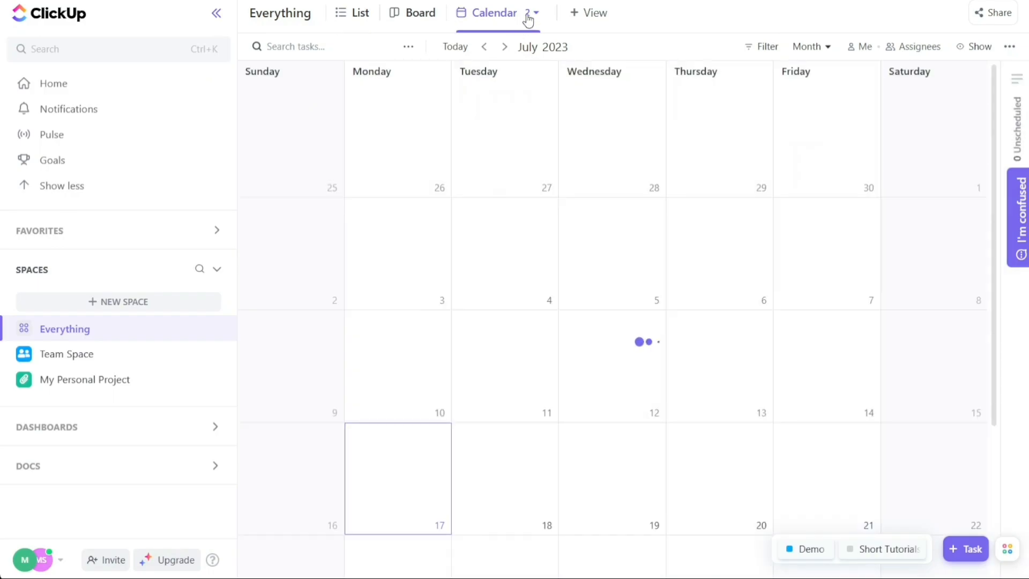
Rename the new calendar view to the user's personal calendar name and save it
{"action": "left_click", "coordinate": [538, 13]}
{"action": "mouse_move", "coordinate": [545, 108]}
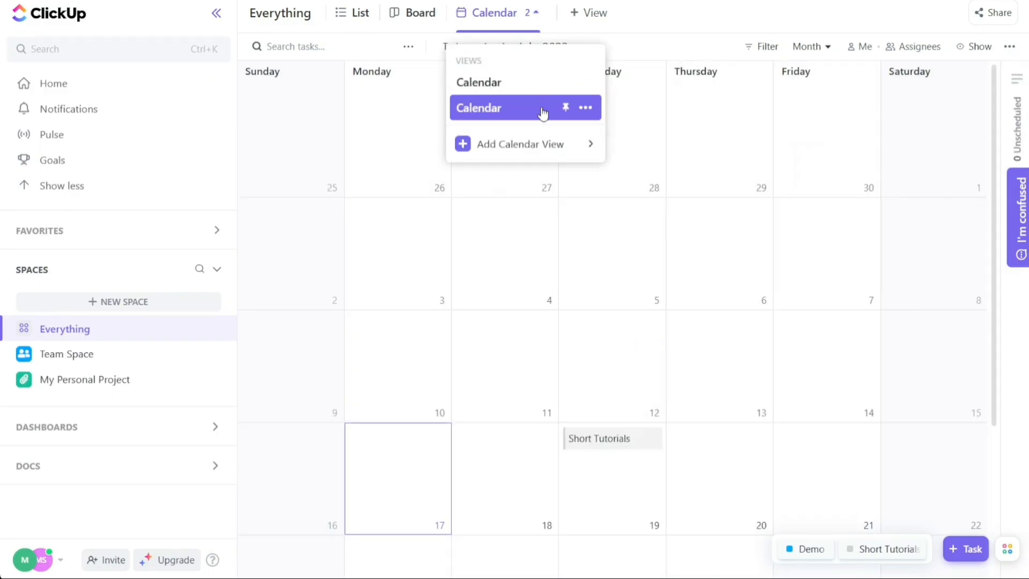
{"action": "left_click", "coordinate": [592, 110]}
{"action": "left_click", "coordinate": [724, 119]}
{"action": "key", "text": "ctrl+a"}
{"action": "type", "text": "Emma's Calendar"}
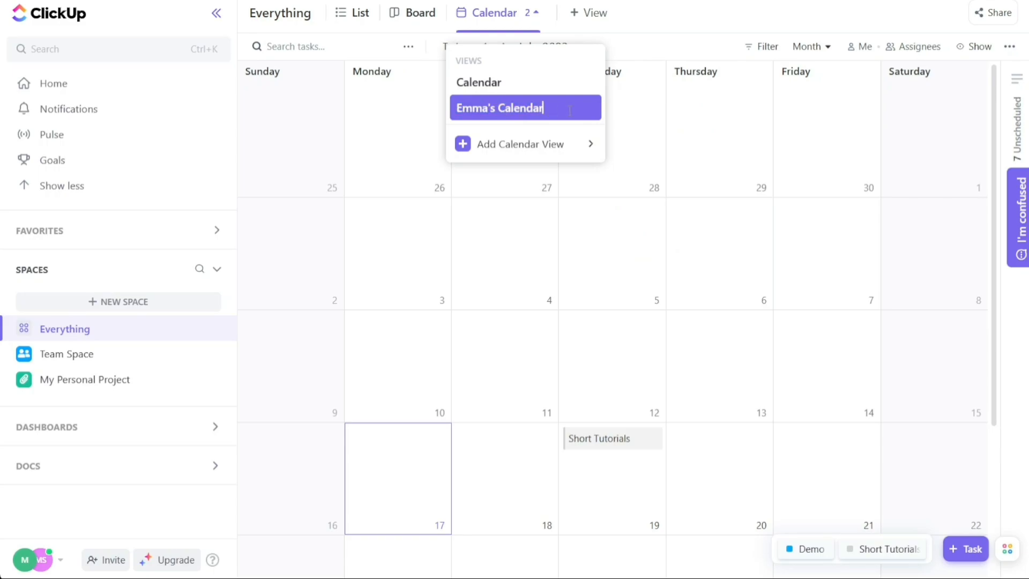
{"action": "key", "text": "Return"}
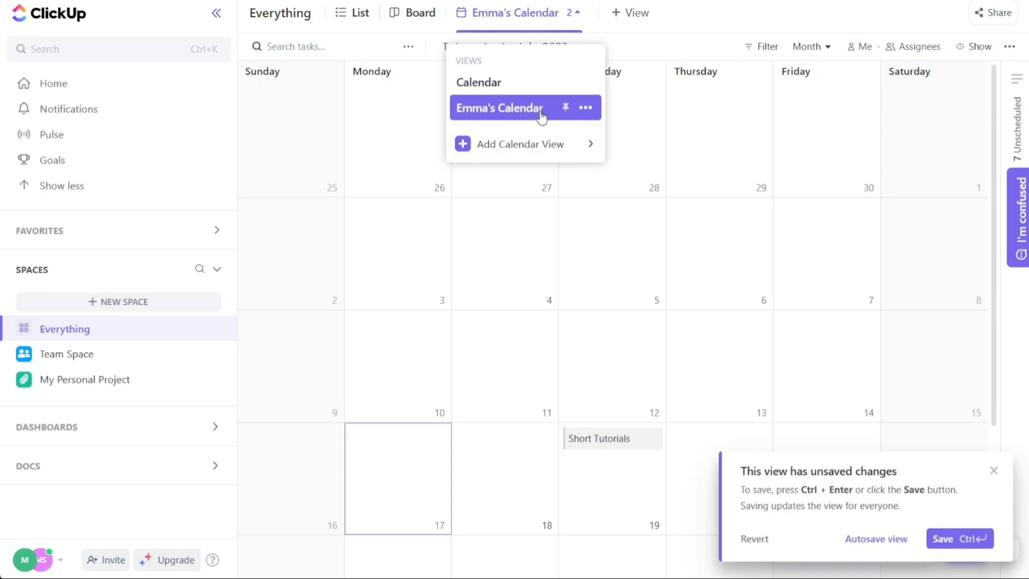
{"action": "key", "text": "ctrl+Return"}
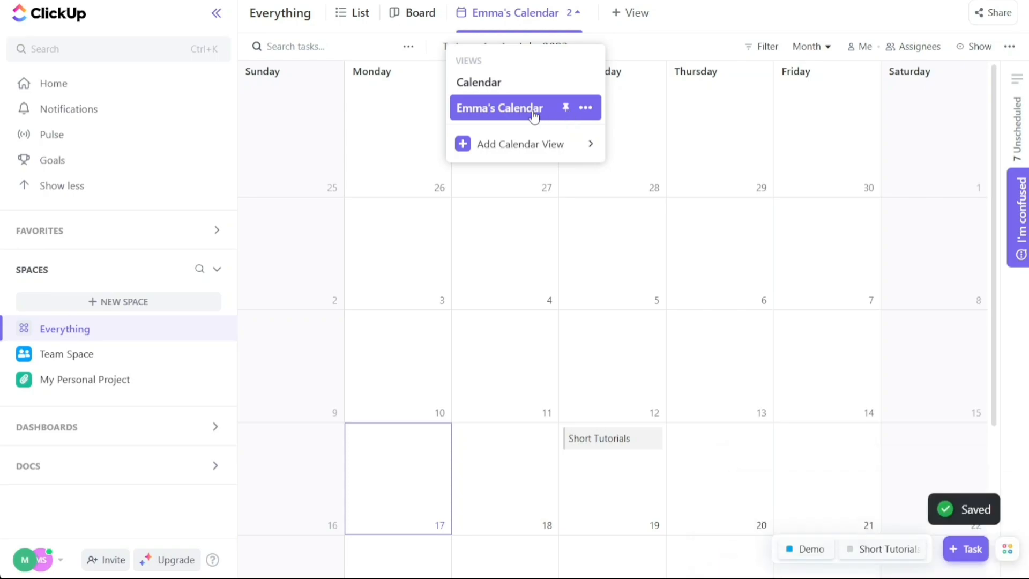
Pin the renamed calendar view as a tab and save the view changes
{"action": "left_click", "coordinate": [569, 111]}
{"action": "key", "text": "ctrl+Return"}
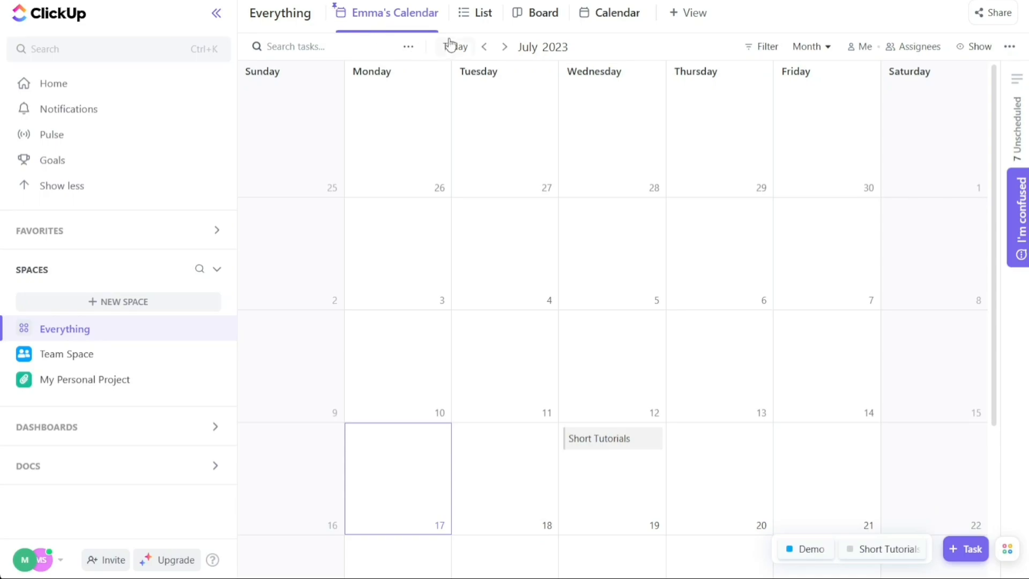
{"action": "left_click", "coordinate": [477, 18]}
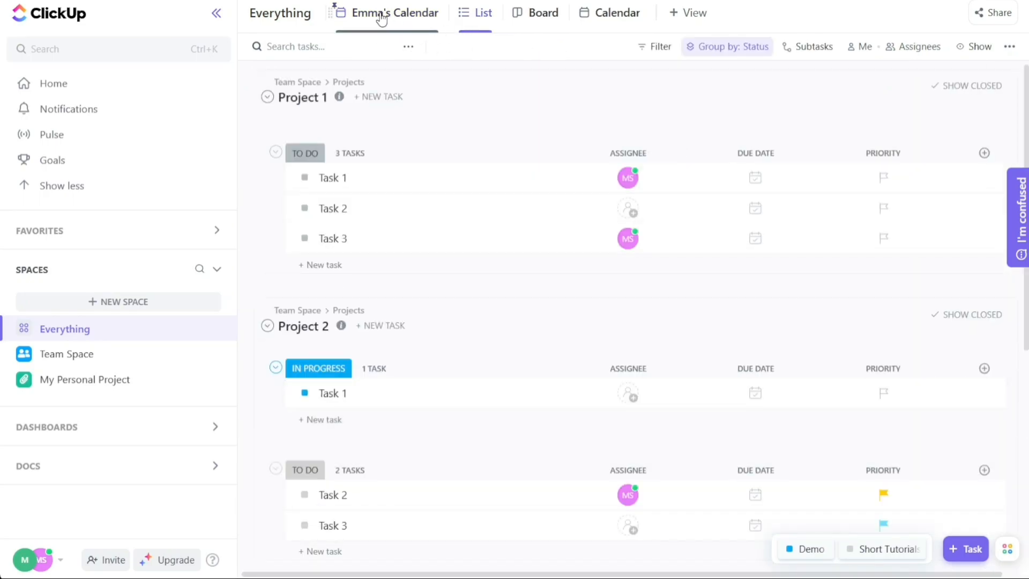
Try a new task on Thursday 20 in the calendar, cancel it, and return to the List view
{"action": "left_click", "coordinate": [381, 16]}
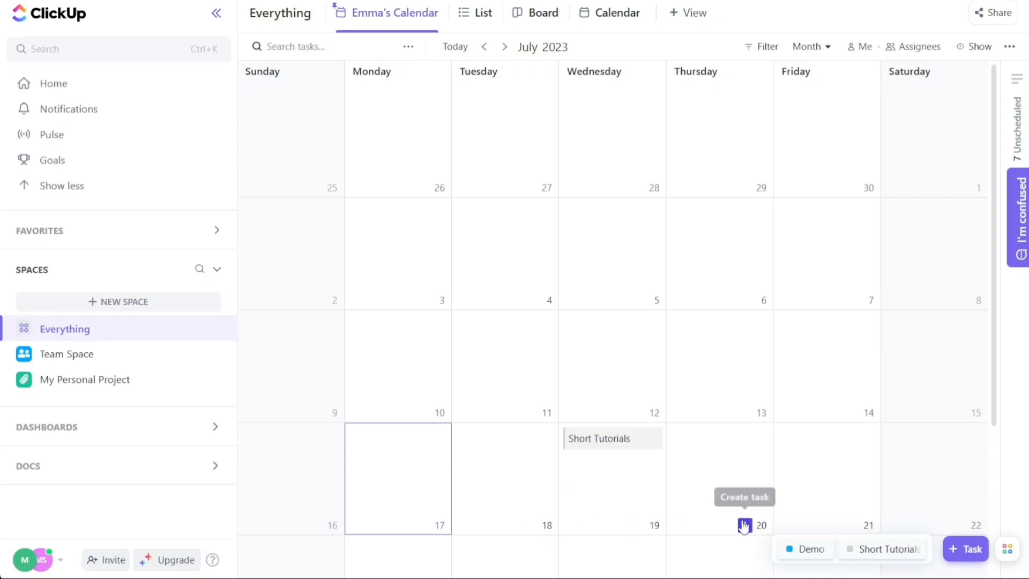
{"action": "left_click", "coordinate": [745, 525]}
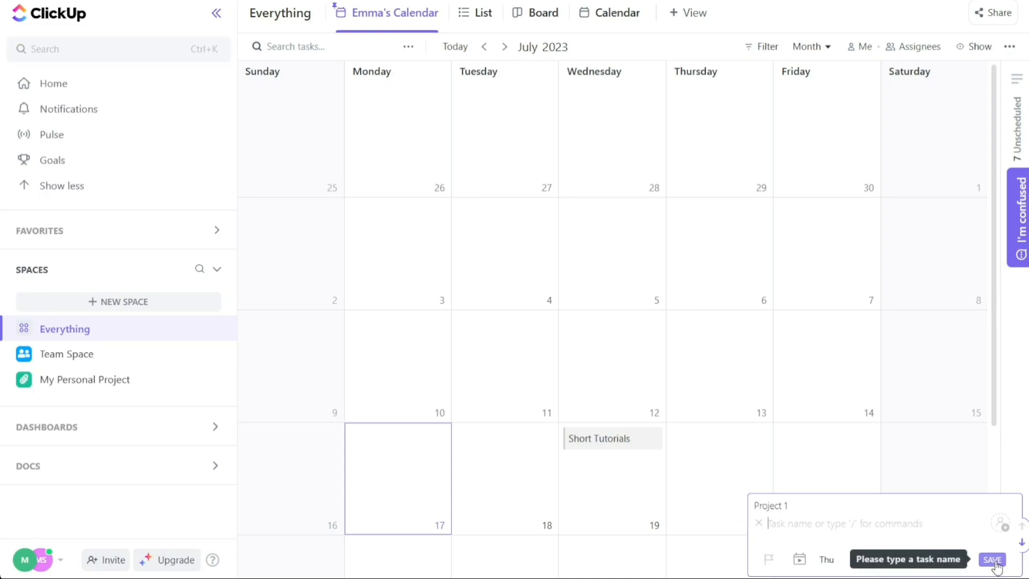
{"action": "left_click", "coordinate": [759, 524]}
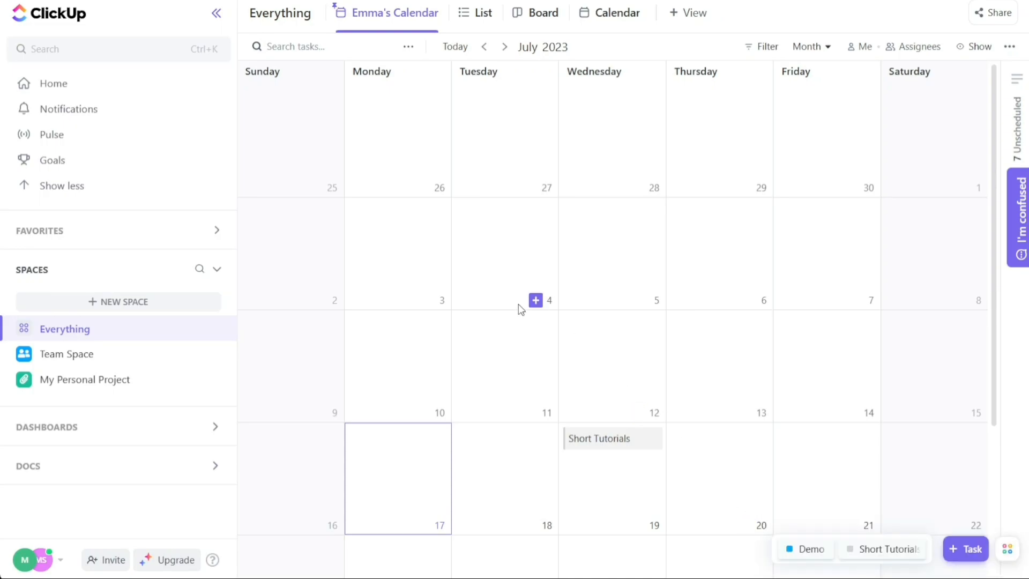
{"action": "left_click", "coordinate": [475, 17]}
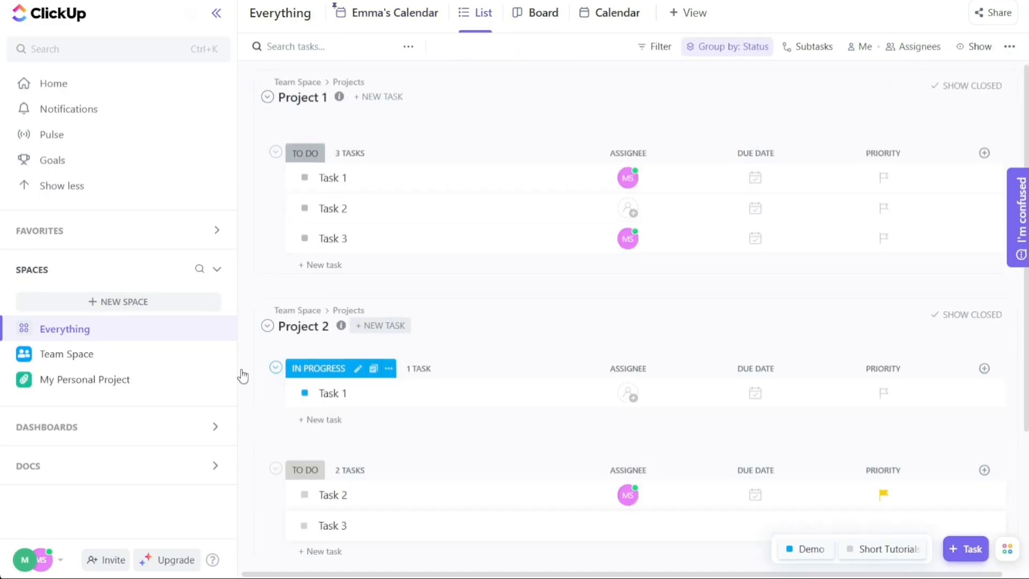
{"action": "left_click", "coordinate": [121, 381]}
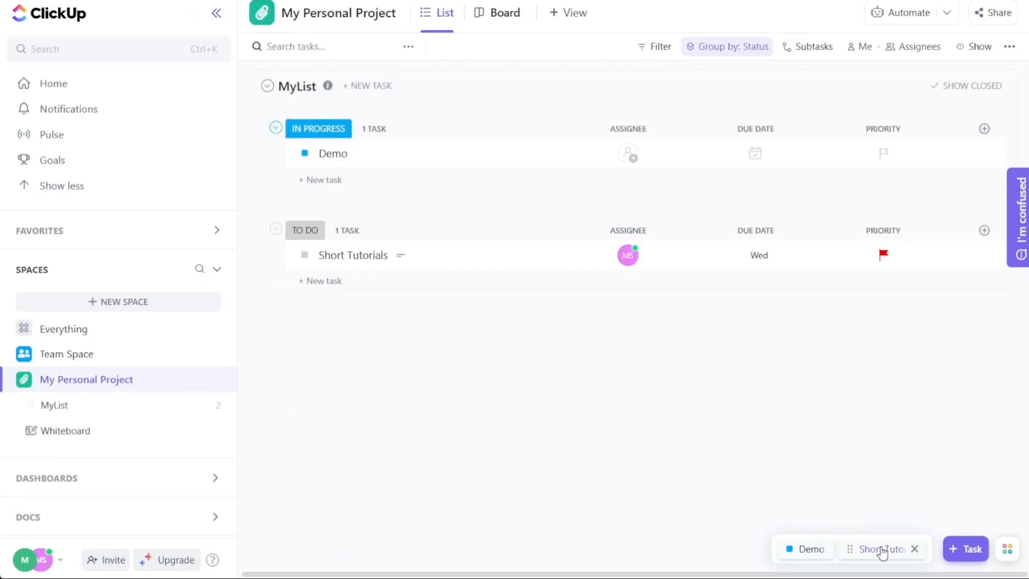
Remove Demo from the task tray and open My Personal Project's Whiteboard
{"action": "left_click", "coordinate": [825, 554]}
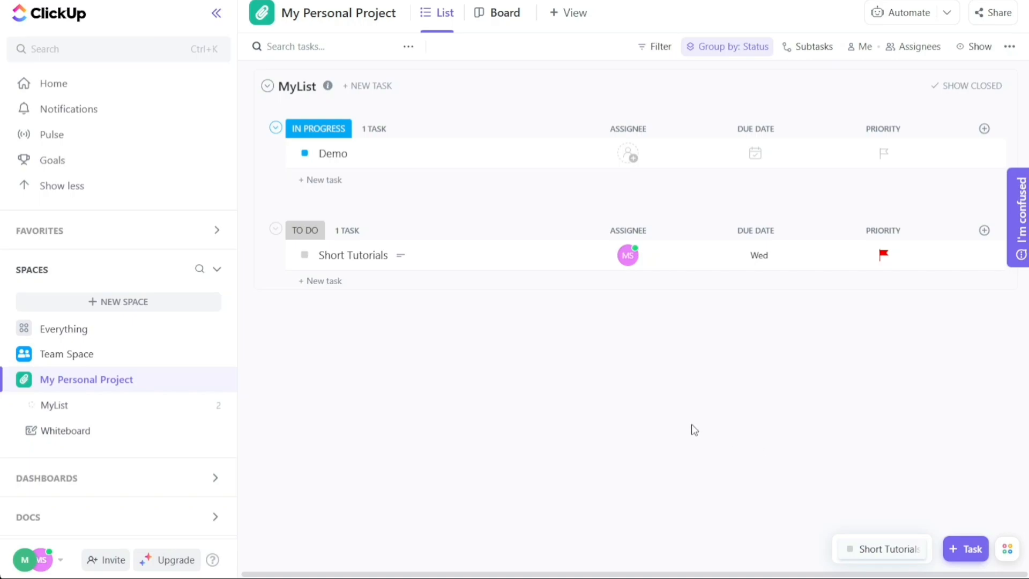
{"action": "left_click", "coordinate": [141, 440]}
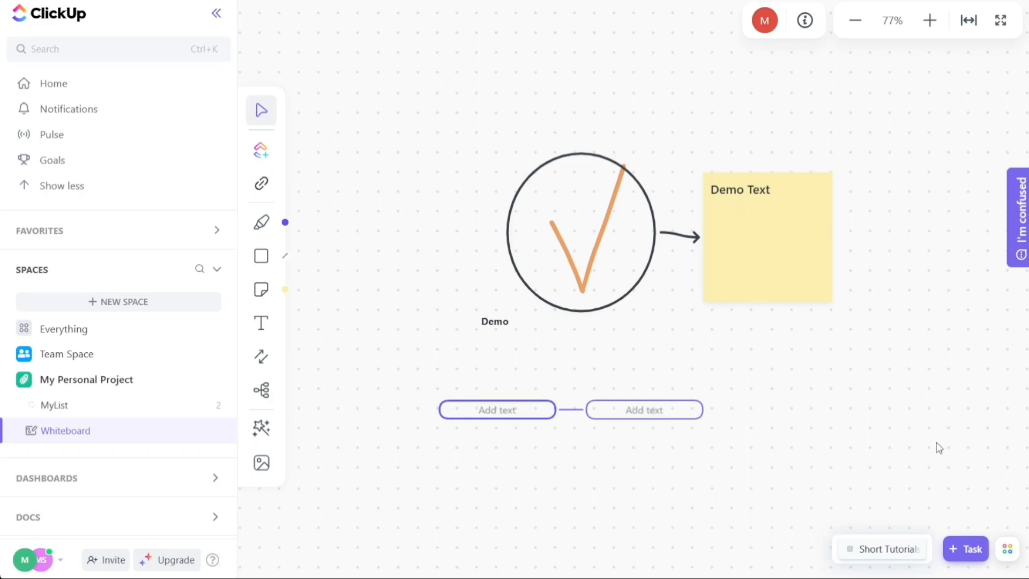
{"action": "left_click", "coordinate": [1011, 552]}
Open the personal Notepad and create a note titled 'Title'
{"action": "left_click", "coordinate": [1008, 552]}
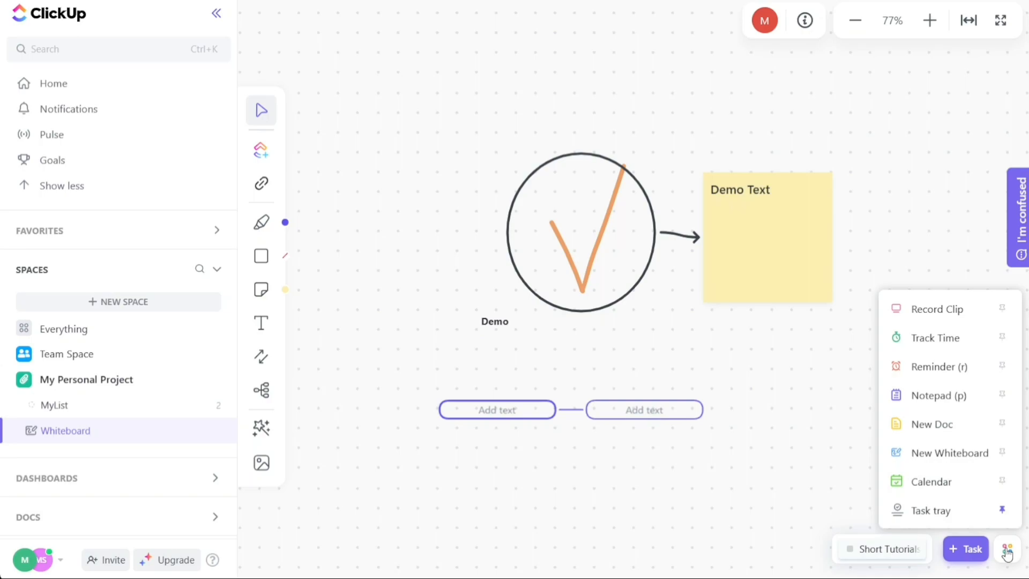
{"action": "left_click", "coordinate": [1008, 552]}
{"action": "left_click", "coordinate": [1010, 561]}
{"action": "left_click", "coordinate": [939, 395]}
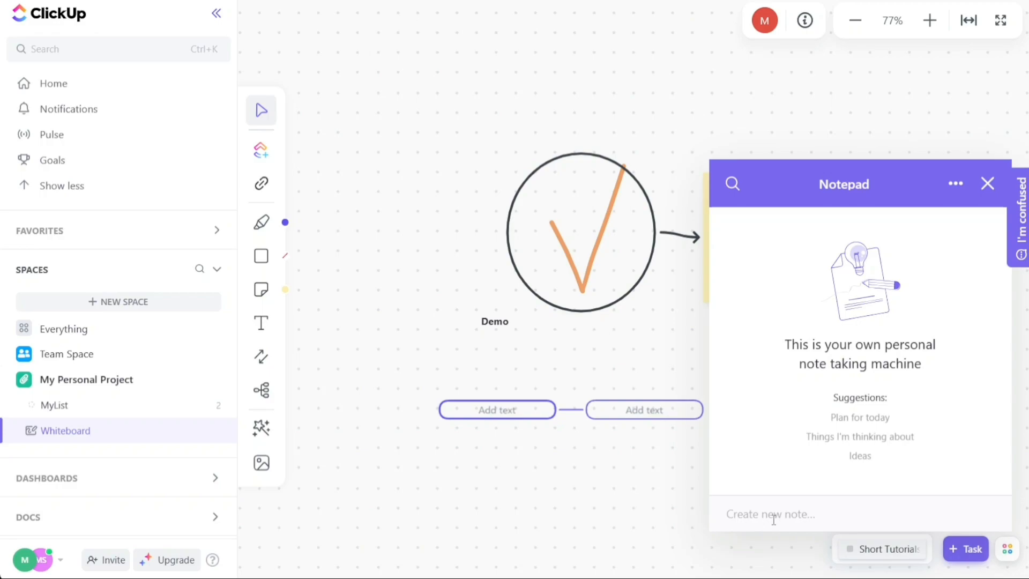
{"action": "type", "text": "Title"}
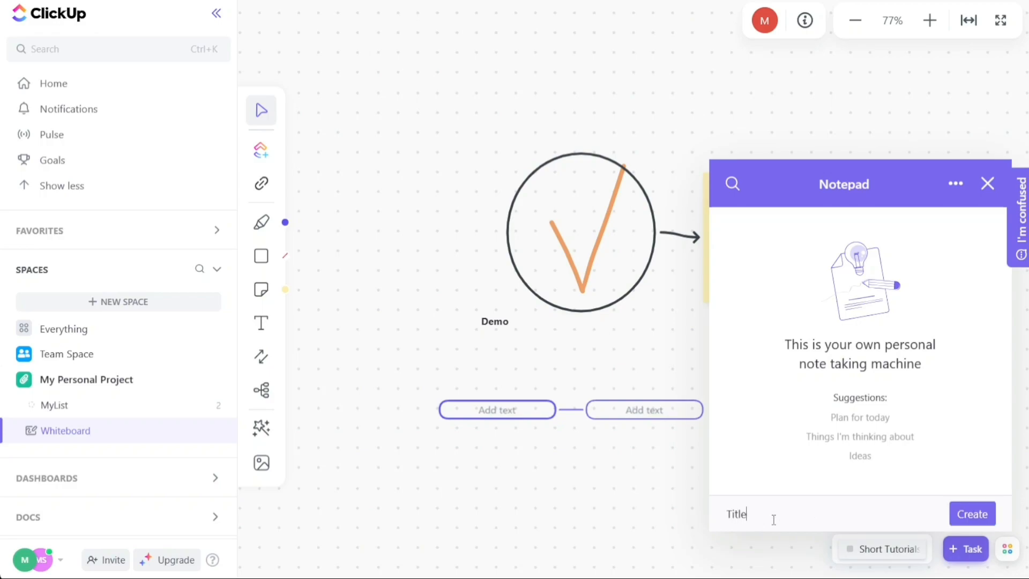
{"action": "left_click", "coordinate": [961, 516]}
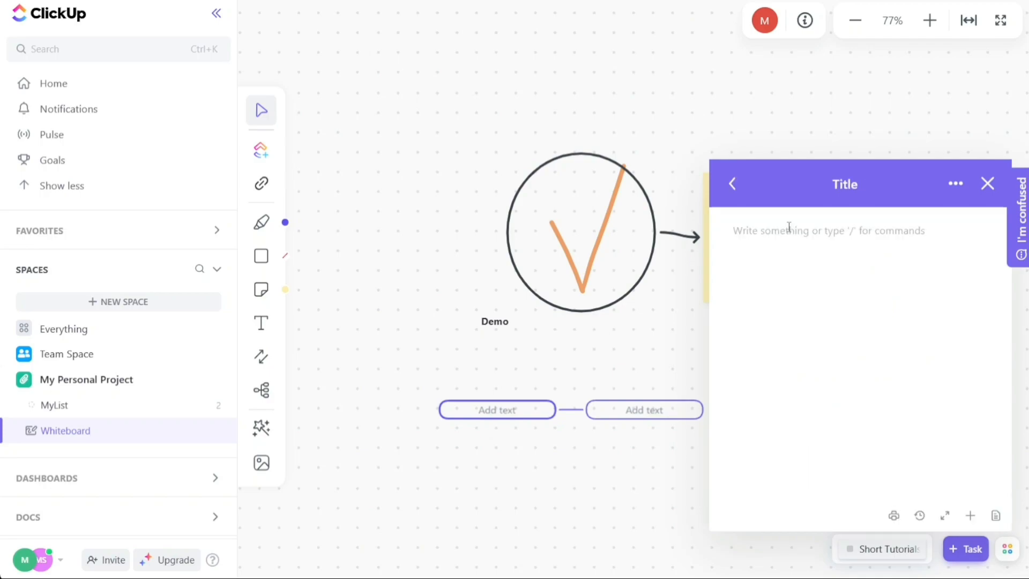
Write 'Demo' in the note, then insert and remove a Toggle List block
{"action": "type", "text": "Demo"}
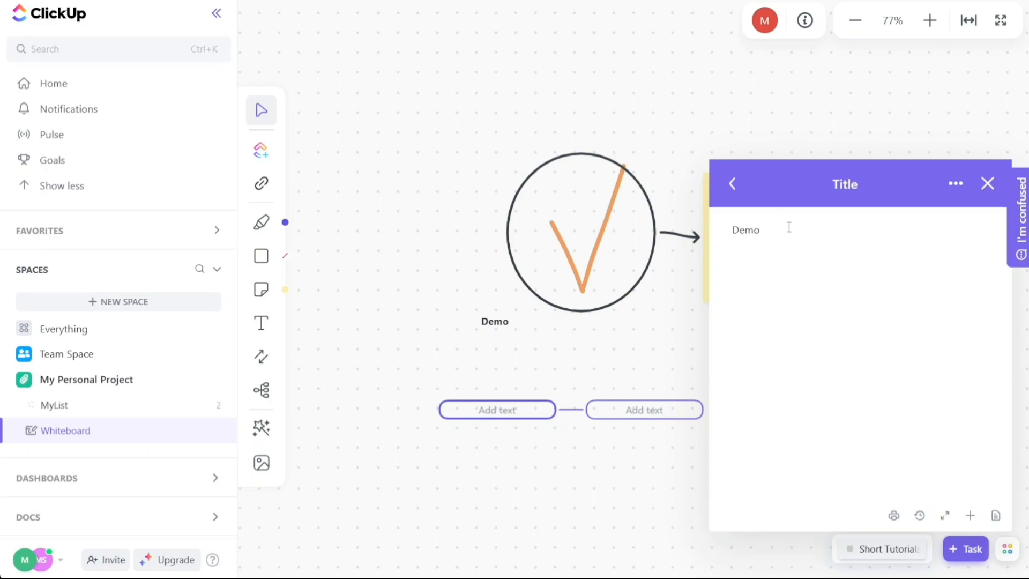
{"action": "key", "text": "Return"}
{"action": "type", "text": "/"}
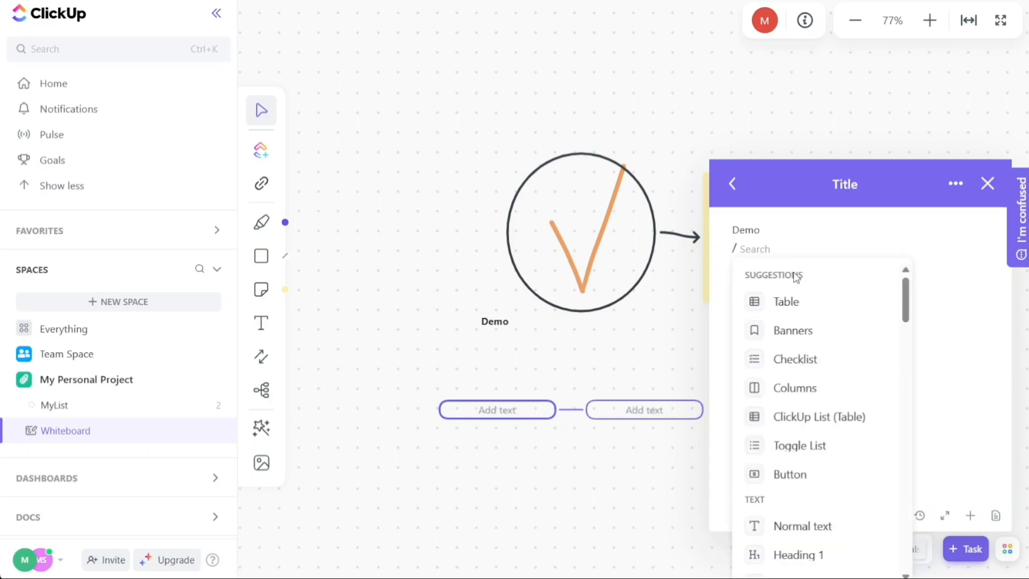
{"action": "left_click_drag", "start_coordinate": [905, 301], "coordinate": [899, 352]}
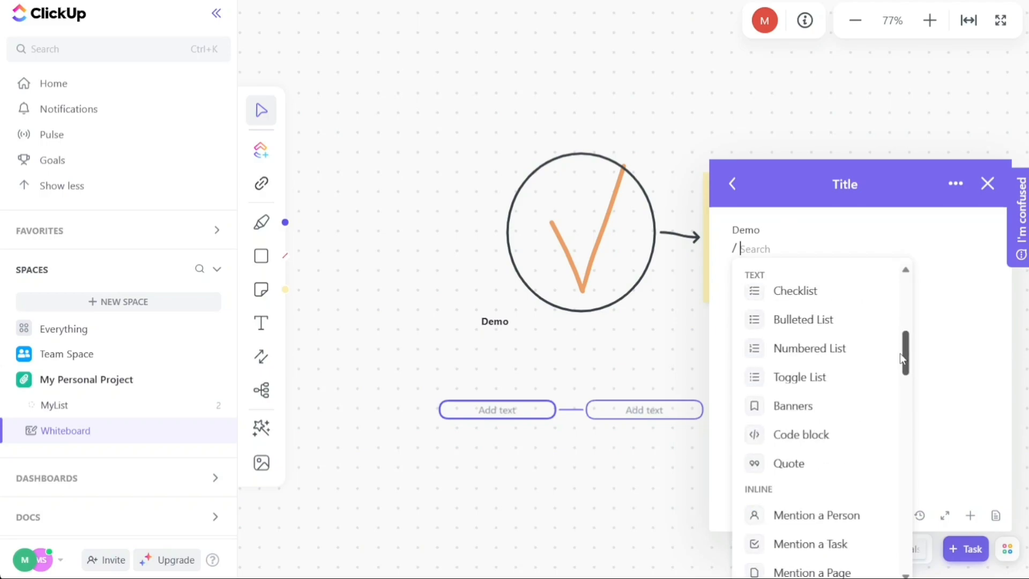
{"action": "left_click", "coordinate": [829, 381]}
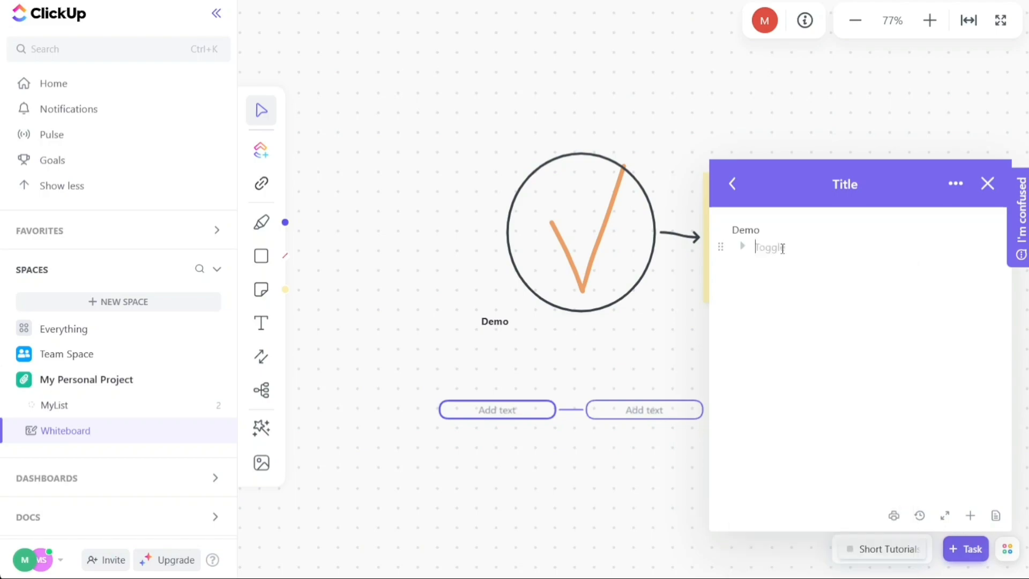
{"action": "key", "text": "BackSpace"}
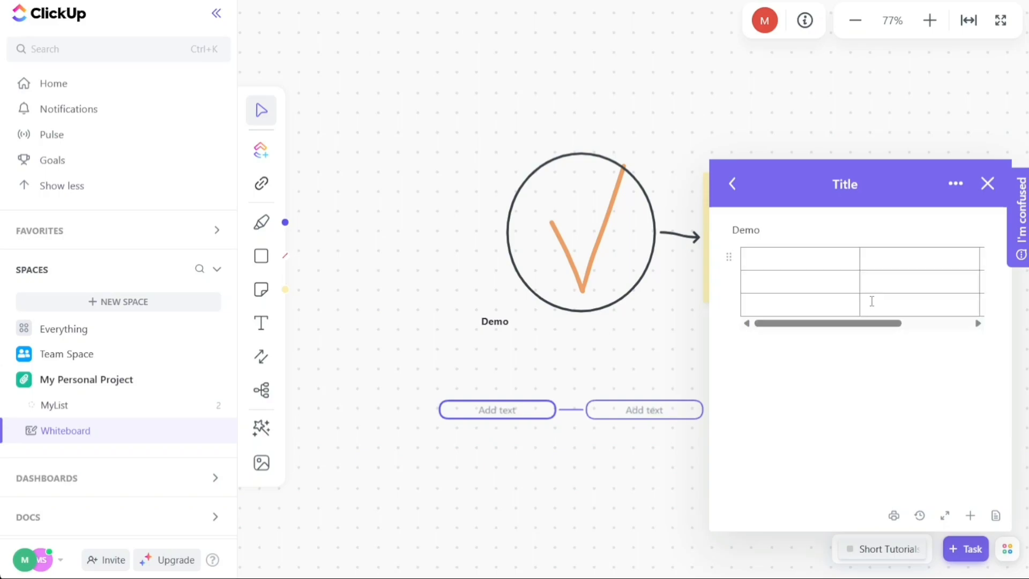
Return to the notes list and try deleting the Title note
{"action": "left_click", "coordinate": [820, 361]}
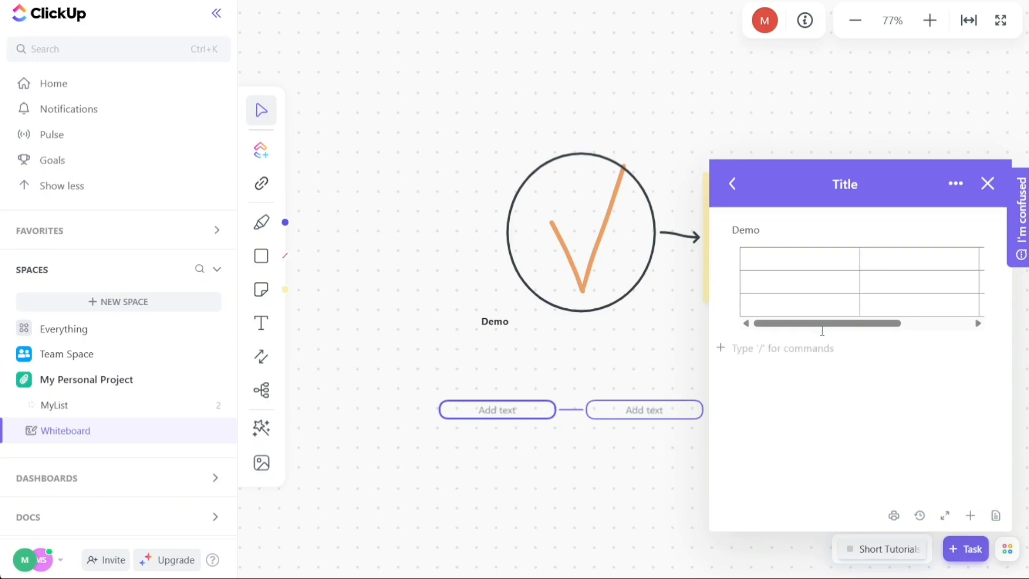
{"action": "left_click", "coordinate": [731, 185]}
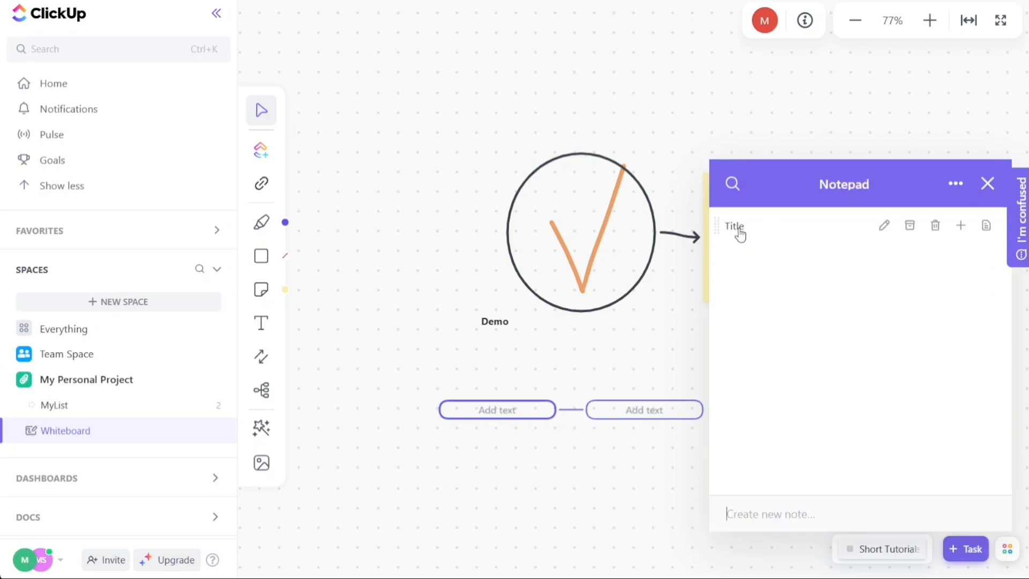
{"action": "left_click", "coordinate": [936, 226]}
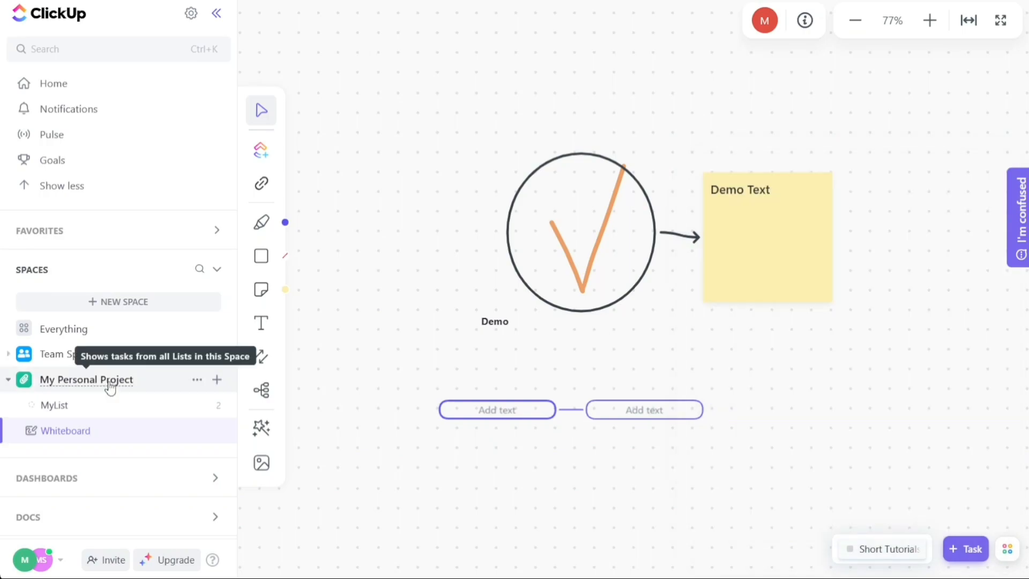
Open My Personal Project, check the Title note in the Notepad, and close the Notepad
{"action": "left_click", "coordinate": [110, 382]}
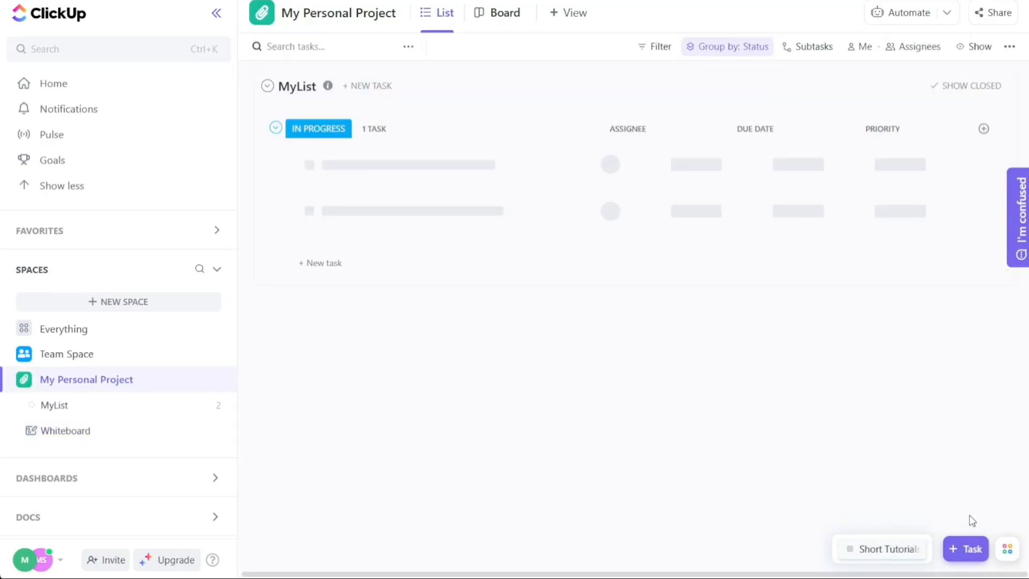
{"action": "left_click", "coordinate": [1007, 552]}
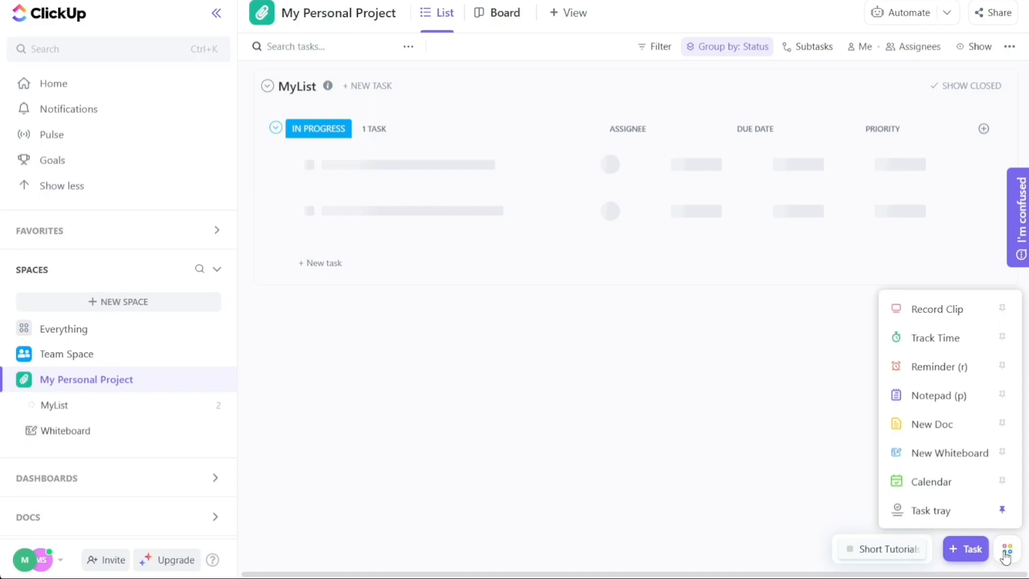
{"action": "left_click", "coordinate": [938, 395]}
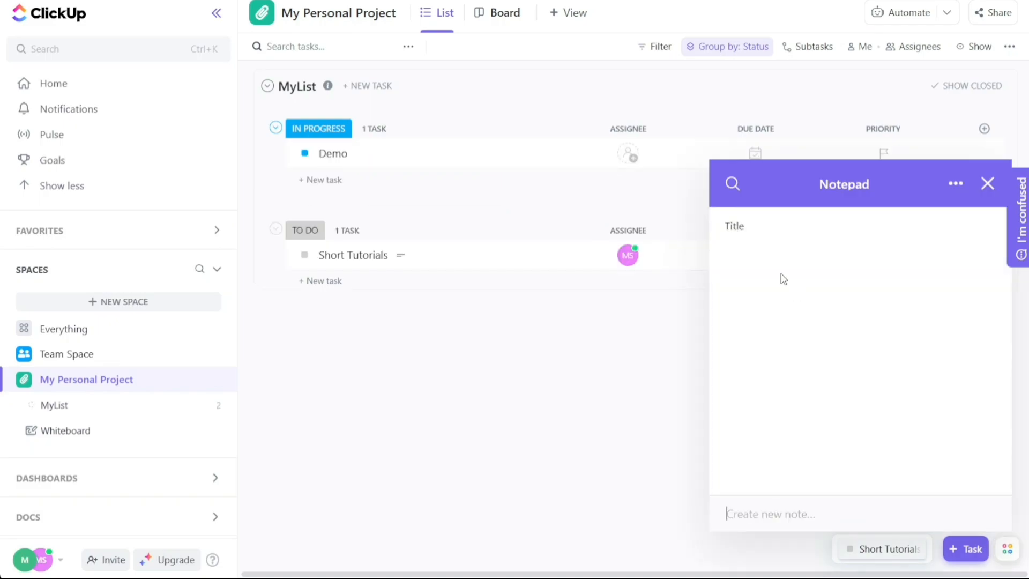
{"action": "left_click", "coordinate": [770, 235]}
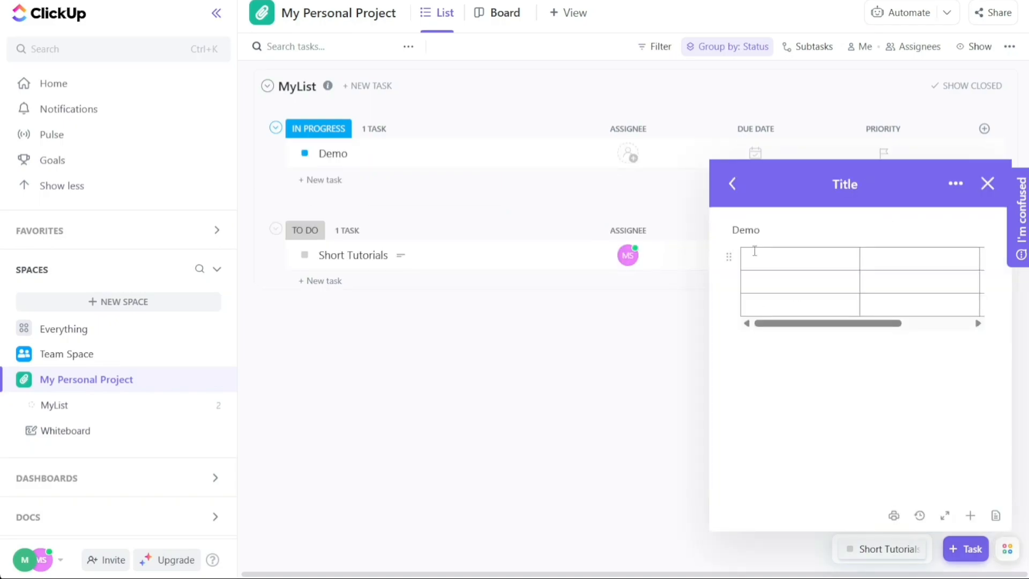
{"action": "left_click", "coordinate": [732, 187]}
{"action": "left_click", "coordinate": [987, 184]}
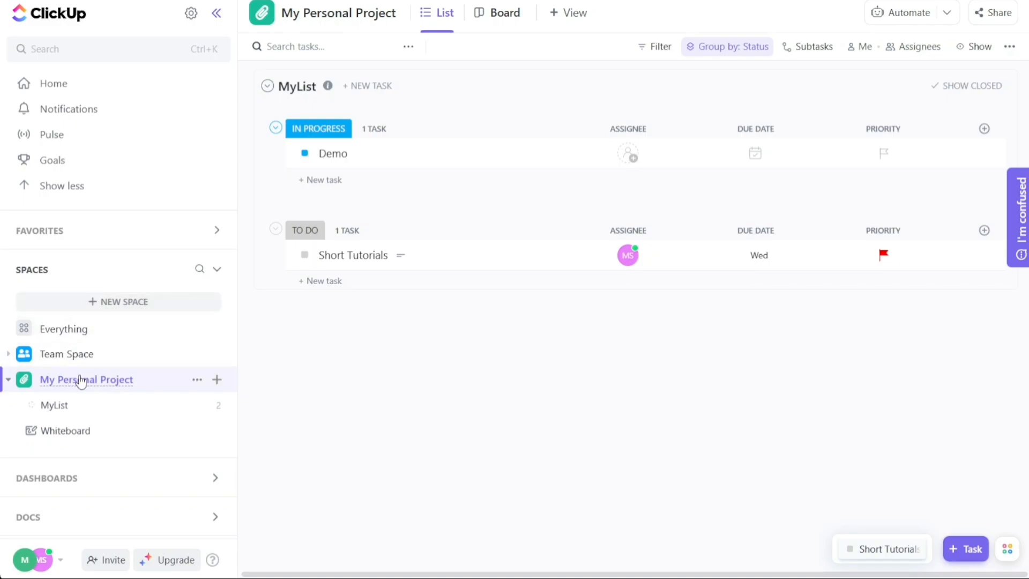
Dismiss the space options and open MyList from the sidebar
{"action": "left_click", "coordinate": [196, 380]}
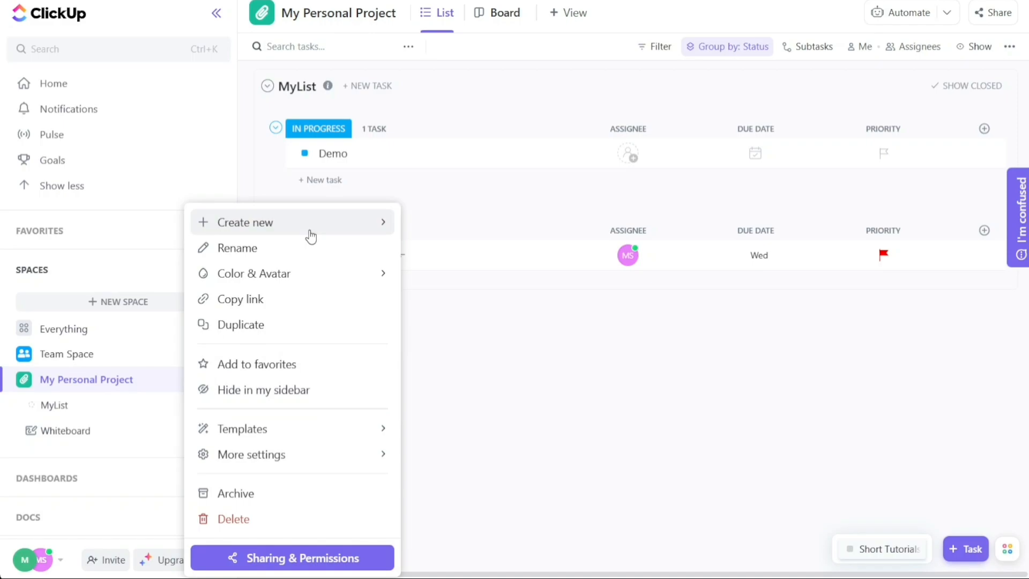
{"action": "mouse_move", "coordinate": [311, 236]}
{"action": "left_click", "coordinate": [533, 383]}
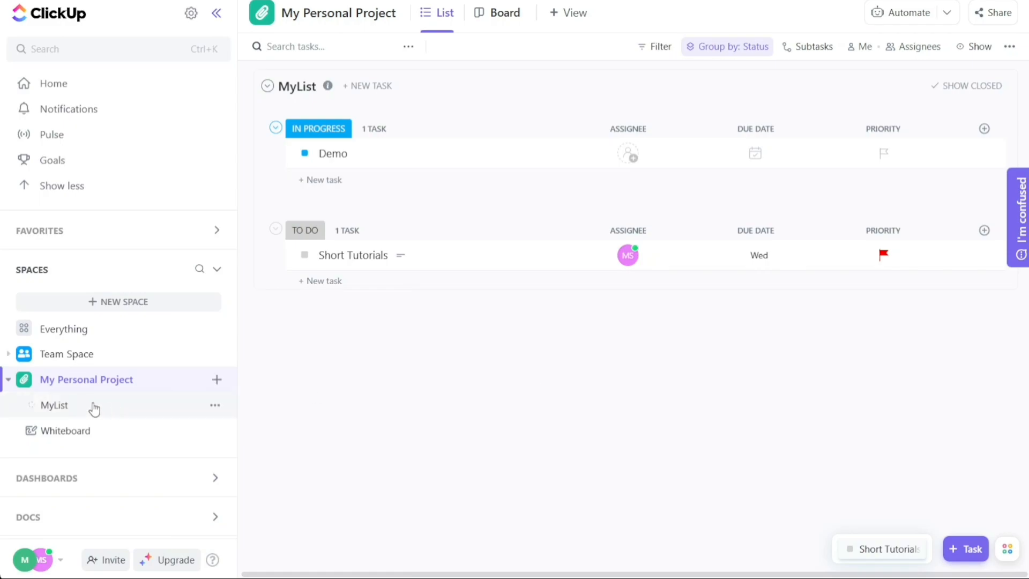
{"action": "left_click", "coordinate": [77, 410]}
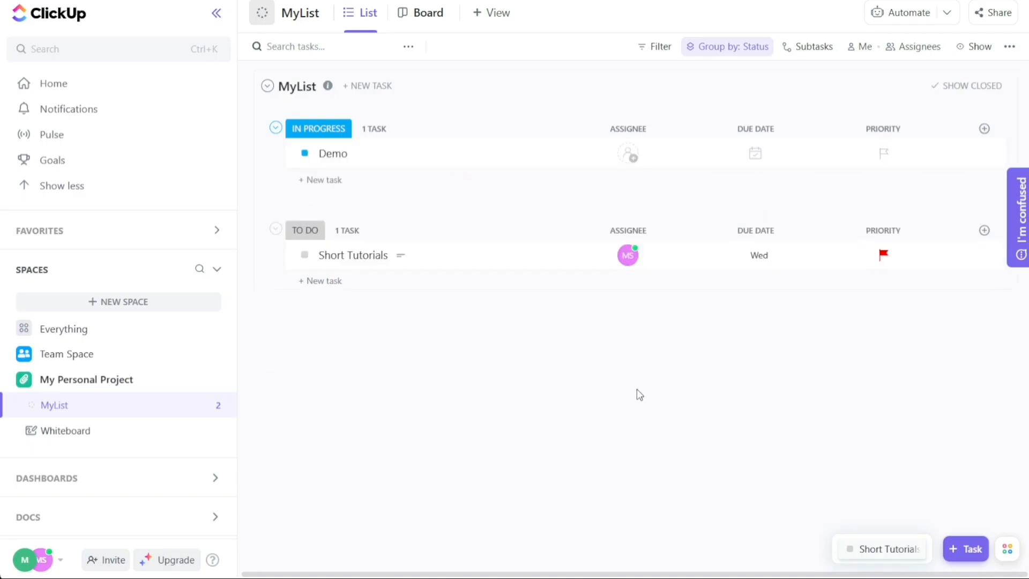
Create a task named Twitter under To Do in MyList and open its details
{"action": "left_click", "coordinate": [963, 552]}
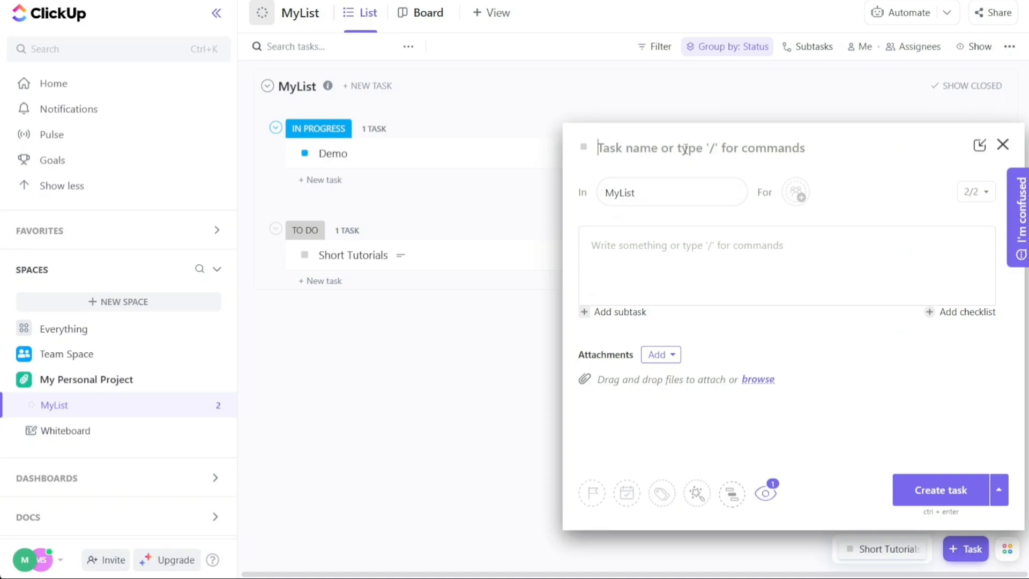
{"action": "type", "text": "Twitter"}
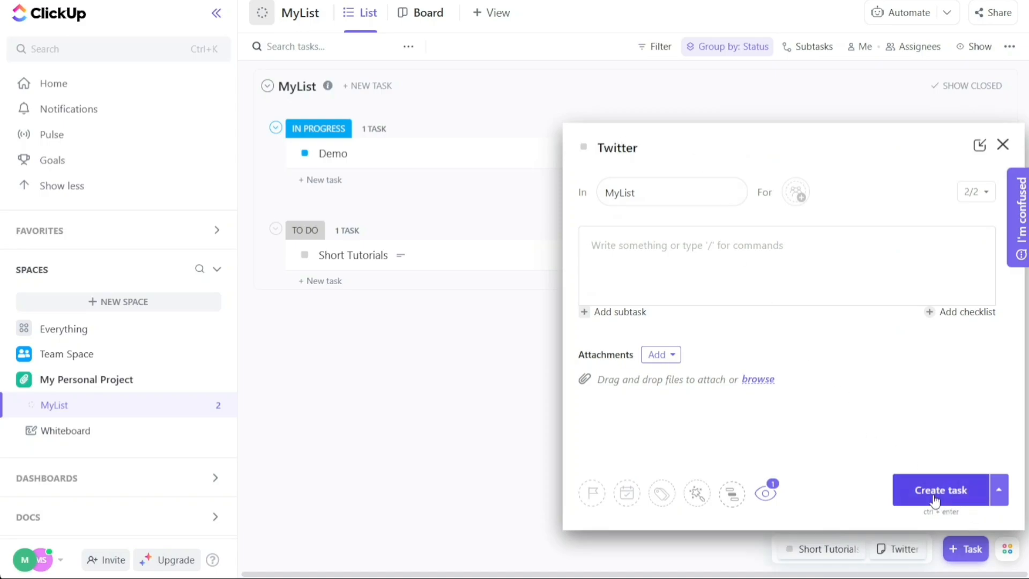
{"action": "left_click", "coordinate": [934, 498]}
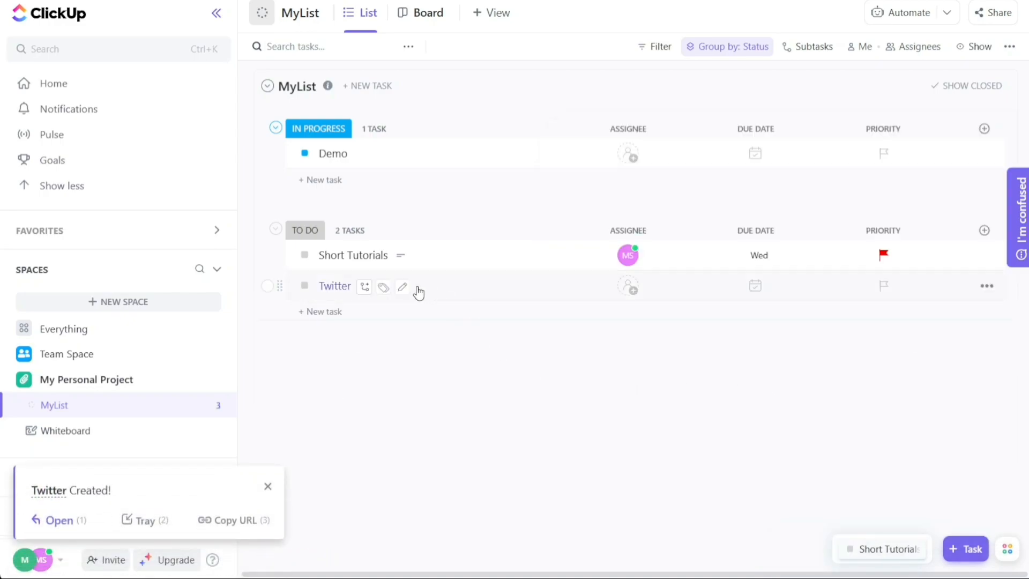
{"action": "left_click", "coordinate": [472, 298]}
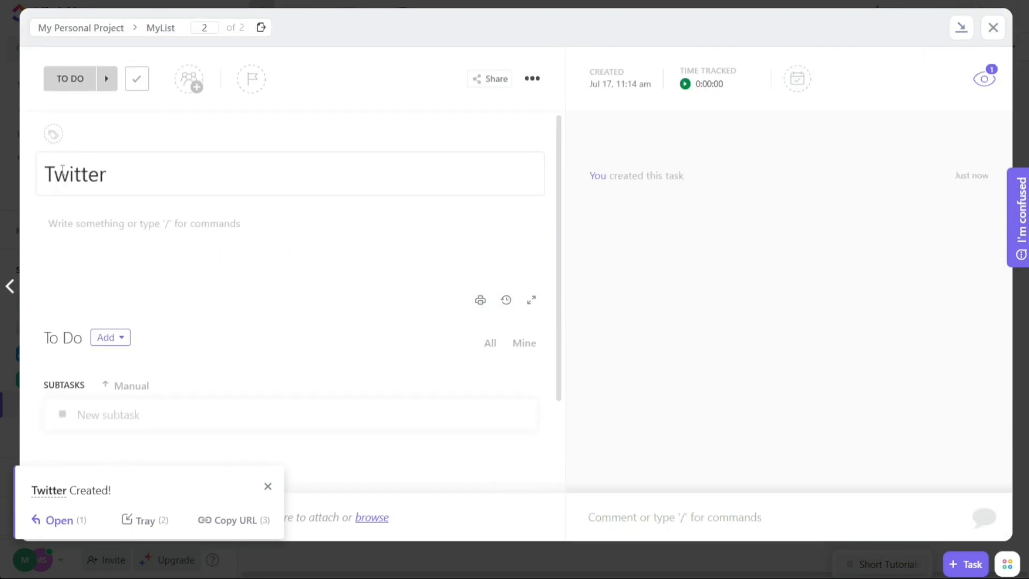
Write 'Tweet' and 'Twitter Space' in the task description, both as Heading 1
{"action": "left_click", "coordinate": [160, 239]}
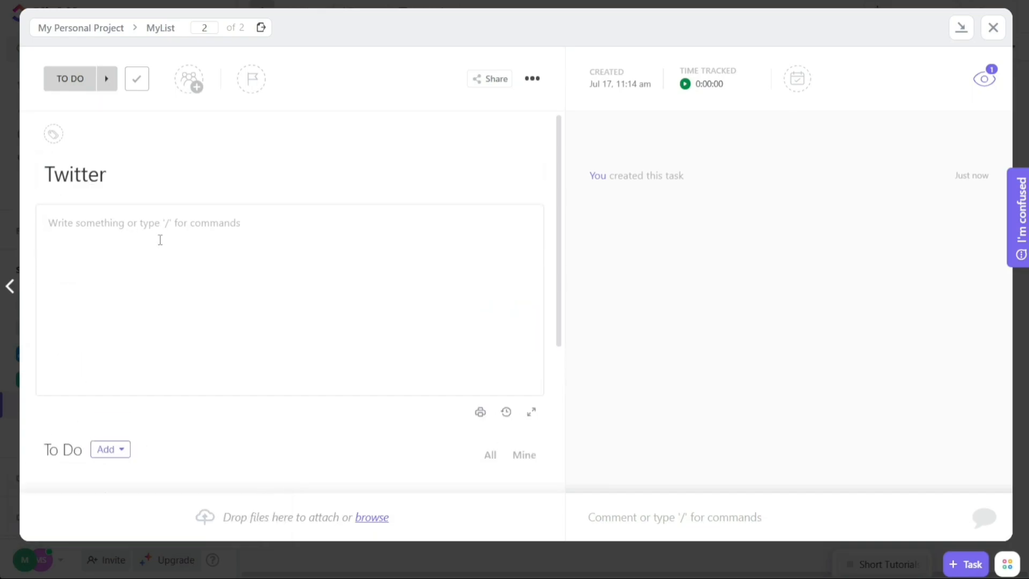
{"action": "type", "text": "Tweet"}
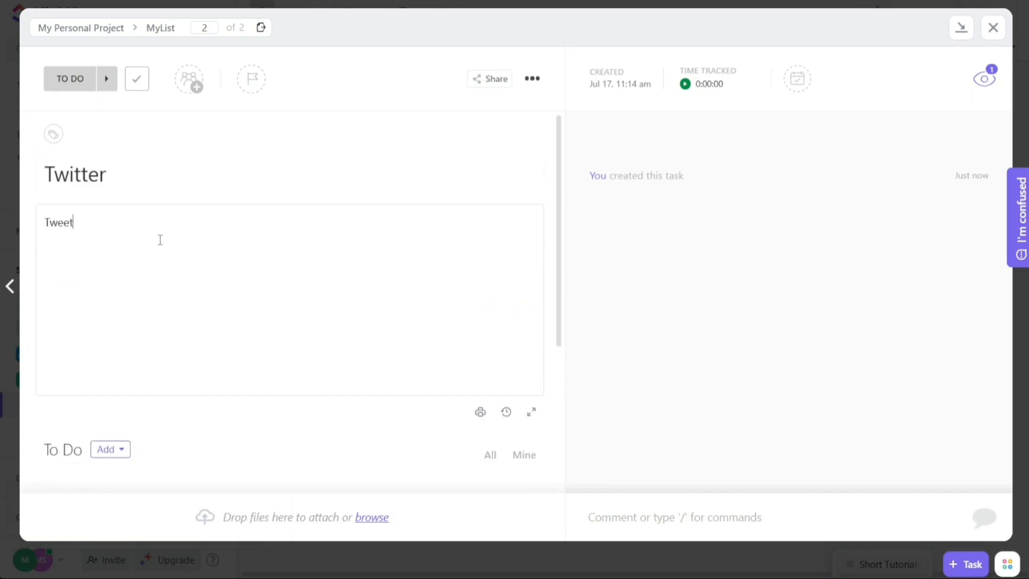
{"action": "key", "text": "Return"}
{"action": "type", "text": "Twitter Space"}
{"action": "left_click", "coordinate": [34, 222]}
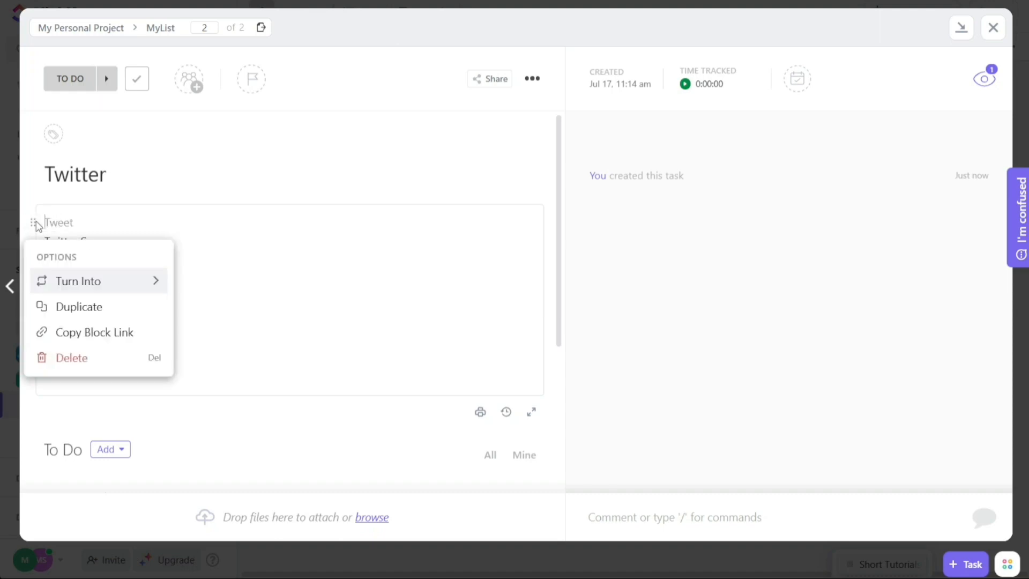
{"action": "mouse_move", "coordinate": [117, 282]}
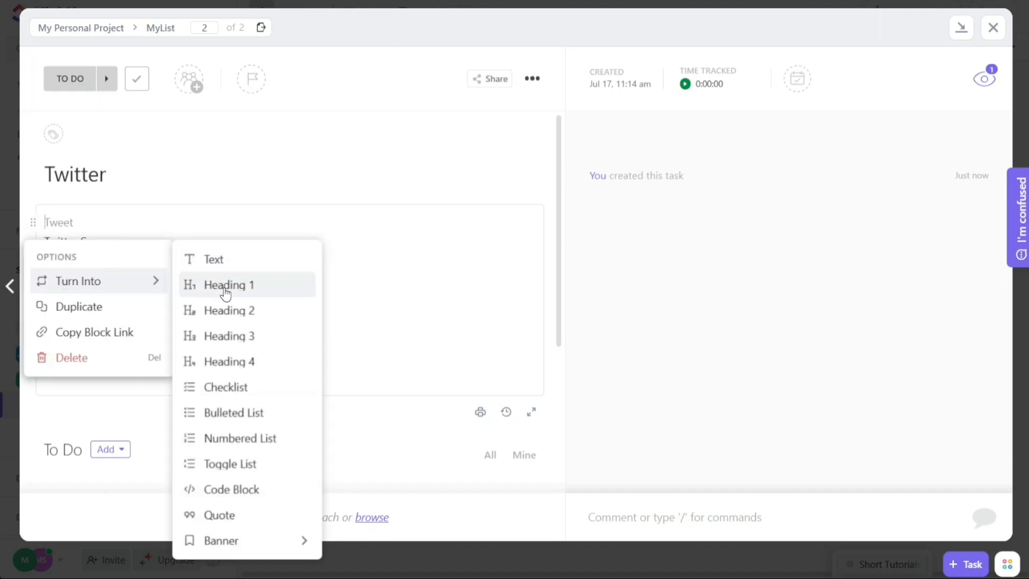
{"action": "left_click", "coordinate": [225, 287]}
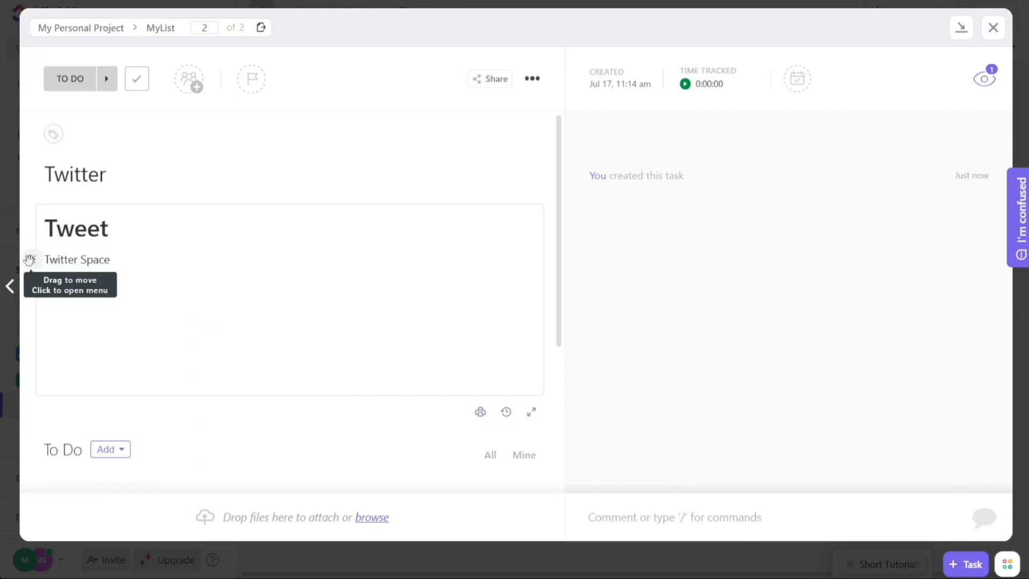
{"action": "left_click", "coordinate": [29, 260]}
{"action": "mouse_move", "coordinate": [117, 317]}
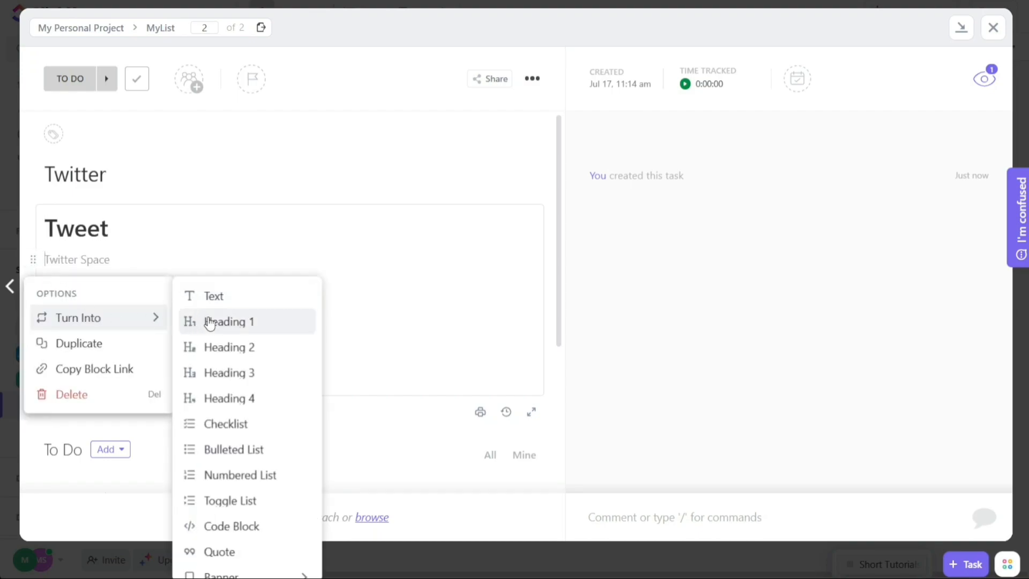
{"action": "left_click", "coordinate": [209, 322]}
Insert a divider below Tweet and remove the empty line above Twitter Space
{"action": "left_click", "coordinate": [145, 235]}
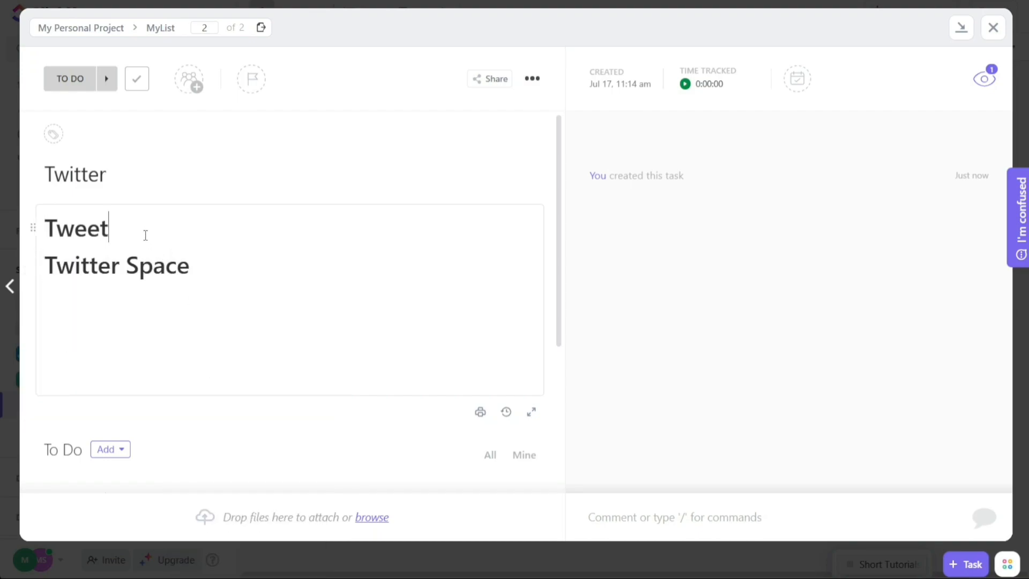
{"action": "key", "text": "Return"}
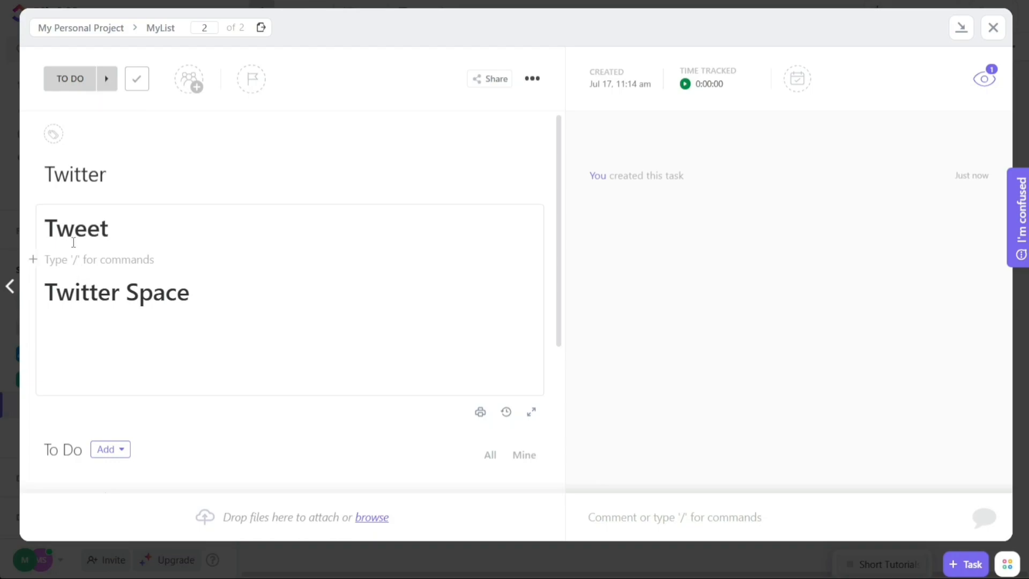
{"action": "type", "text": "/ "}
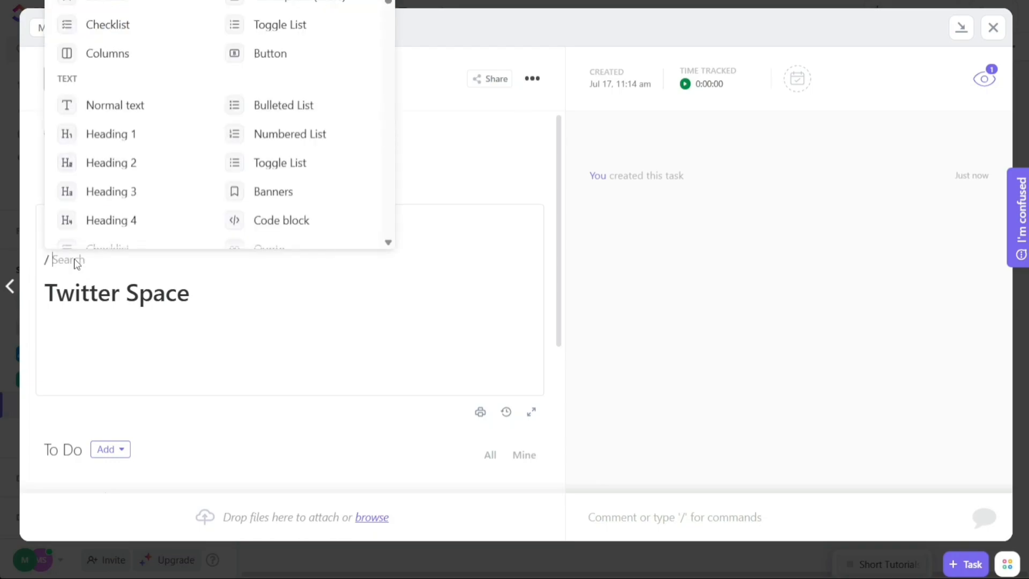
{"action": "type", "text": "di"}
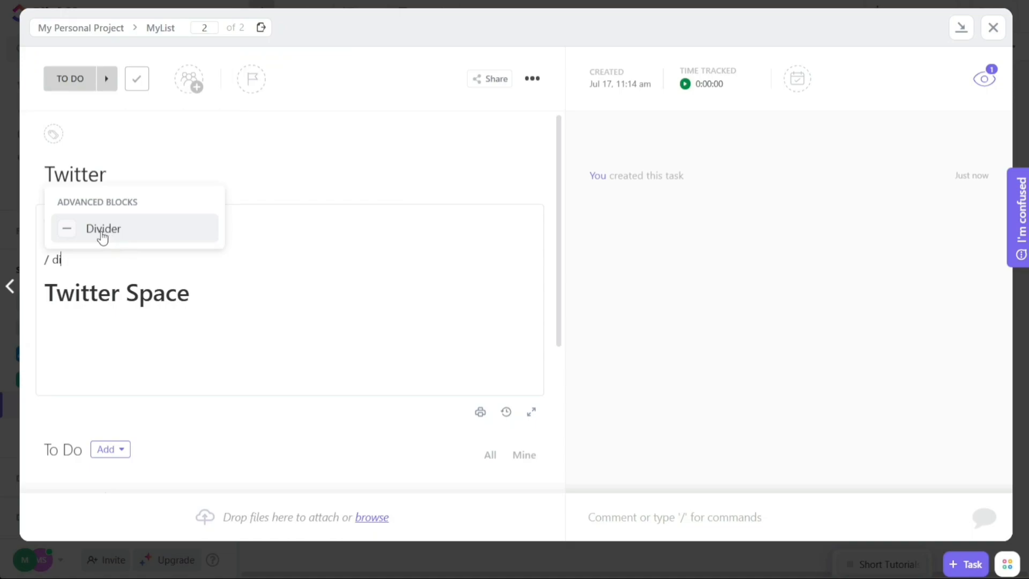
{"action": "left_click", "coordinate": [103, 231]}
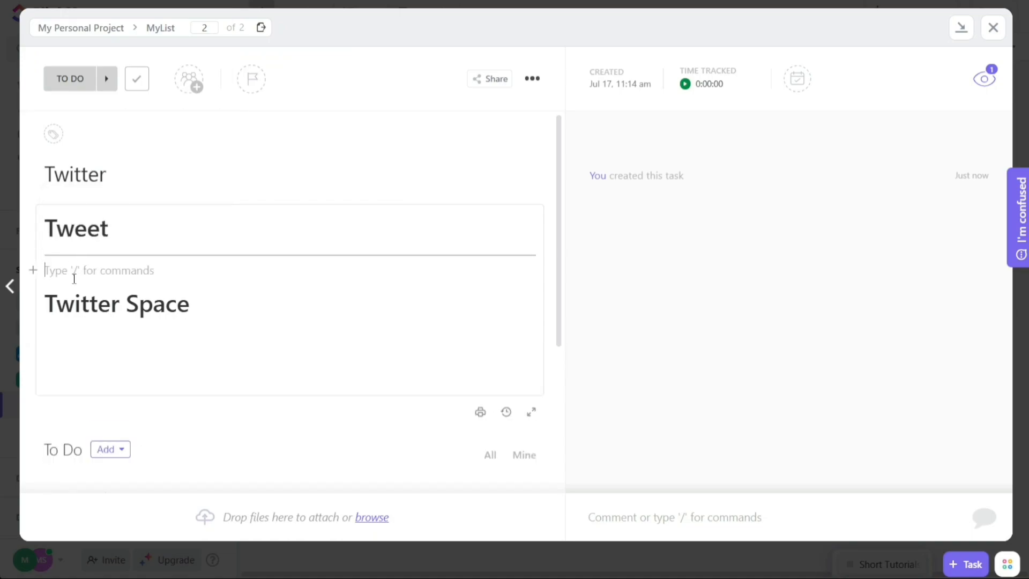
{"action": "key", "text": "Up"}
{"action": "key", "text": "Down"}
{"action": "key", "text": "Up"}
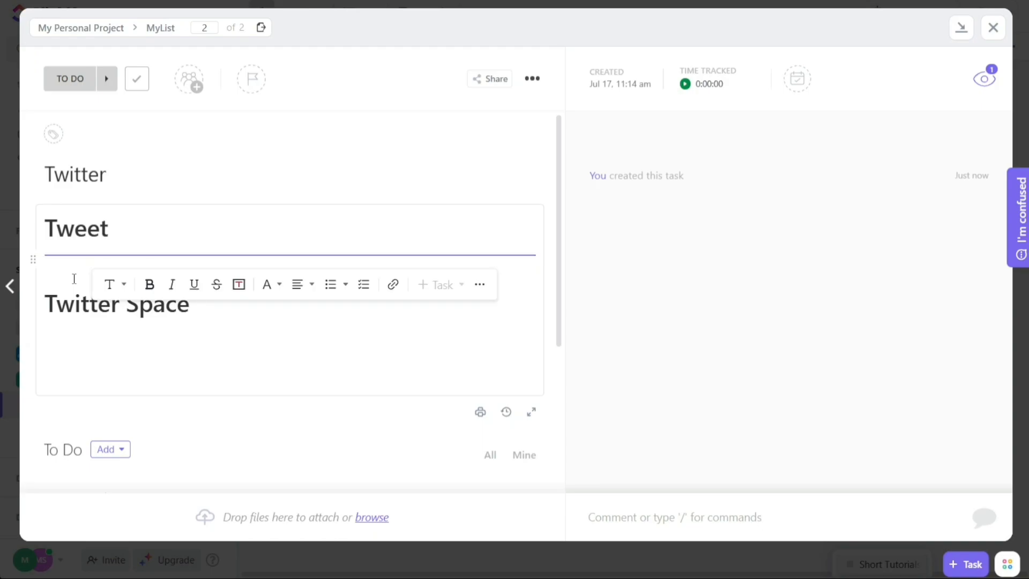
{"action": "left_click", "coordinate": [44, 308]}
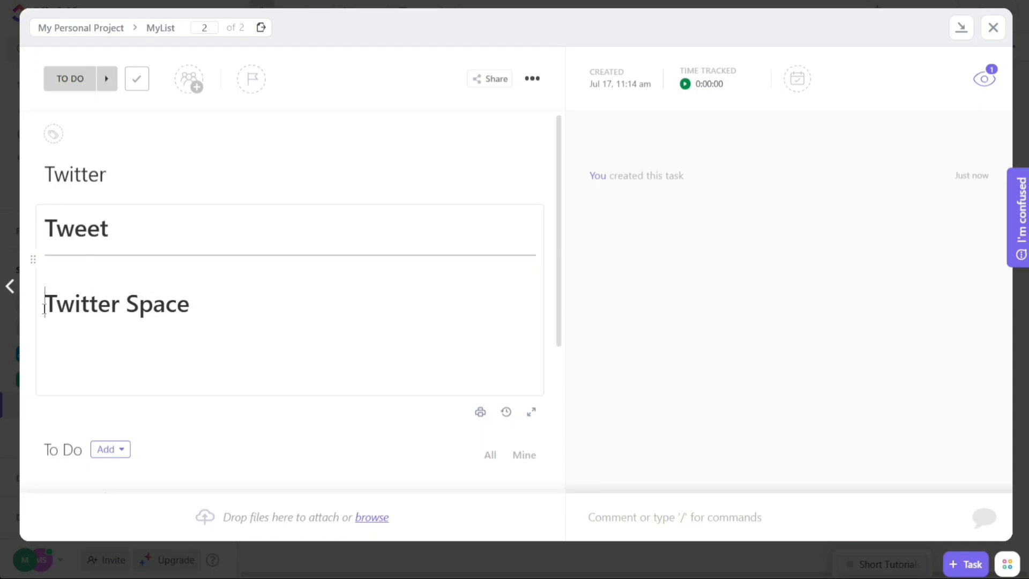
{"action": "key", "text": "BackSpace"}
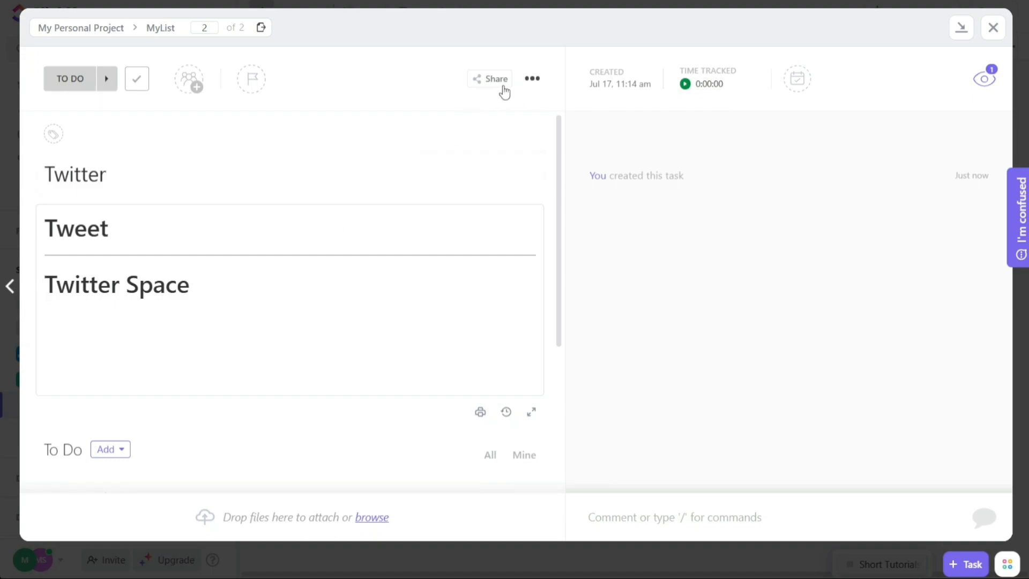
Save the Twitter task as a task template named 'Demo' and close the task
{"action": "left_click", "coordinate": [530, 85]}
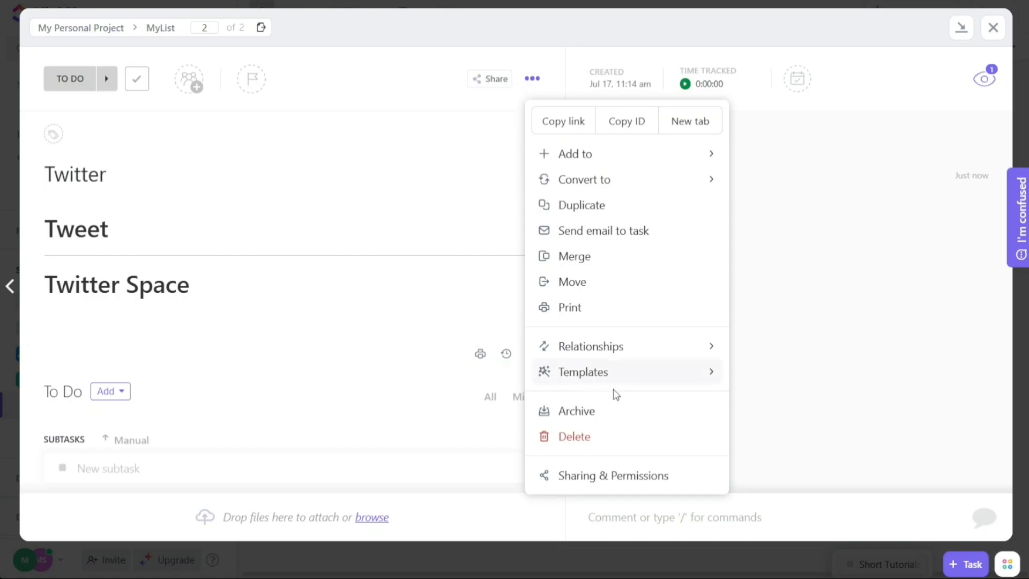
{"action": "mouse_move", "coordinate": [662, 381]}
{"action": "left_click", "coordinate": [735, 426]}
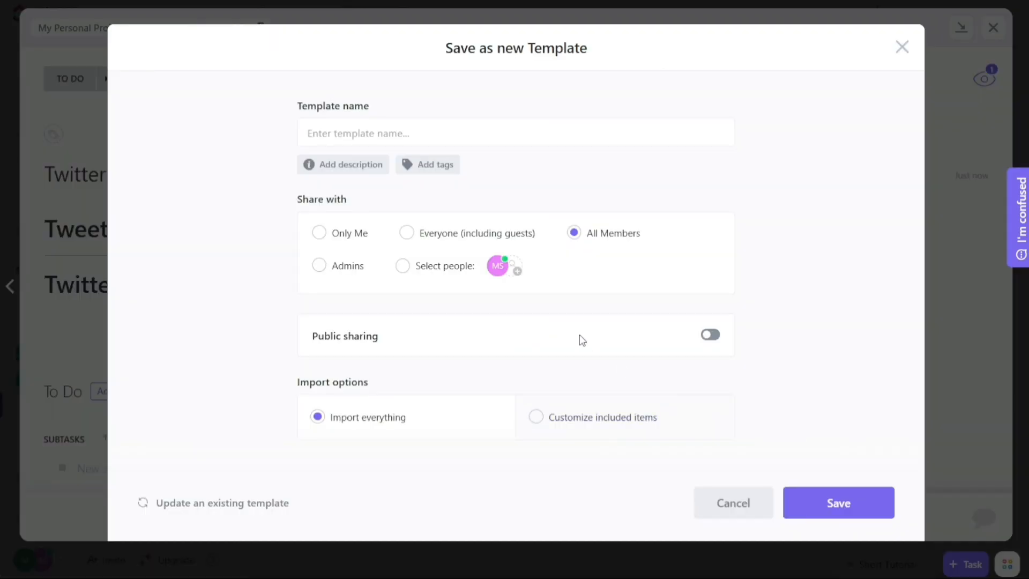
{"action": "type", "text": "Demo"}
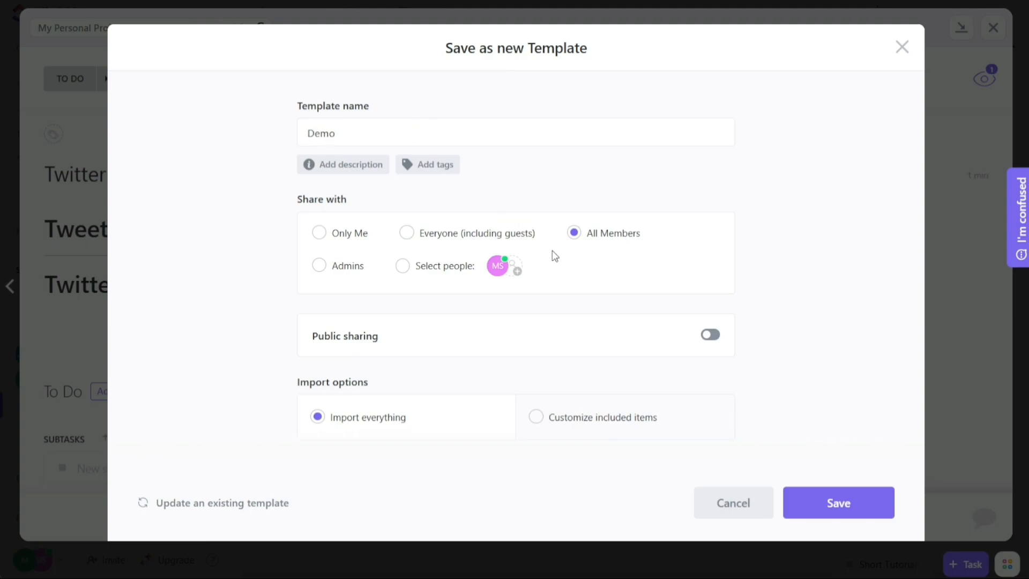
{"action": "left_click", "coordinate": [822, 498]}
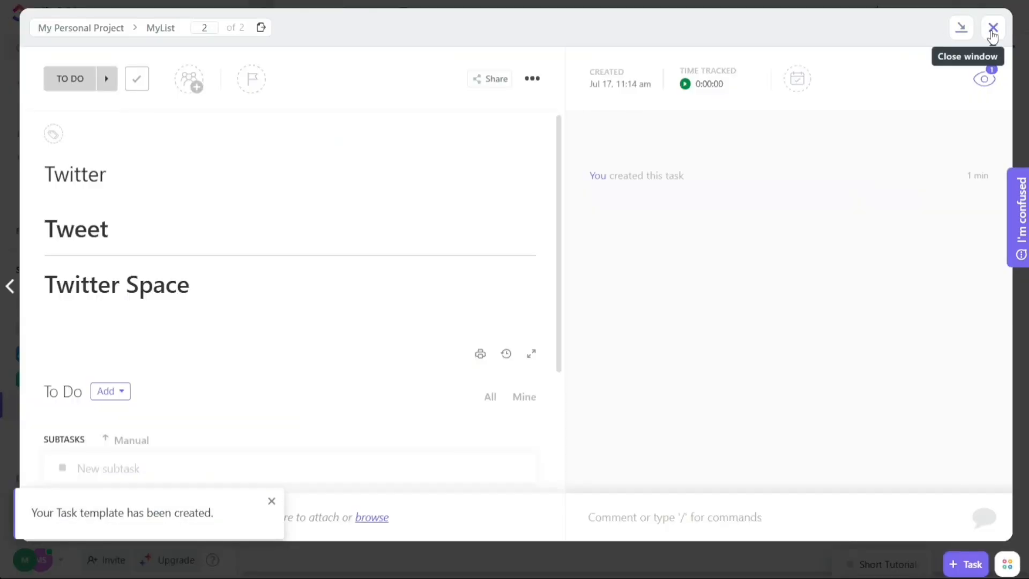
{"action": "left_click", "coordinate": [992, 28]}
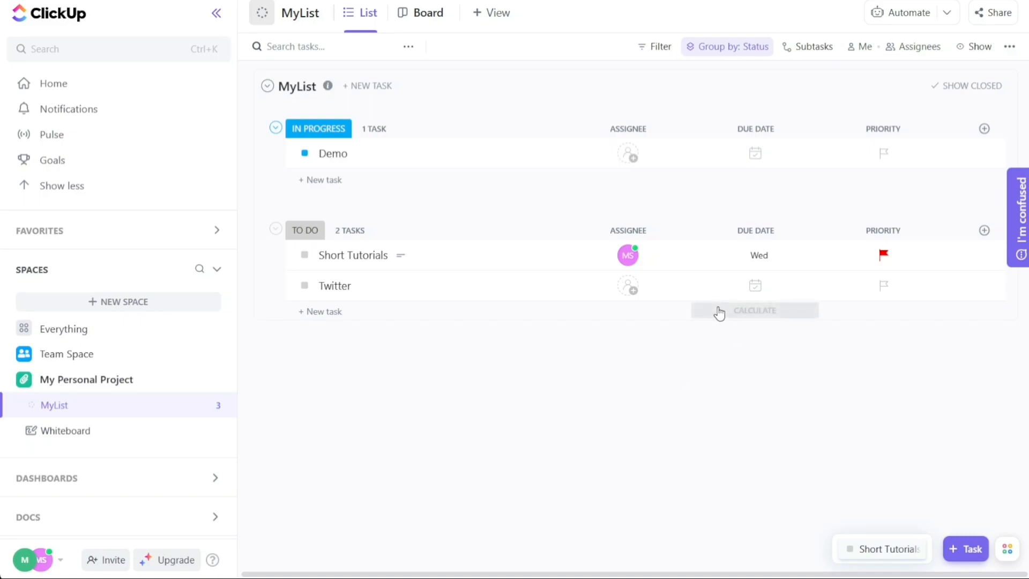
Create a MyList automation: when a task or subtask is created, apply the Demo template
{"action": "left_click", "coordinate": [911, 19]}
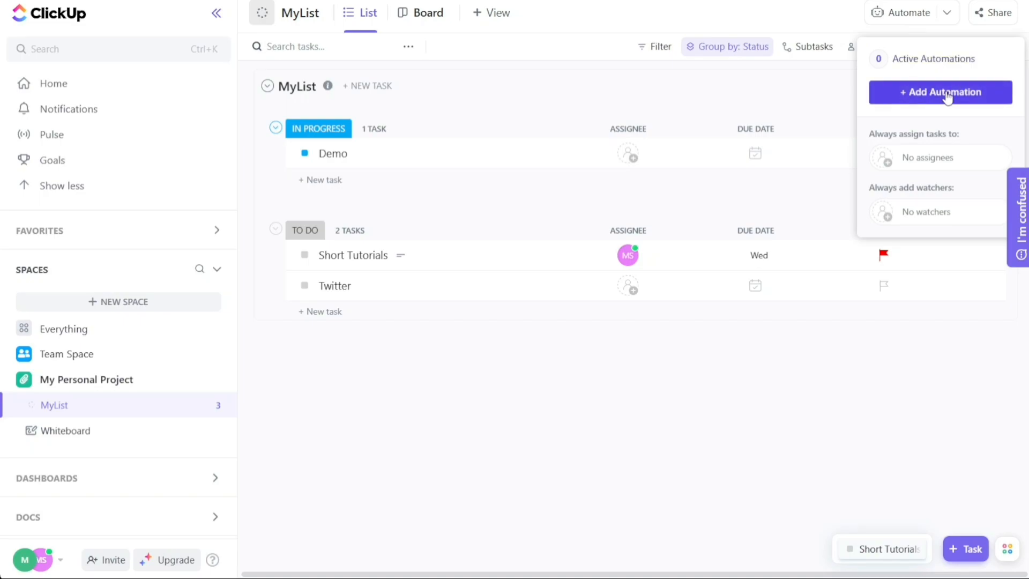
{"action": "left_click", "coordinate": [927, 96]}
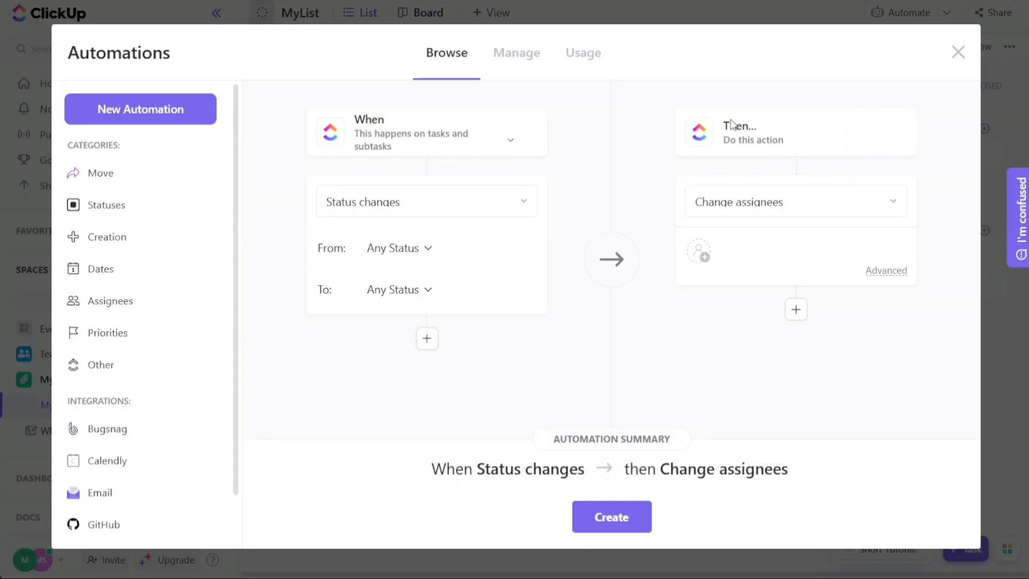
{"action": "left_click", "coordinate": [427, 199]}
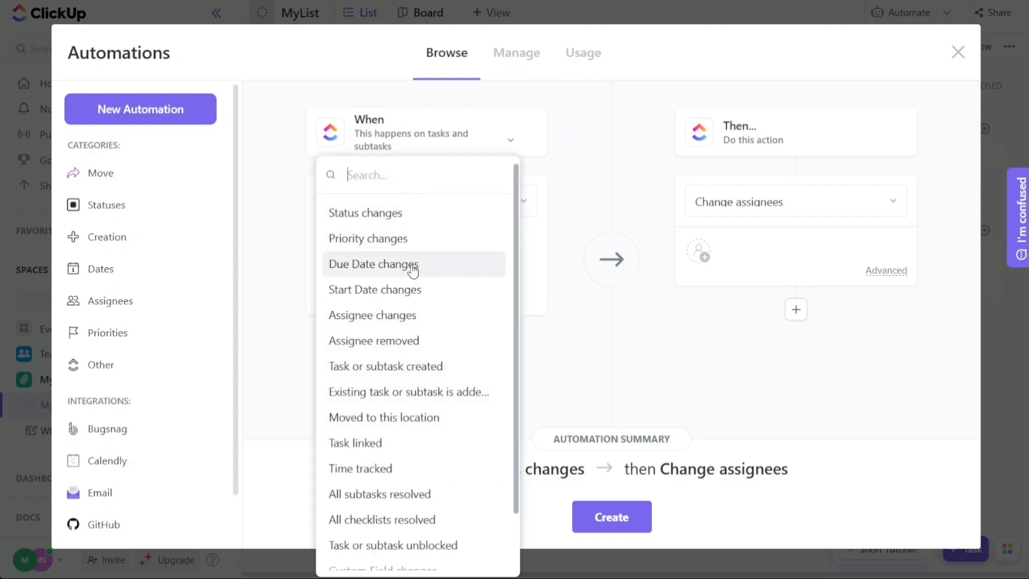
{"action": "left_click", "coordinate": [397, 365]}
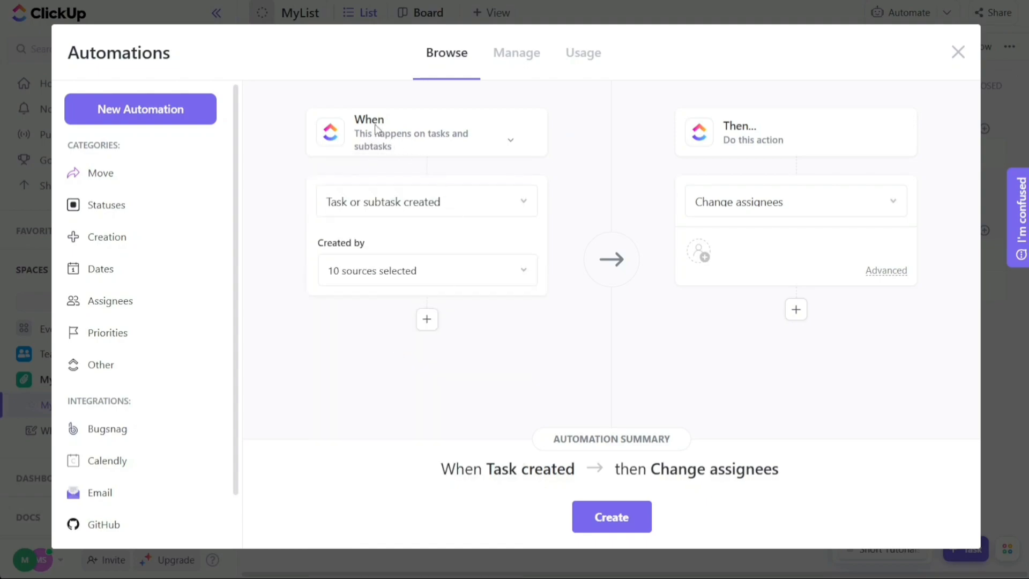
{"action": "left_click", "coordinate": [744, 209]}
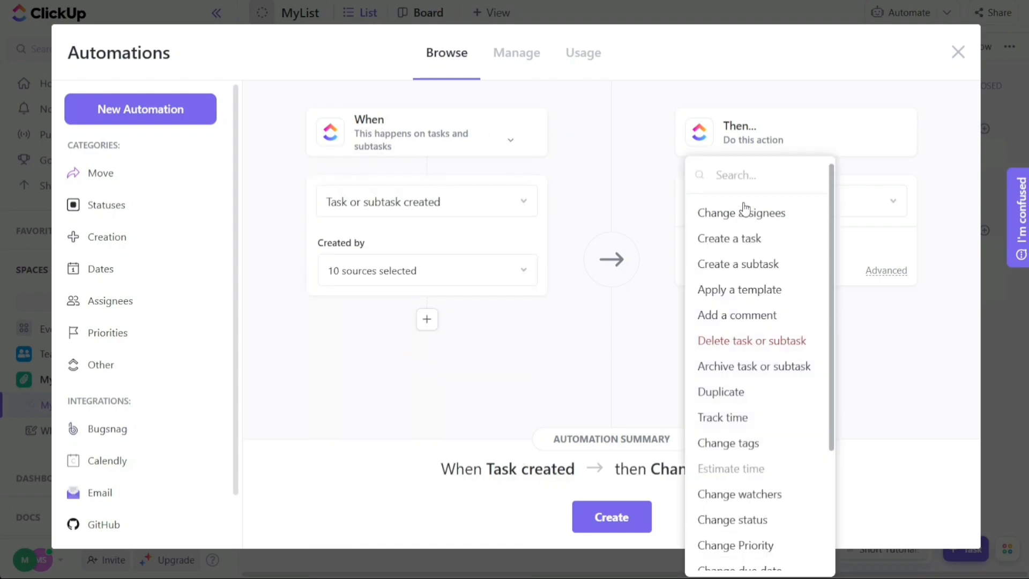
{"action": "left_click", "coordinate": [743, 290]}
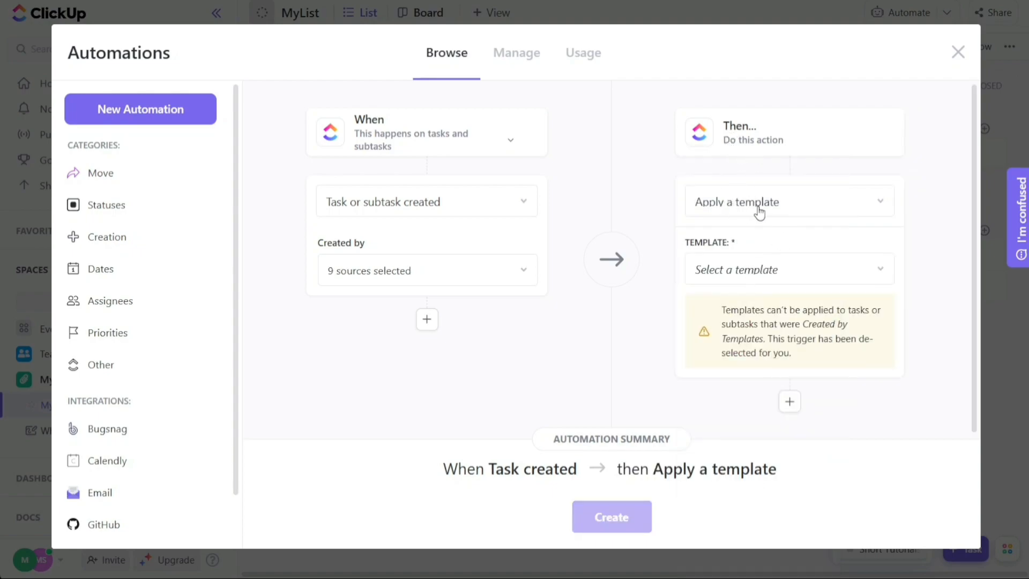
{"action": "left_click", "coordinate": [767, 275]}
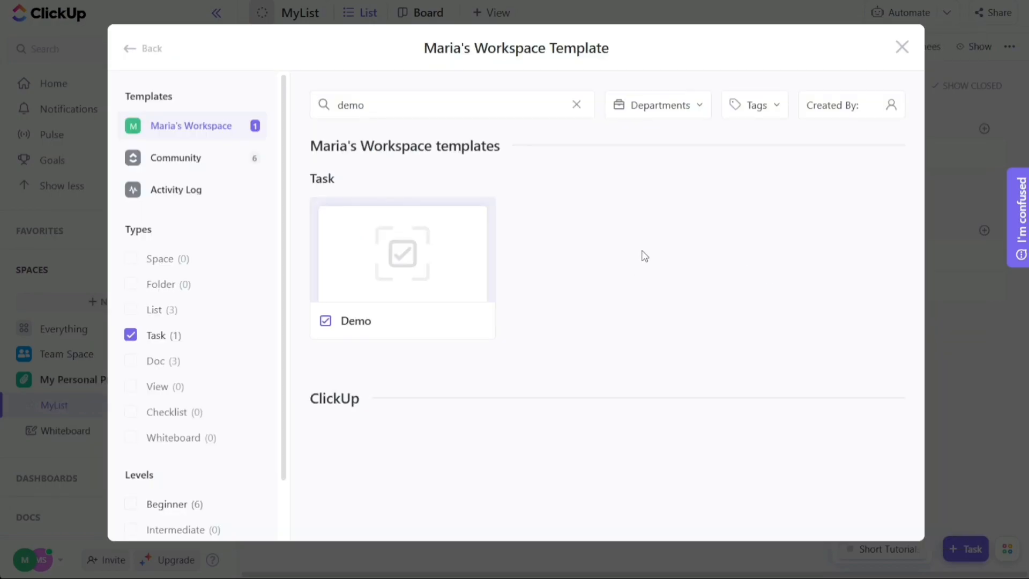
{"action": "left_click", "coordinate": [405, 256]}
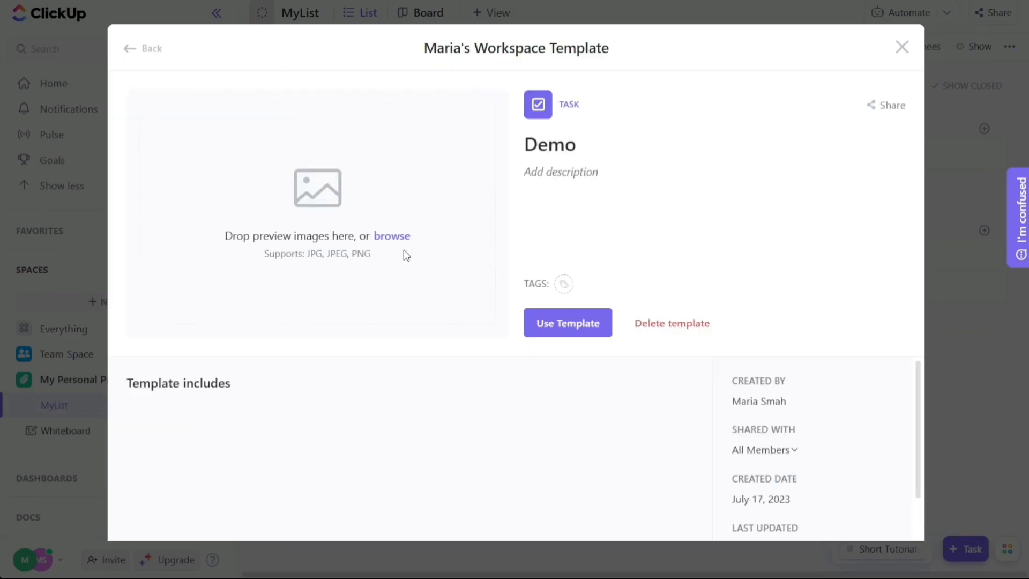
{"action": "left_click", "coordinate": [572, 324]}
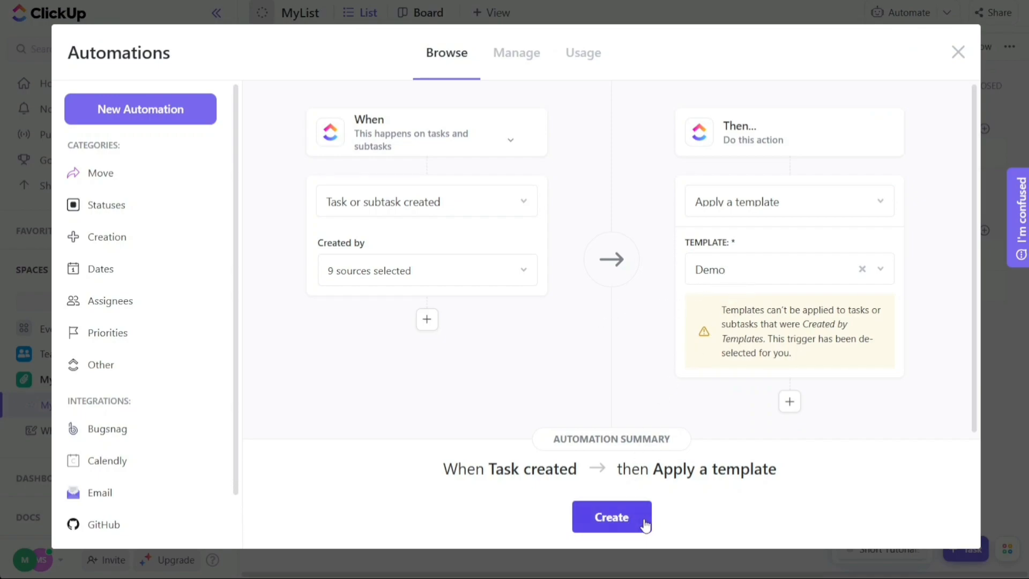
{"action": "left_click", "coordinate": [612, 516]}
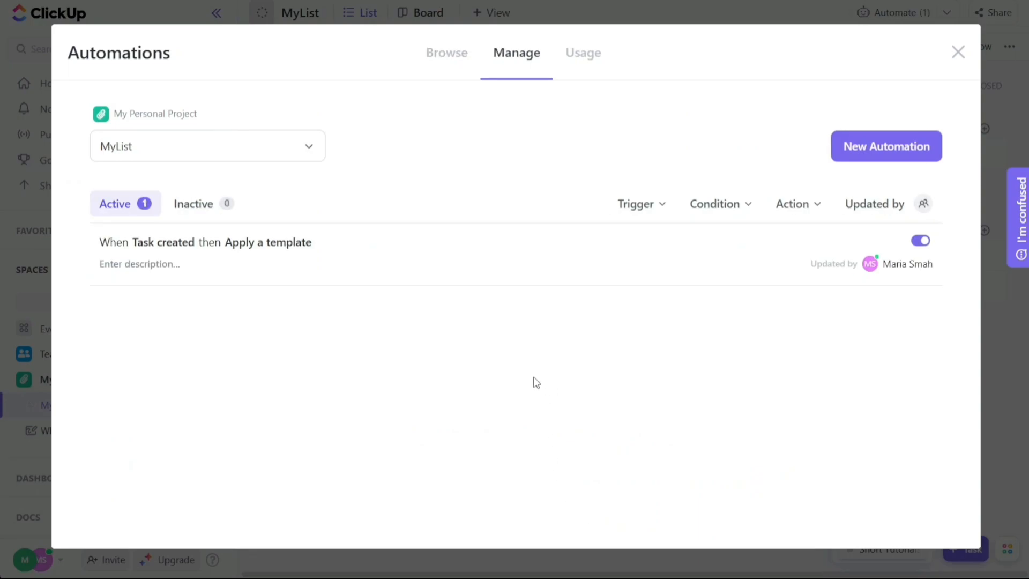
Close the Automations window and create a task named Test in MyList
{"action": "left_click", "coordinate": [959, 54]}
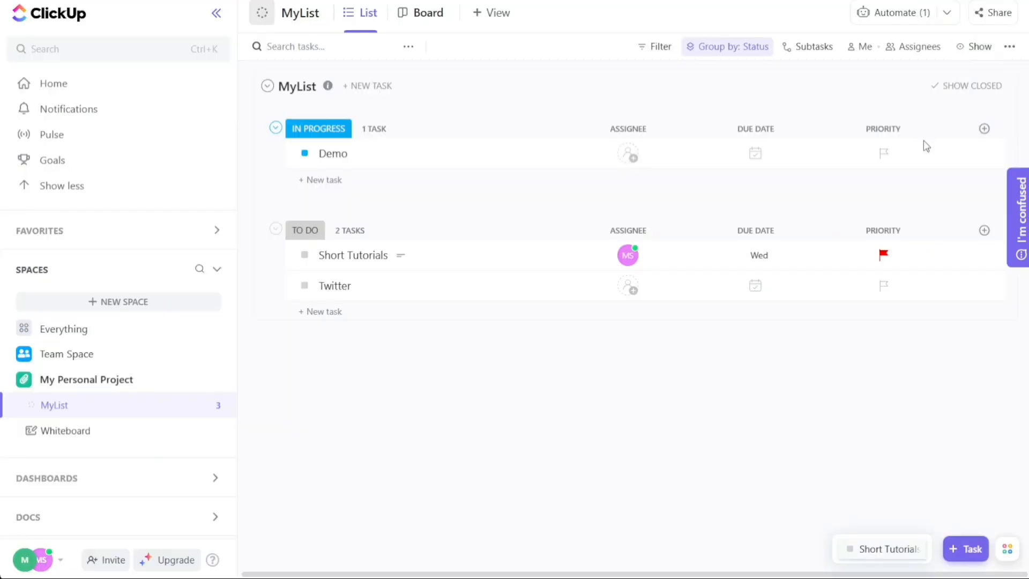
{"action": "left_click", "coordinate": [956, 554]}
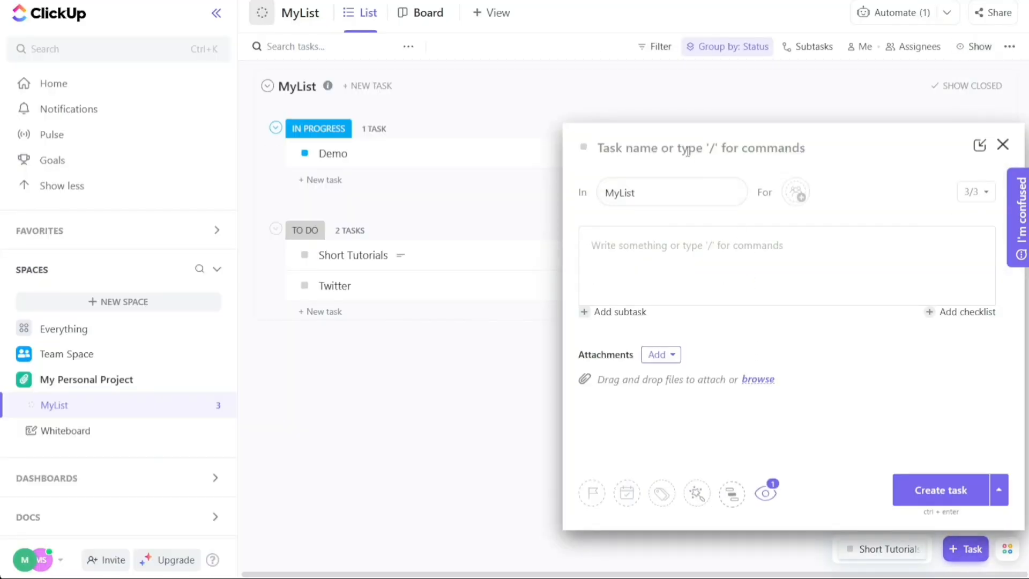
{"action": "type", "text": "Test"}
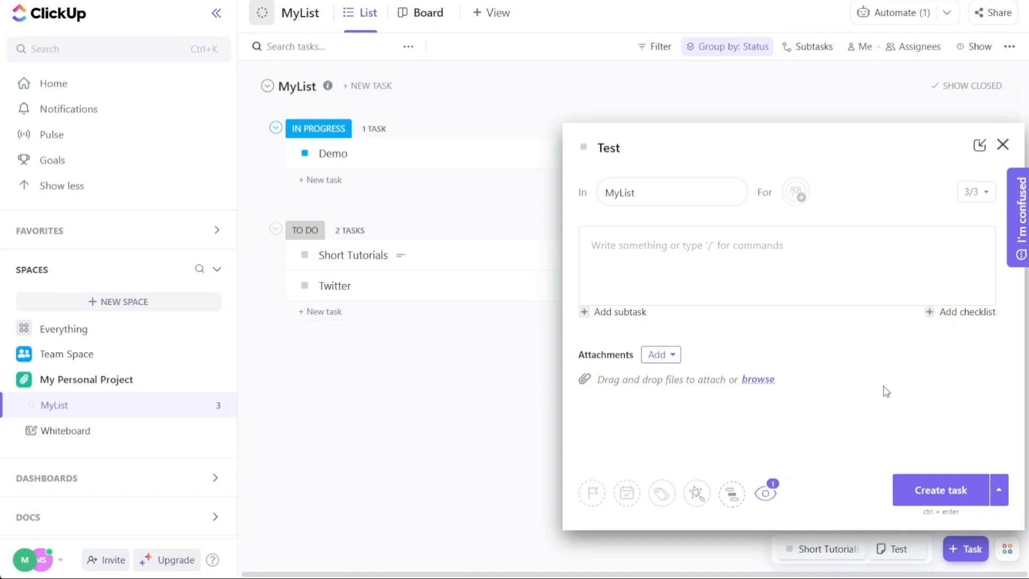
{"action": "left_click", "coordinate": [932, 483]}
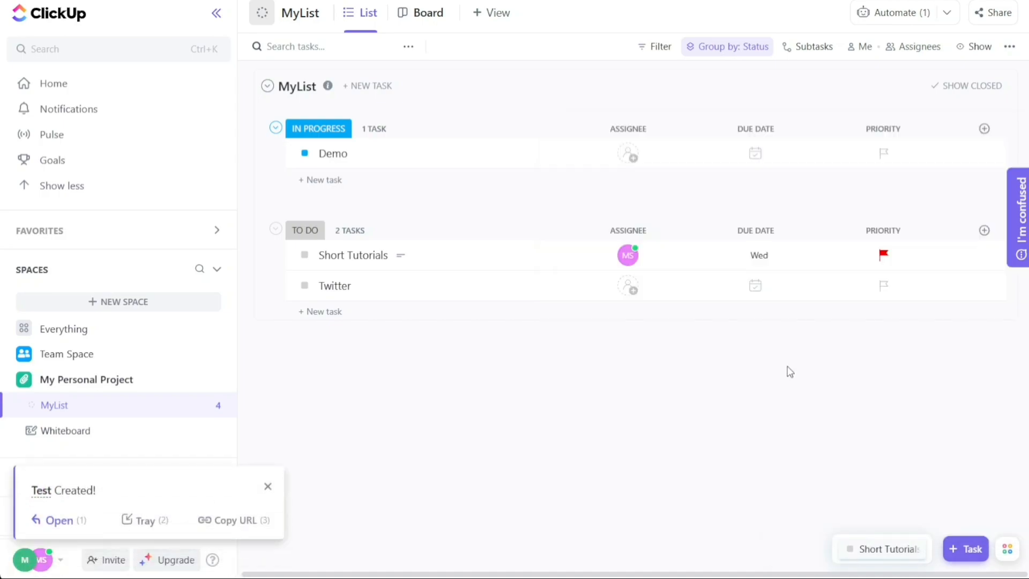
Open the Test task to confirm it received the Demo template's Tweet and Twitter Space content
{"action": "left_click", "coordinate": [448, 322]}
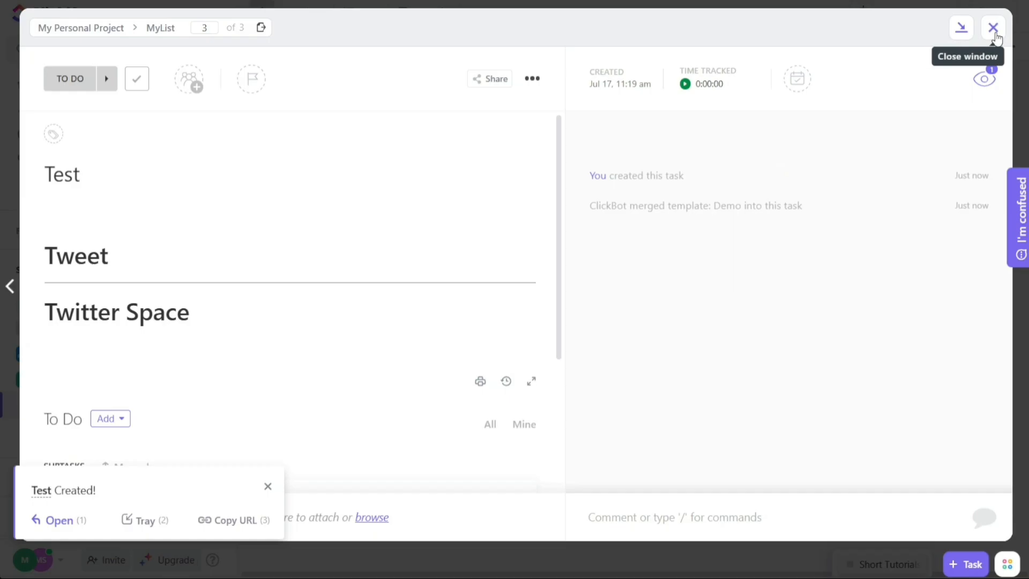
{"action": "left_click", "coordinate": [993, 27]}
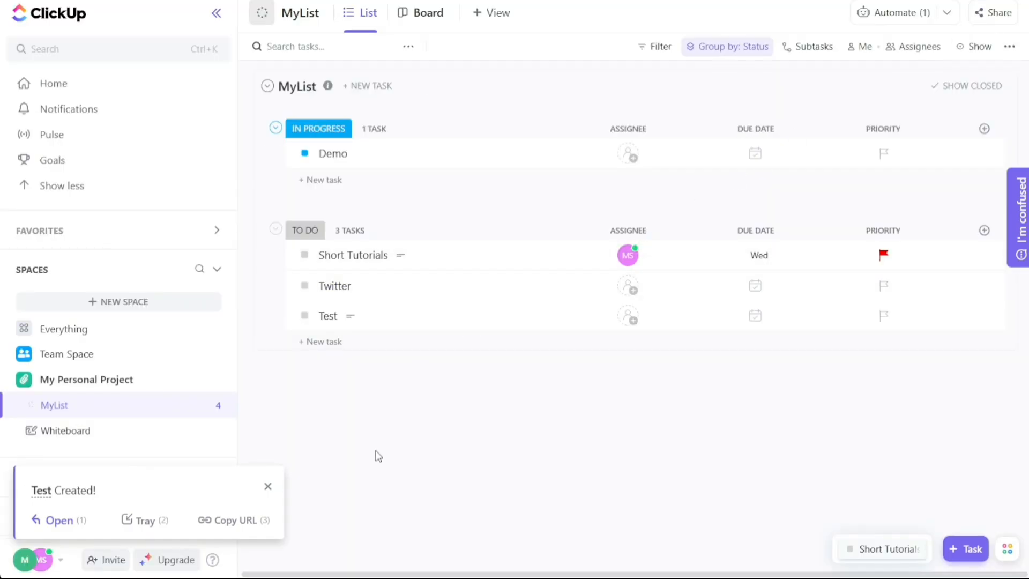
{"action": "left_click", "coordinate": [127, 235]}
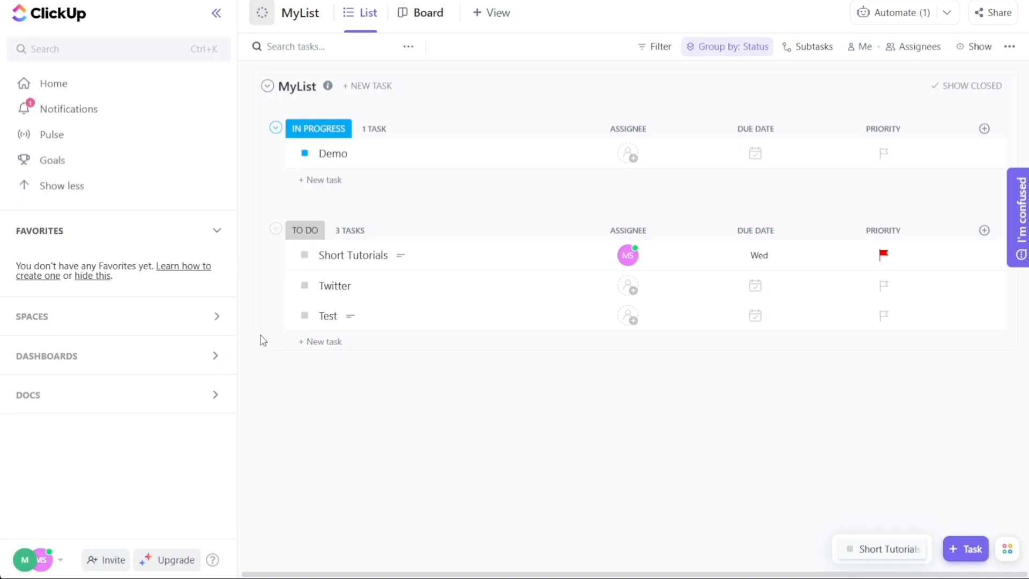
Collapse the sidebar's Spaces section and leave Favorites expanded
{"action": "left_click", "coordinate": [177, 329]}
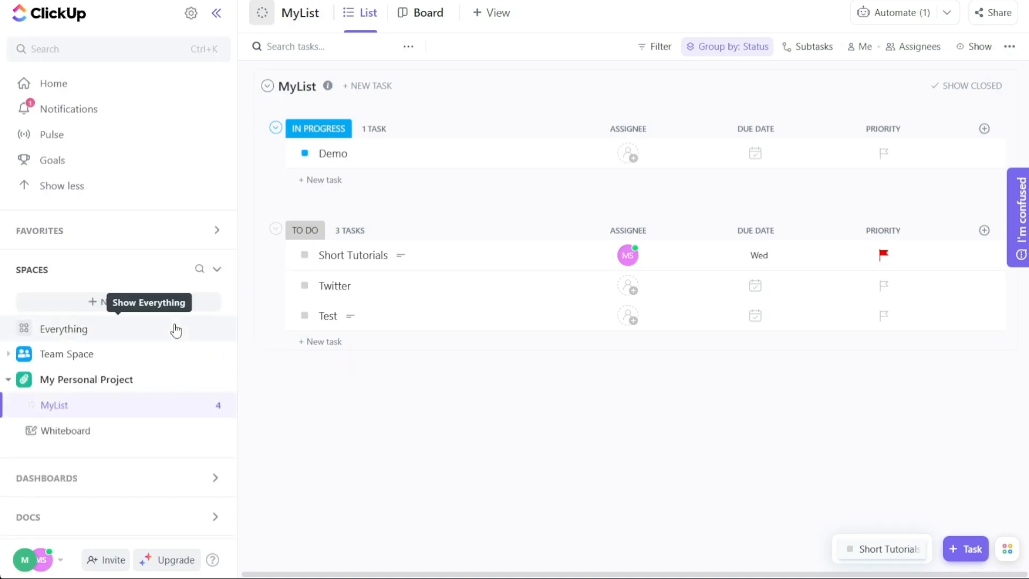
{"action": "left_click", "coordinate": [130, 227]}
{"action": "left_click", "coordinate": [130, 228]}
{"action": "left_click", "coordinate": [131, 229]}
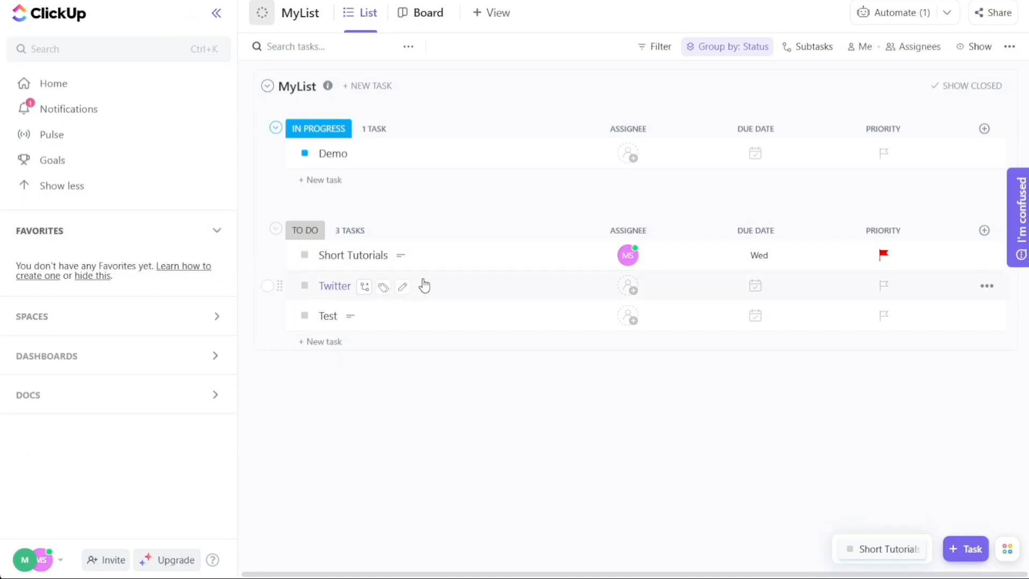
Reopen and close the minimized Short Tutorials task, then expand the sidebar's Docs section
{"action": "left_click", "coordinate": [863, 549]}
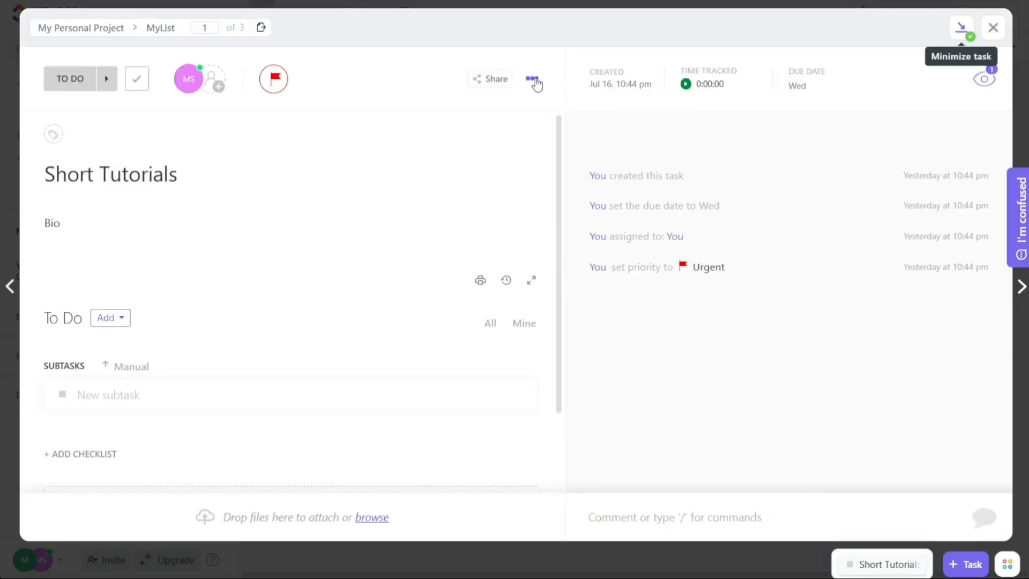
{"action": "left_click", "coordinate": [535, 80]}
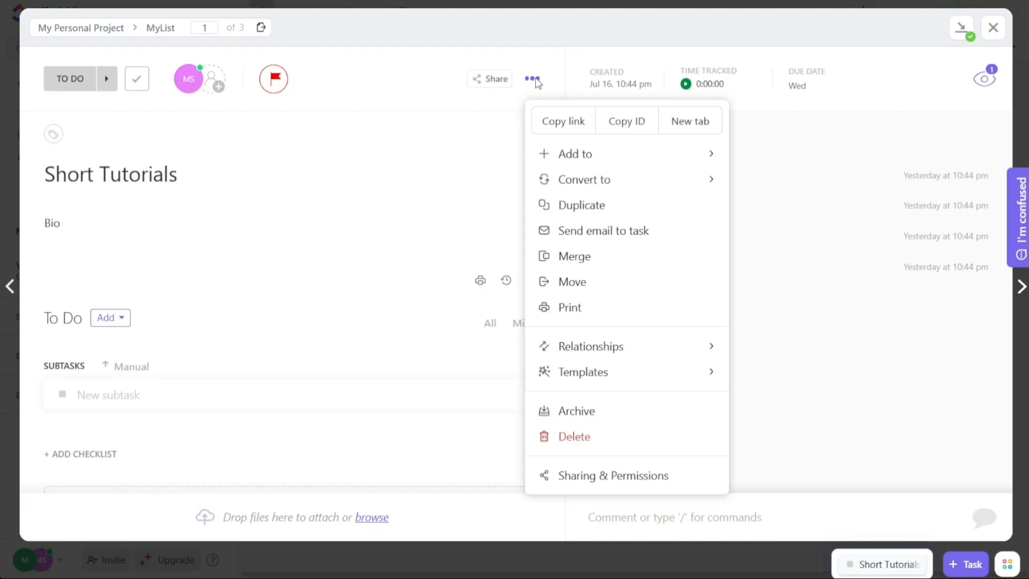
{"action": "left_click", "coordinate": [995, 33]}
{"action": "left_click", "coordinate": [995, 33]}
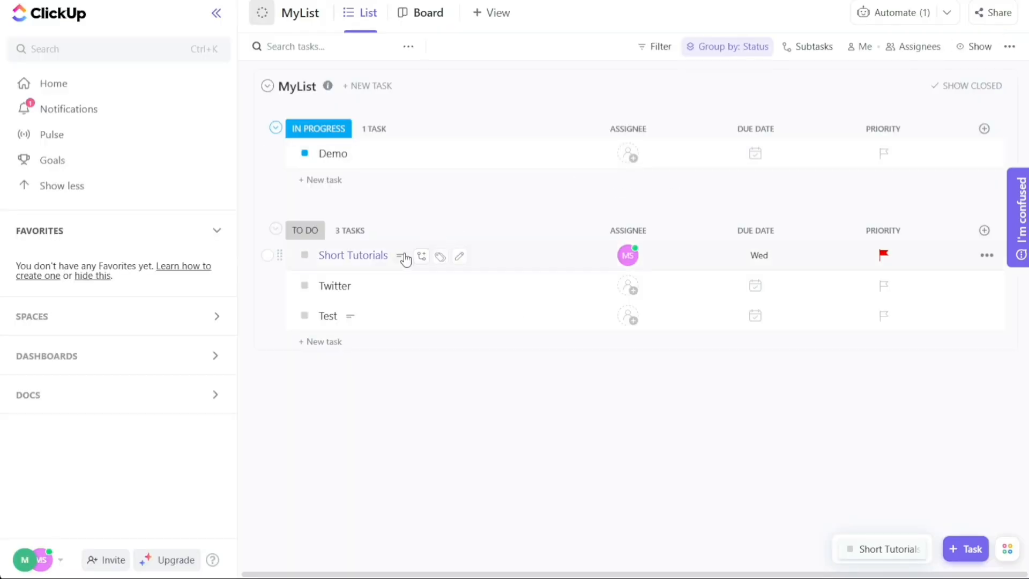
{"action": "left_click", "coordinate": [95, 390]}
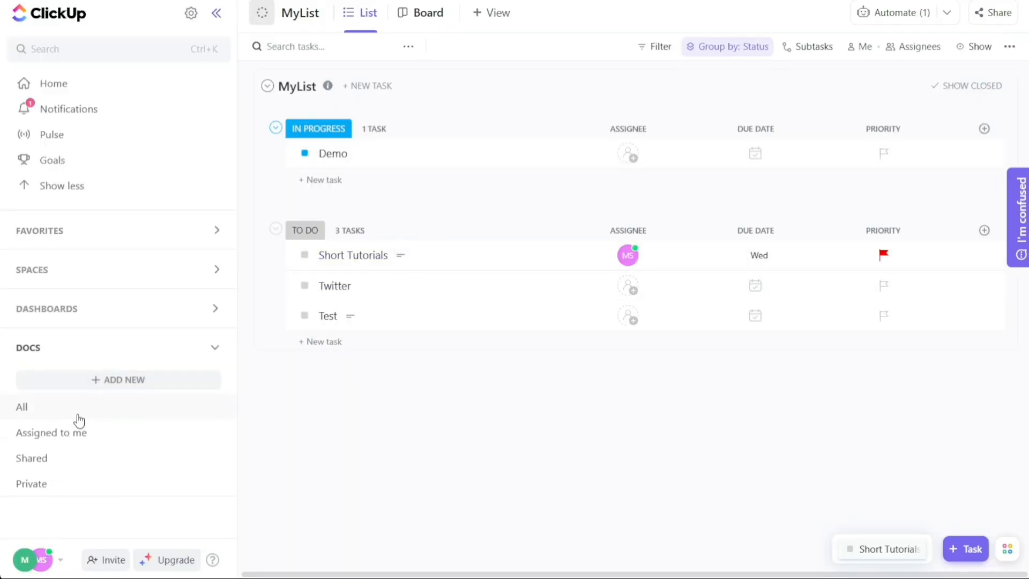
Favorite the Demo and Project Notes docs from the all-docs list and show Favorites
{"action": "left_click", "coordinate": [79, 415]}
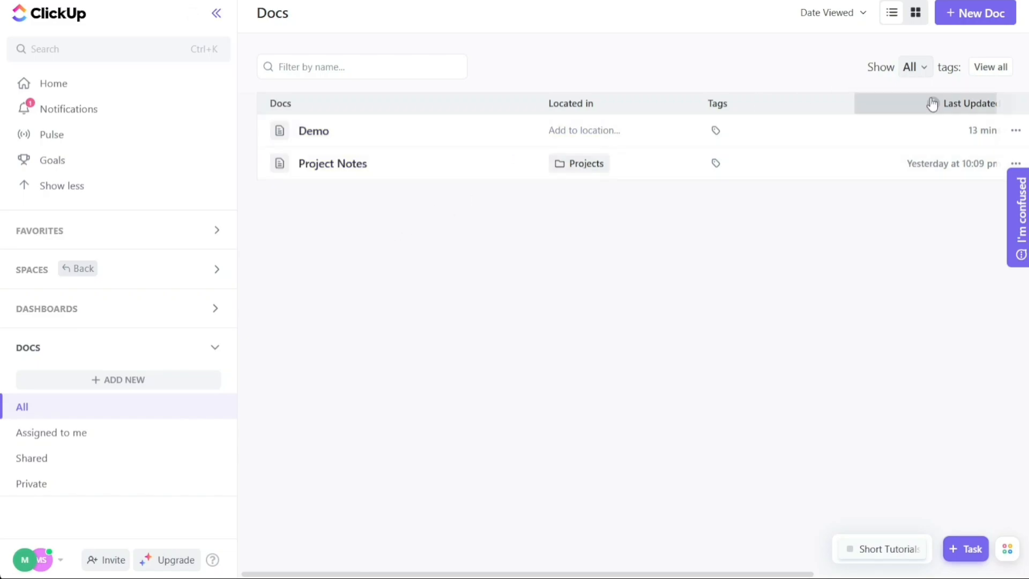
{"action": "left_click", "coordinate": [1015, 132]}
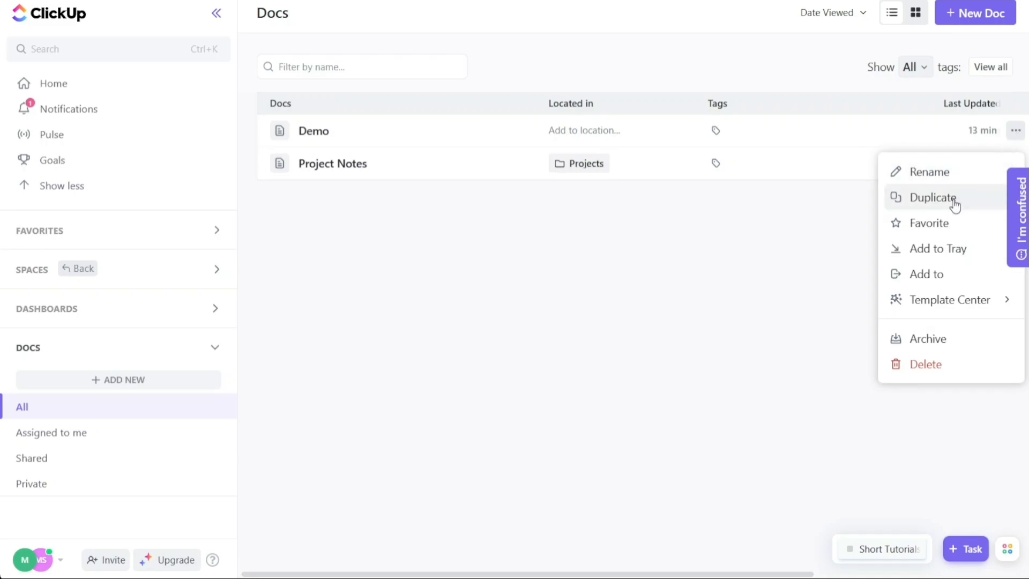
{"action": "left_click", "coordinate": [935, 223]}
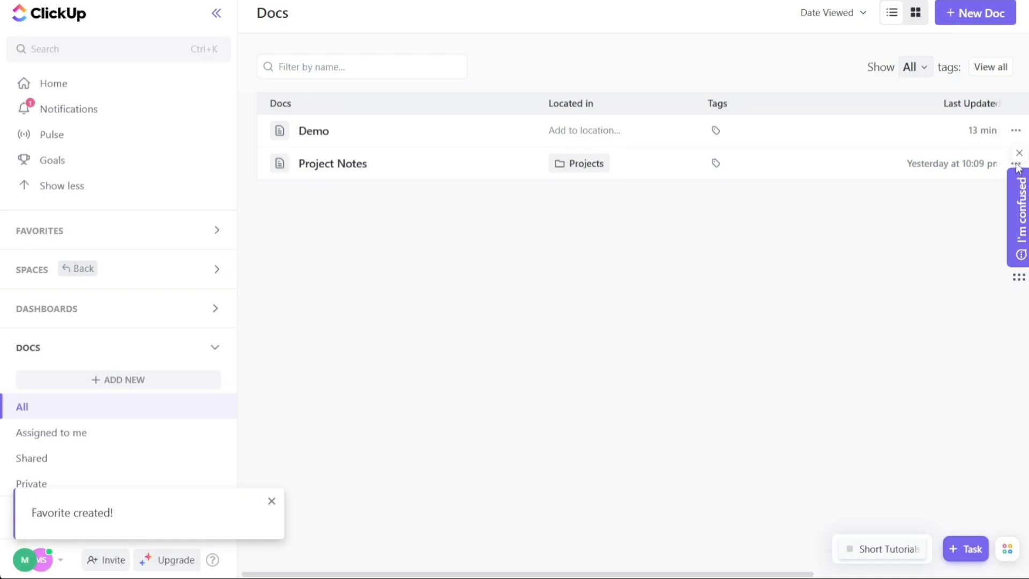
{"action": "left_click", "coordinate": [1020, 154]}
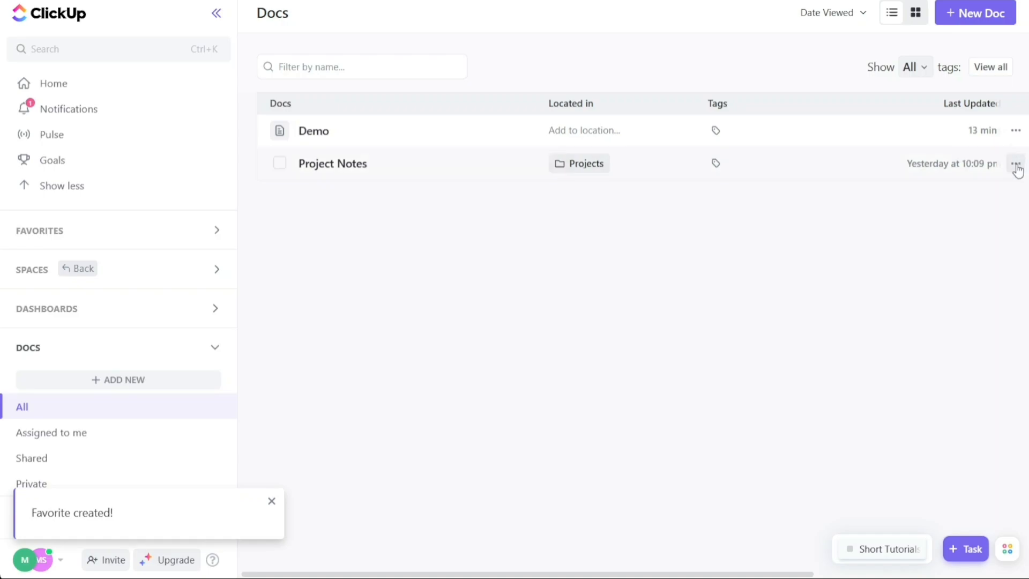
{"action": "left_click", "coordinate": [1016, 164]}
{"action": "left_click", "coordinate": [958, 259]}
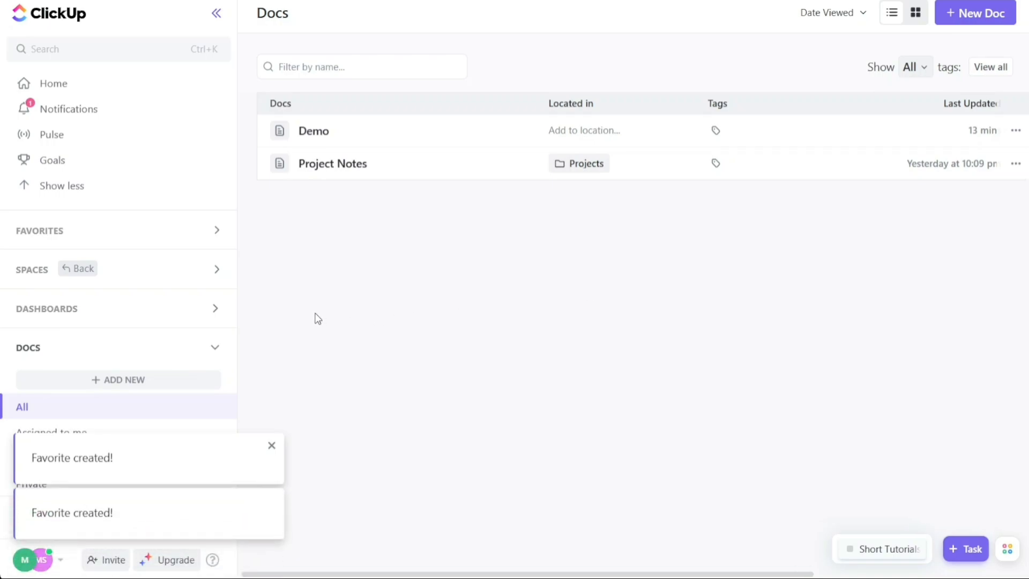
{"action": "left_click", "coordinate": [168, 246]}
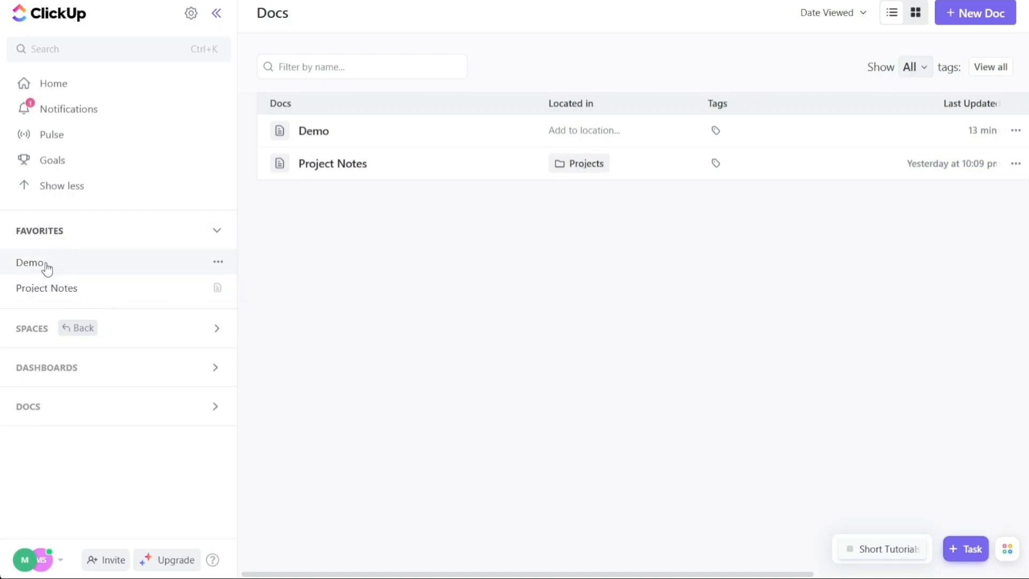
Pin favorites to the top bar with Project Notes before Demo, then view Everything
{"action": "left_click_drag", "start_coordinate": [67, 268], "coordinate": [101, 271]}
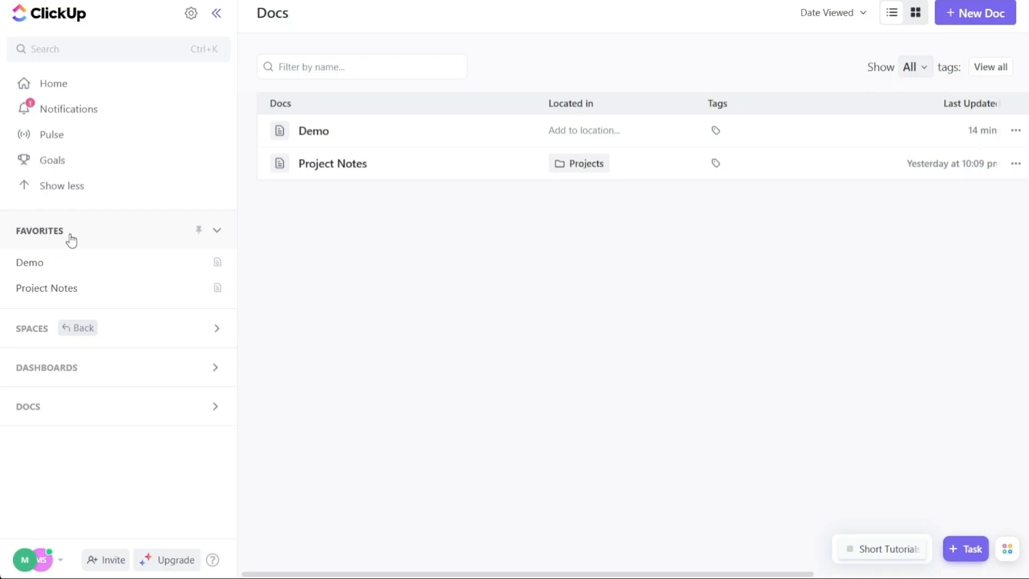
{"action": "left_click", "coordinate": [199, 231]}
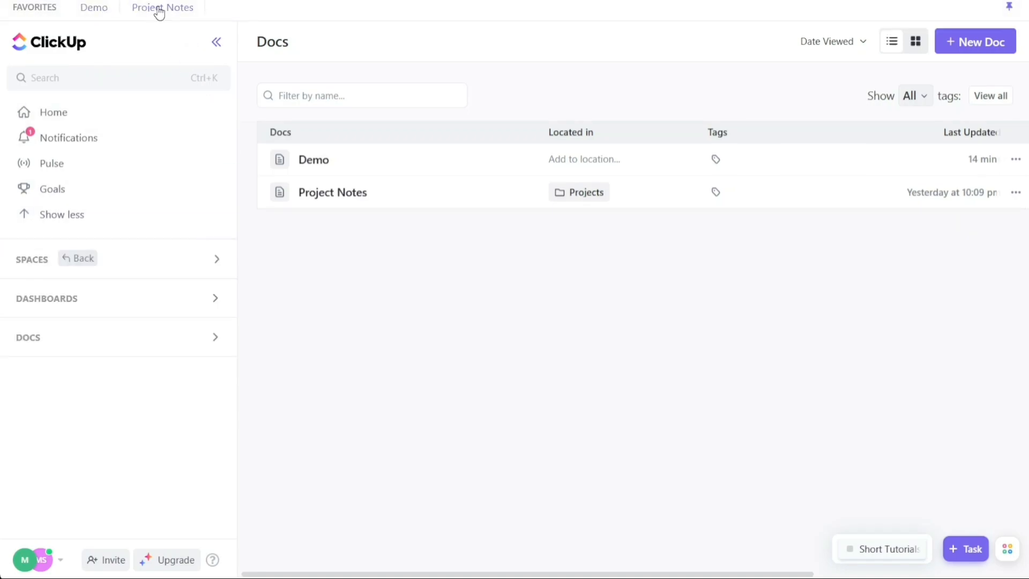
{"action": "left_click_drag", "start_coordinate": [179, 9], "coordinate": [118, 8]}
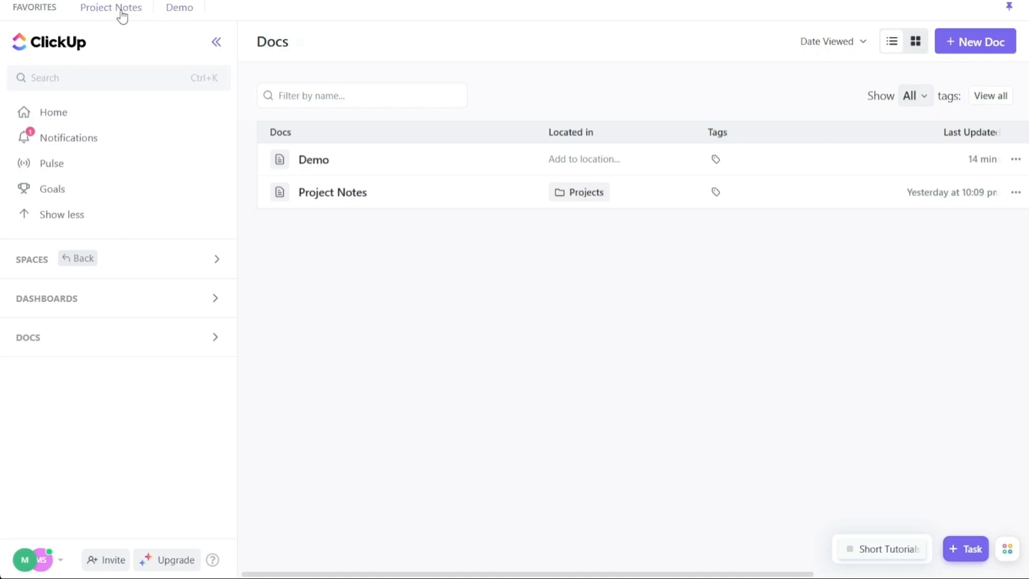
{"action": "left_click", "coordinate": [121, 10]}
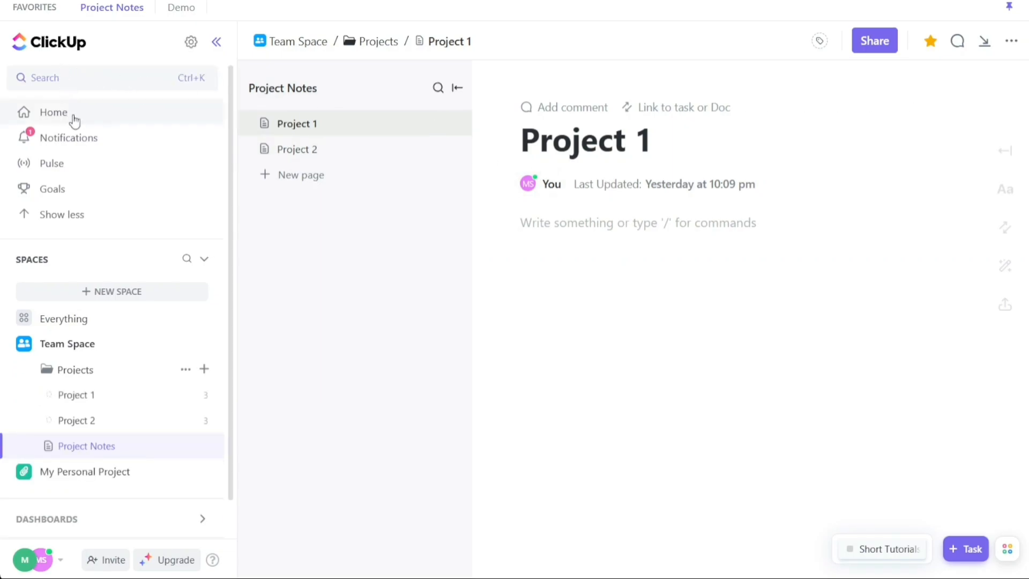
{"action": "left_click", "coordinate": [109, 329]}
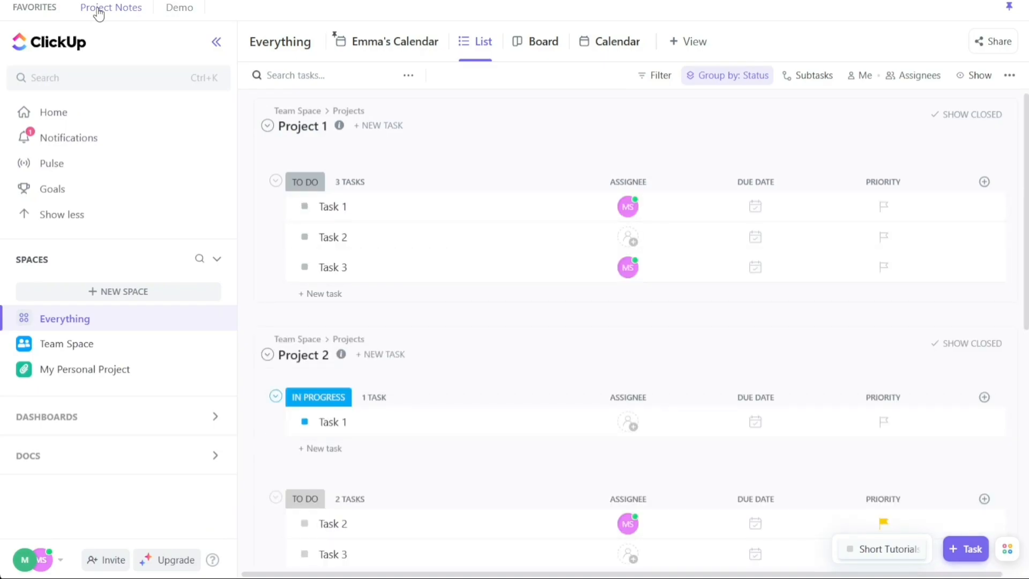
Rename the Project Notes favorite to emojis only, then open the Project 2 page
{"action": "left_click", "coordinate": [119, 13]}
{"action": "right_click", "coordinate": [118, 13]}
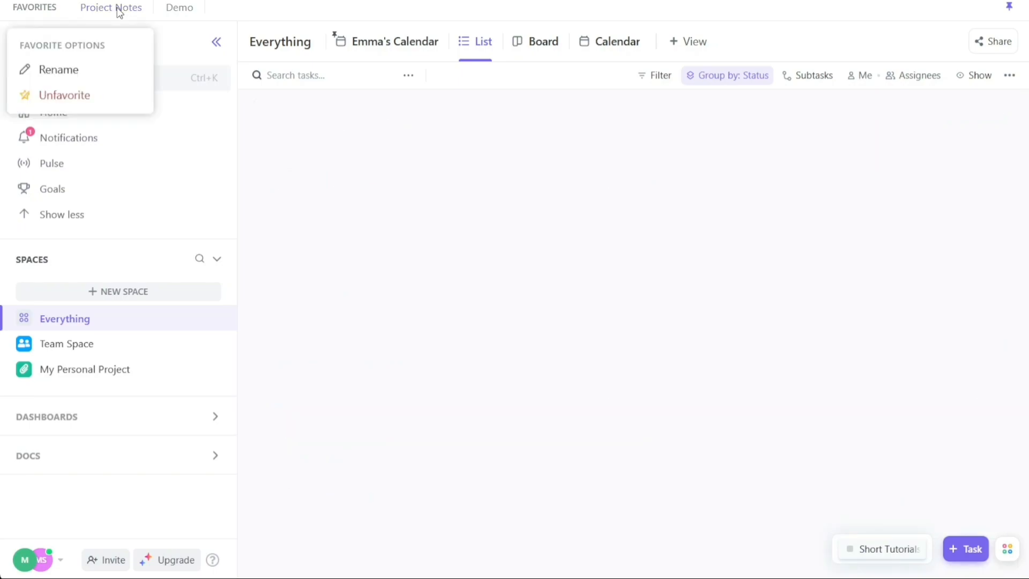
{"action": "left_click", "coordinate": [67, 74]}
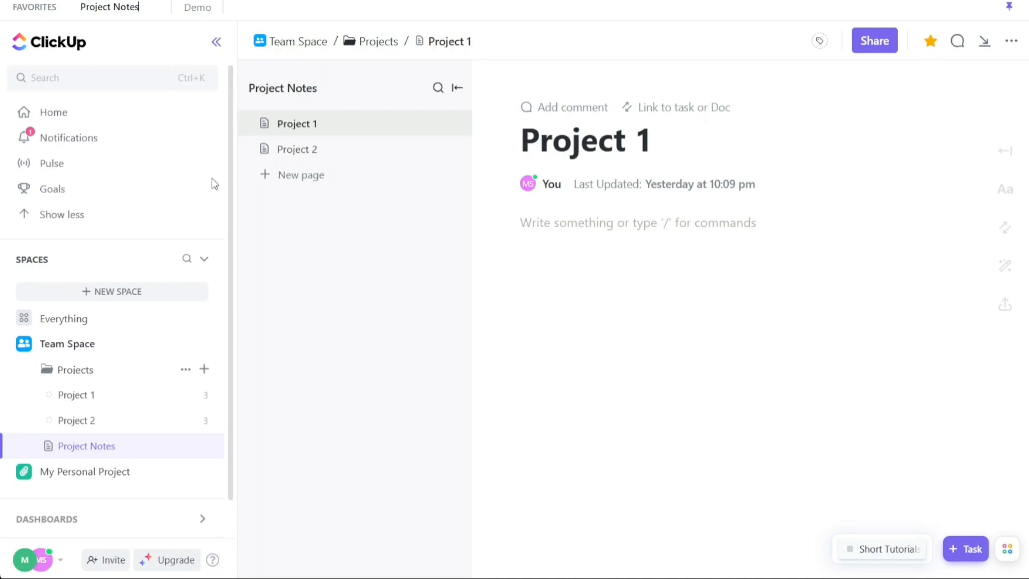
{"action": "type", "text": "😍"}
{"action": "type", "text": "👍"}
{"action": "left_click_drag", "start_coordinate": [135, 7], "coordinate": [76, 8]}
{"action": "key", "text": "BackSpace"}
{"action": "key", "text": "Return"}
{"action": "left_click", "coordinate": [297, 149]}
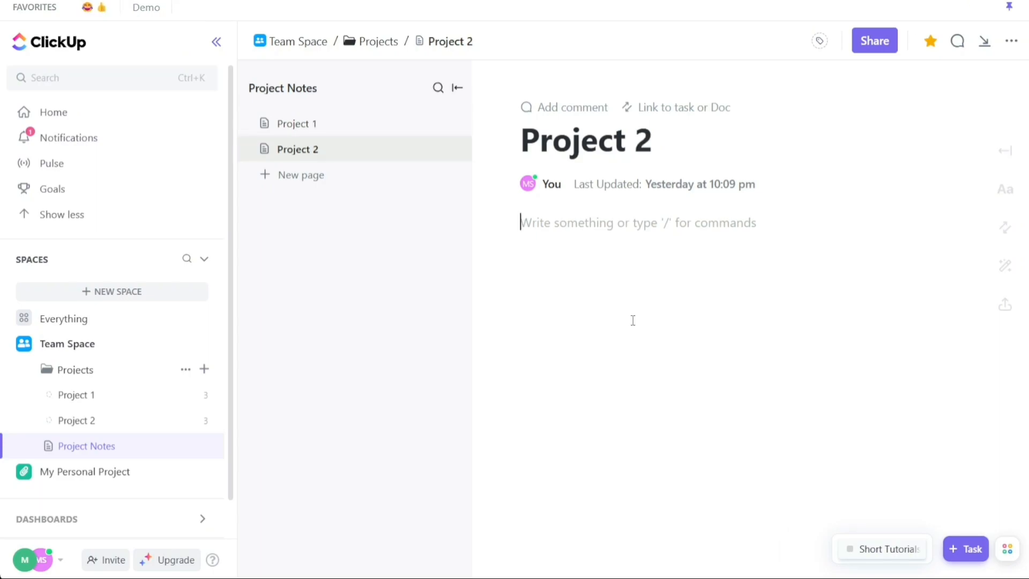
{"action": "left_click", "coordinate": [60, 563]}
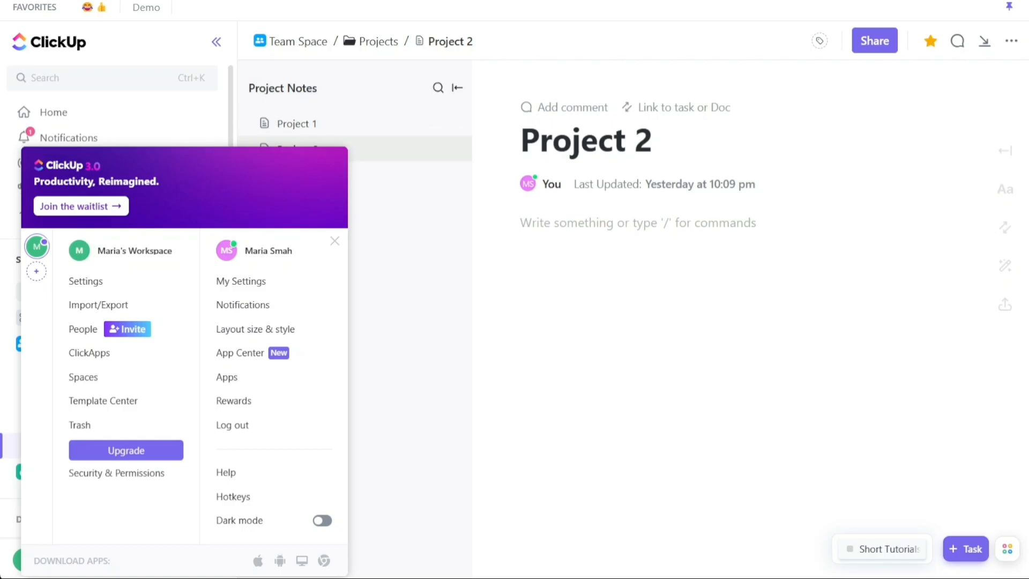
Enable the AI ClickApp in the workspace ClickApps settings and return to Project 2
{"action": "left_click", "coordinate": [89, 352]}
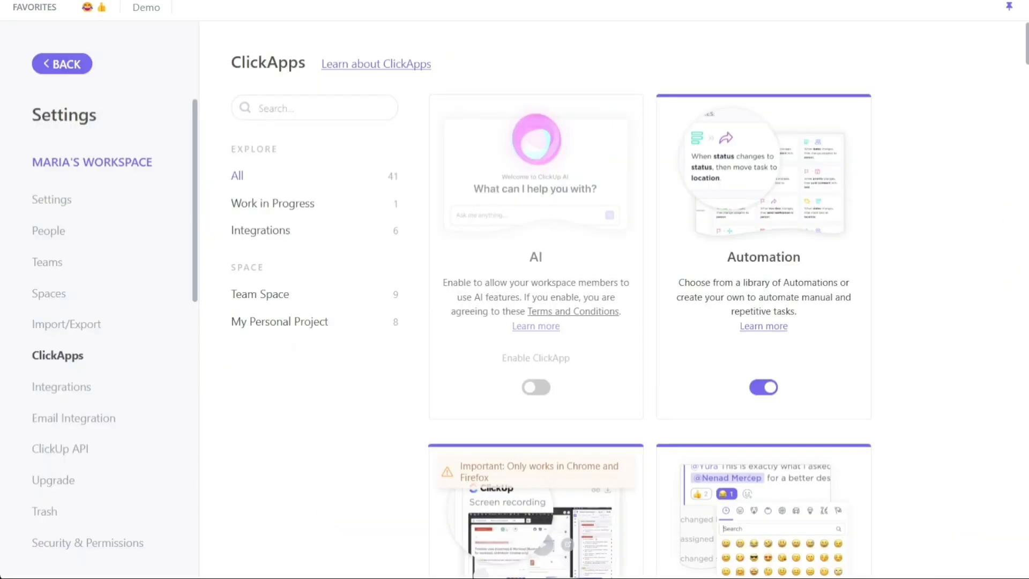
{"action": "left_click", "coordinate": [536, 387]}
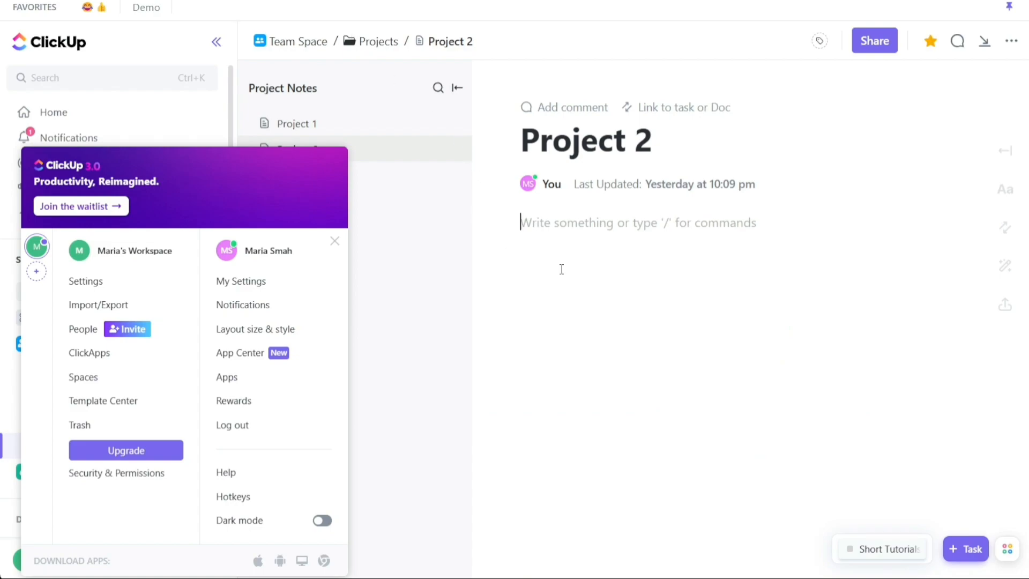
{"action": "left_click", "coordinate": [562, 269]}
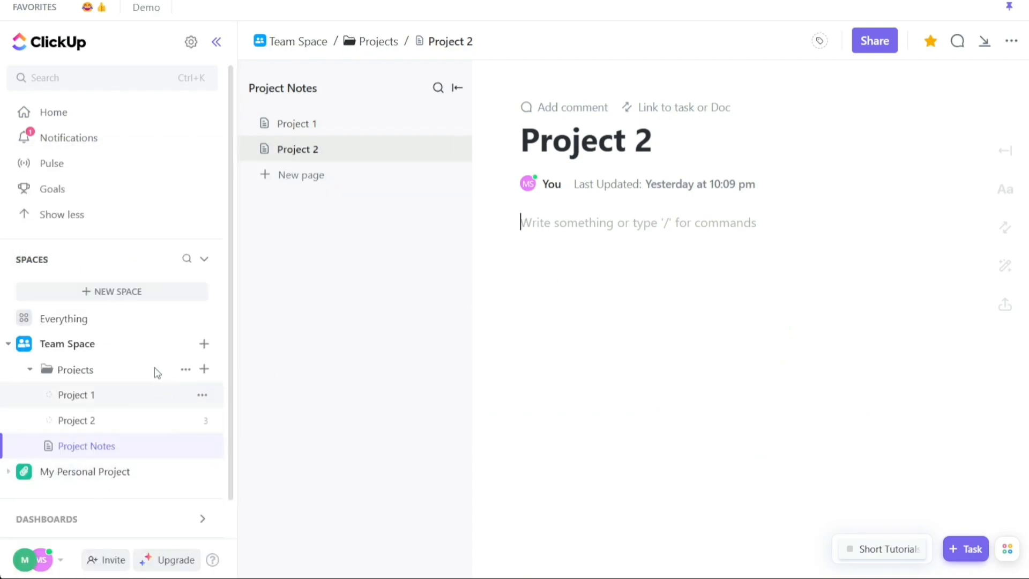
Open the All docs list from the sidebar and create a new doc
{"action": "left_click", "coordinate": [205, 260]}
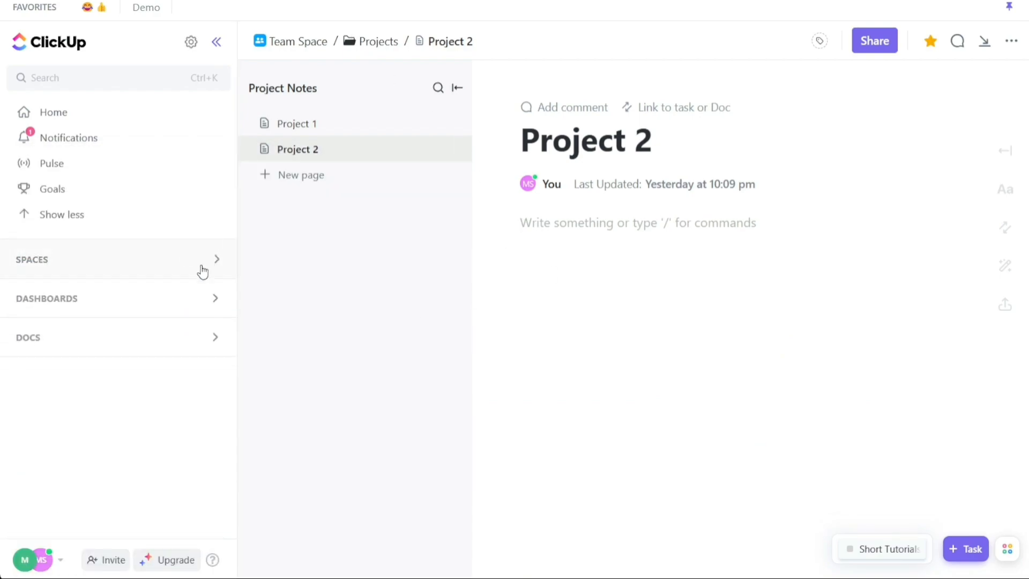
{"action": "left_click", "coordinate": [184, 349]}
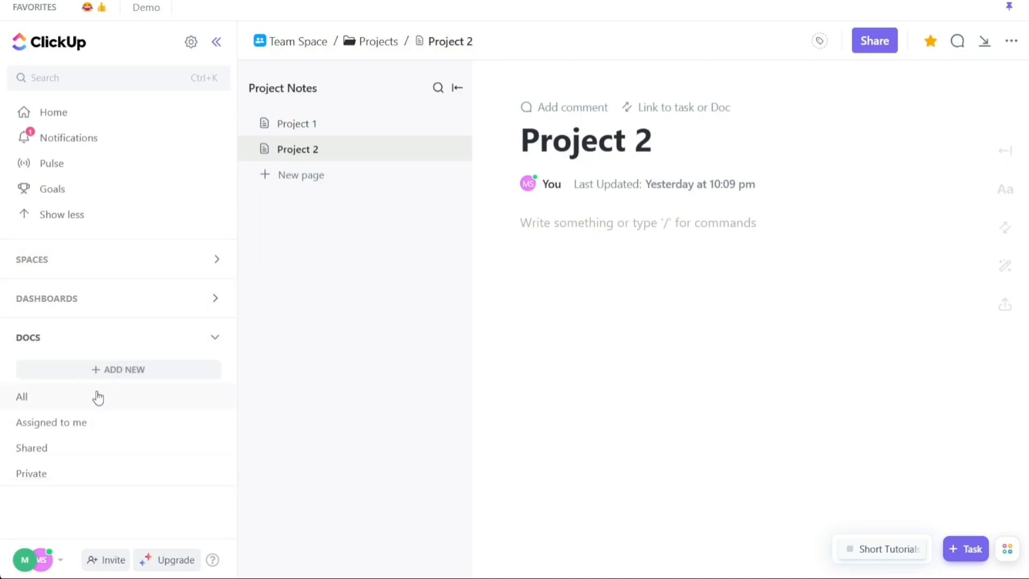
{"action": "left_click", "coordinate": [97, 397]}
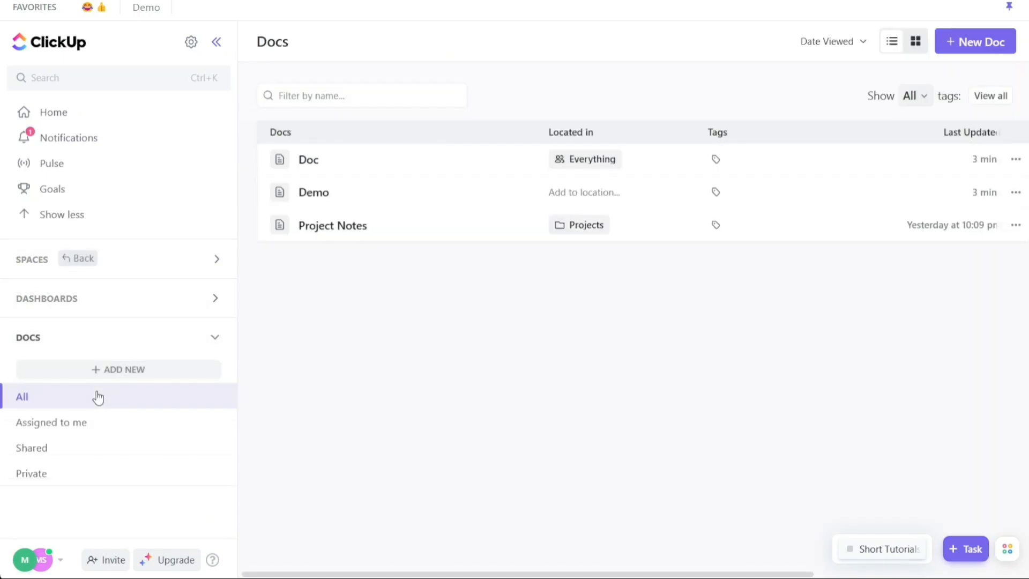
{"action": "left_click", "coordinate": [969, 53]}
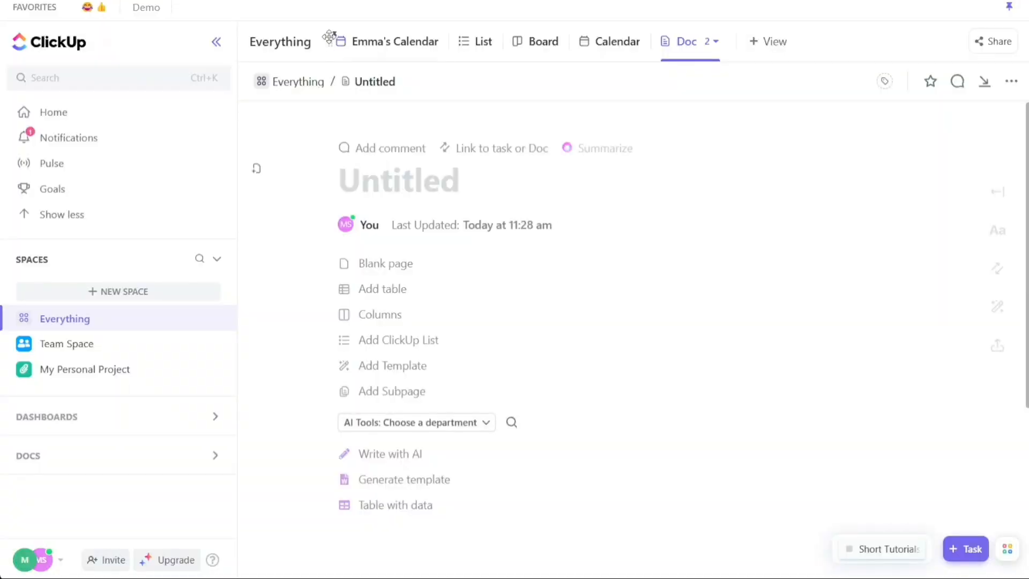
{"action": "scroll", "coordinate": [643, 375], "scroll_direction": "down", "scroll_amount": 3}
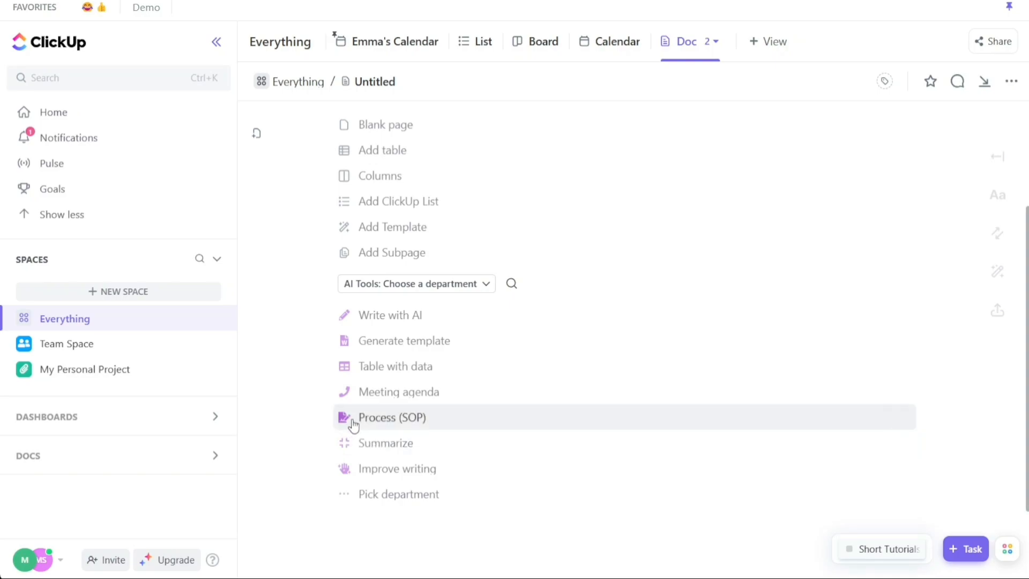
Generate a Write with AI story about Chaucer stung by a beehive from pasted talking points, then regenerate it
{"action": "left_click", "coordinate": [403, 320]}
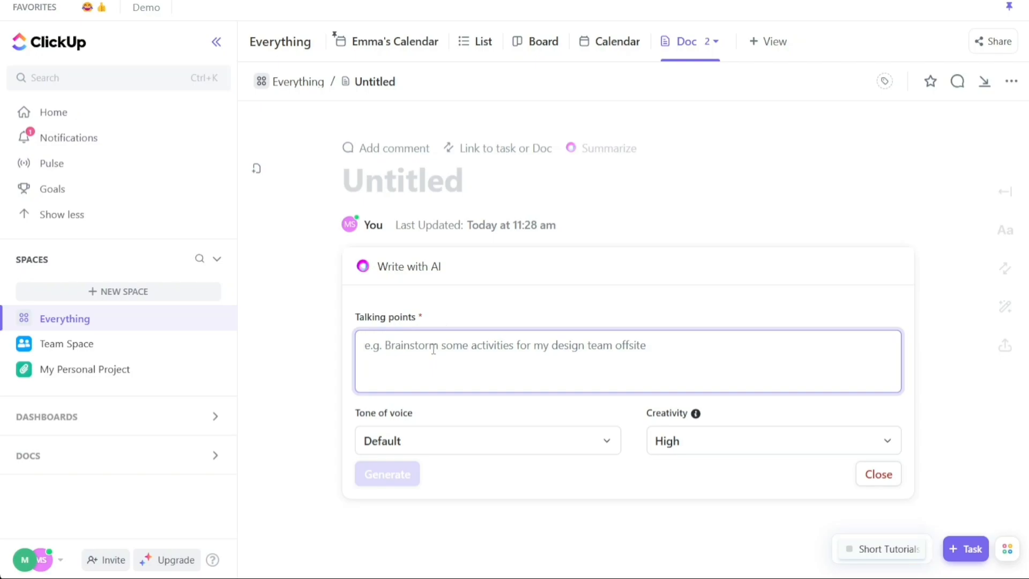
{"action": "type", "text": "A border collie named Chaucer is scouring his backyard, searching for his owner Samantha, who has gone missing. It's a brisk Autumn day in Ohio, with the leaves changing color. Chaucer believes he spots Samantha behind a stump, but it turns out to be a beehive, and he gets stung."}
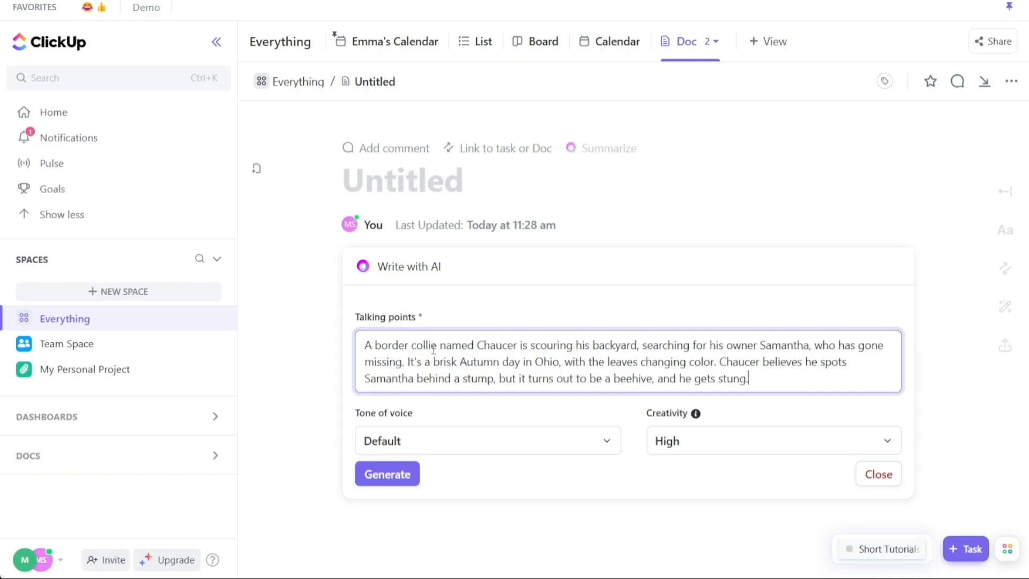
{"action": "left_click", "coordinate": [386, 475]}
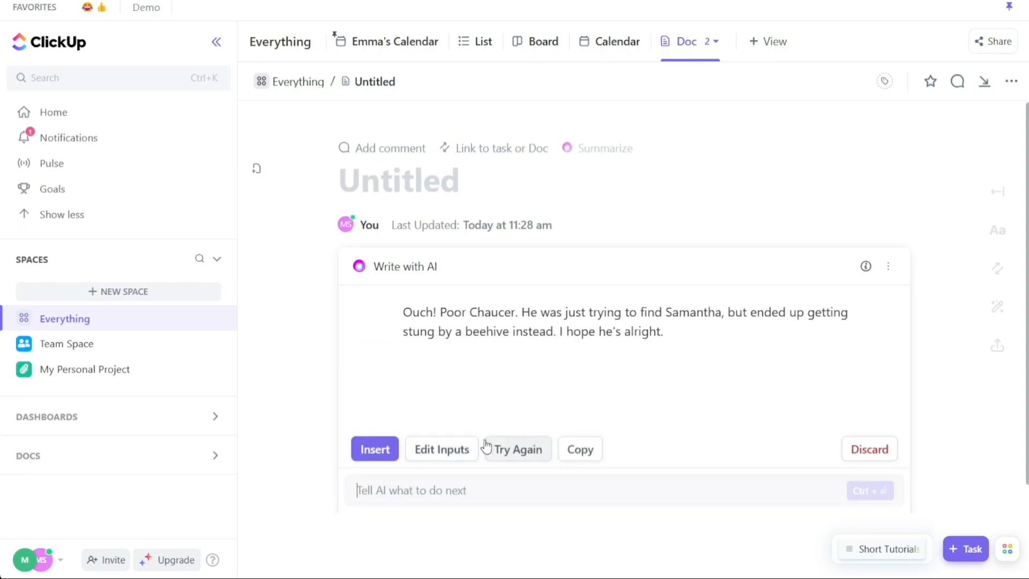
{"action": "left_click", "coordinate": [518, 451]}
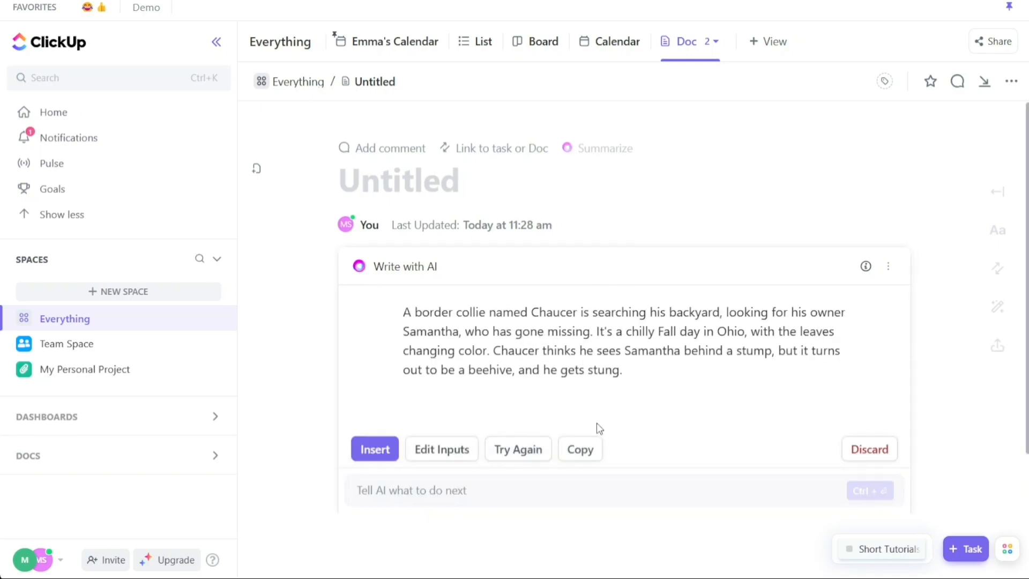
Insert the generated story and add a second paragraph written by AI's continue-writing
{"action": "left_click", "coordinate": [381, 453]}
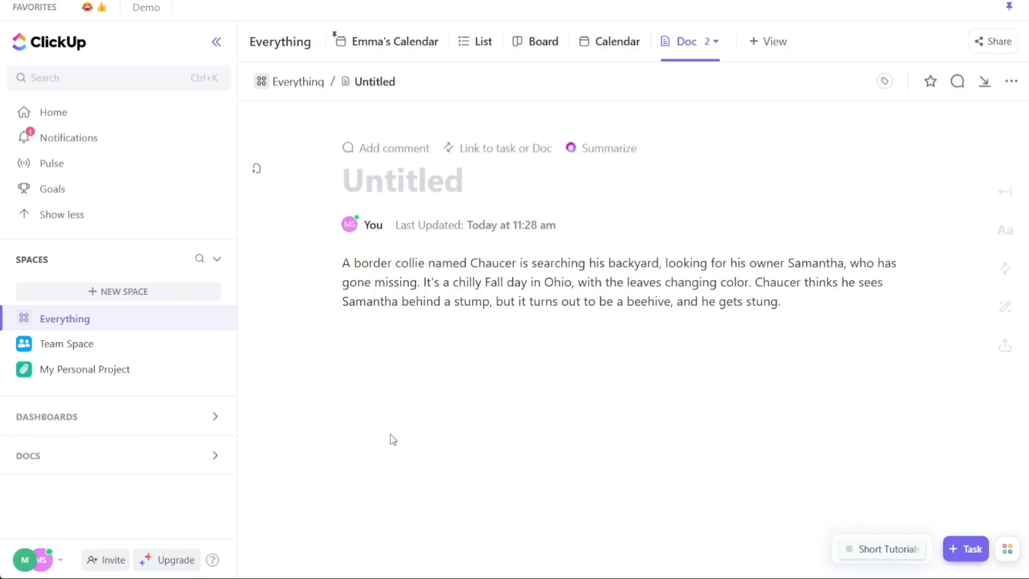
{"action": "key", "text": "Return"}
{"action": "type", "text": "/"}
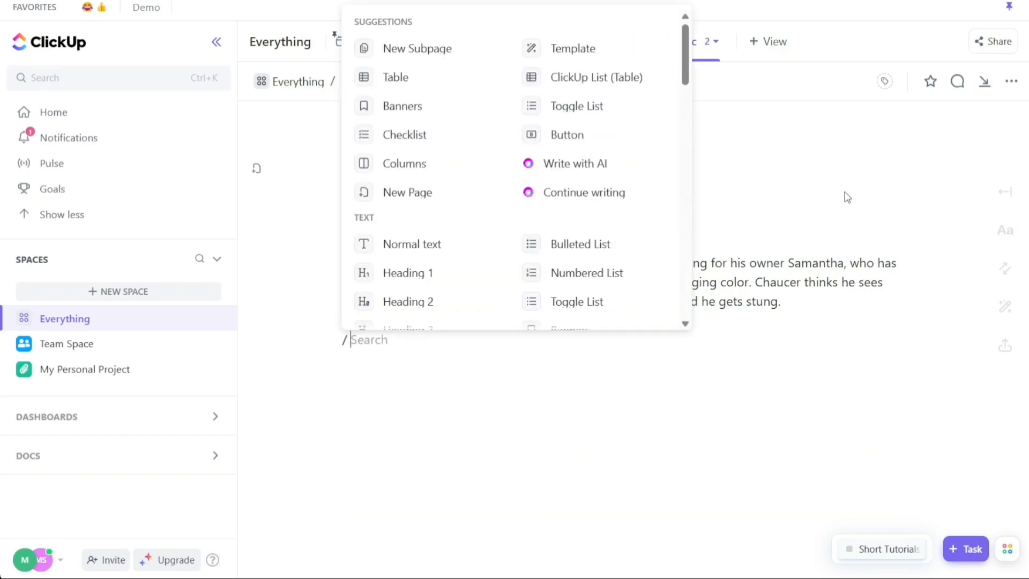
{"action": "left_click", "coordinate": [606, 194]}
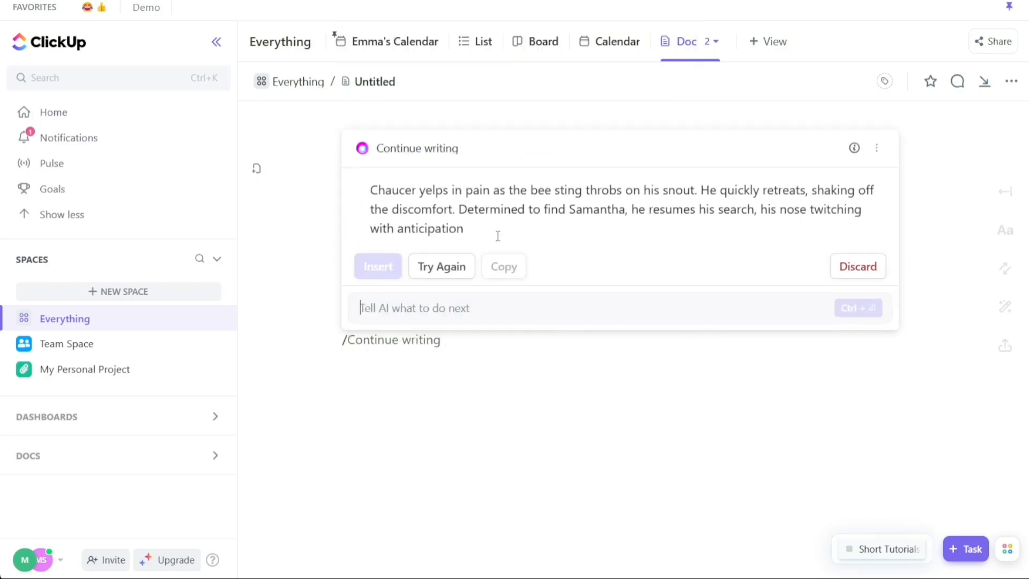
{"action": "left_click", "coordinate": [378, 267]}
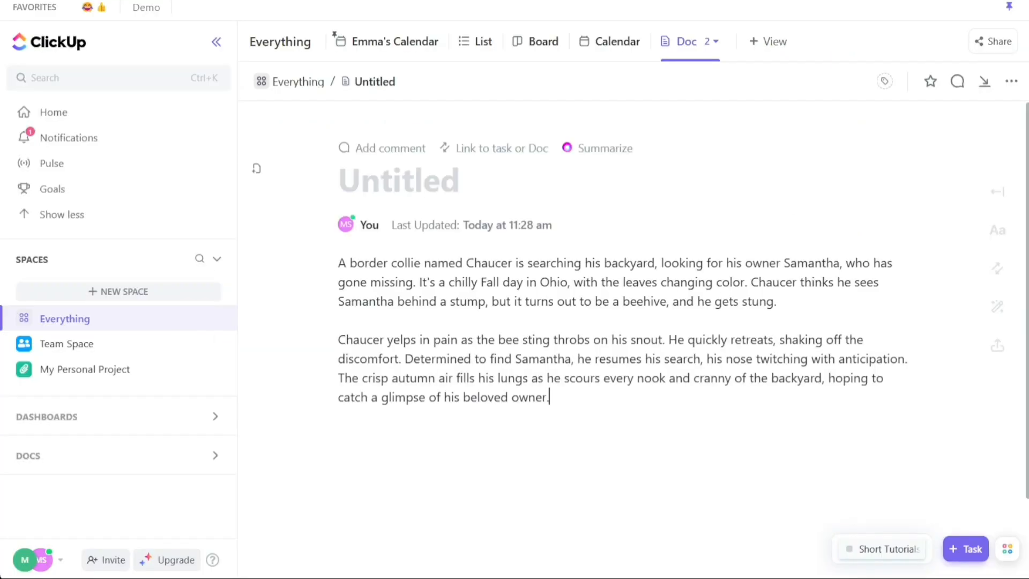
Start another Write with AI prompt, then dismiss it and clean up the leftover line
{"action": "key", "text": "Return"}
{"action": "type", "text": "/"}
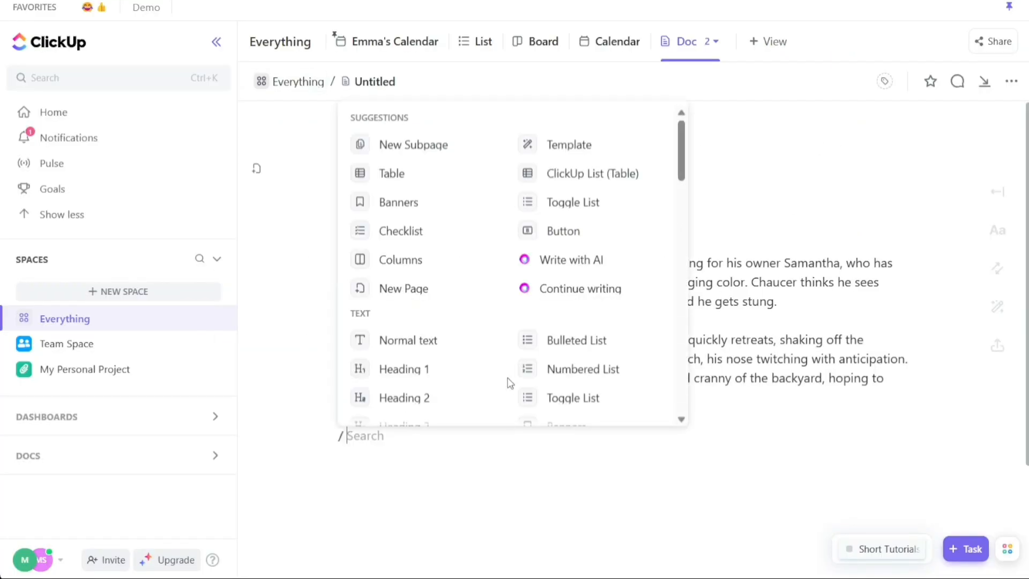
{"action": "left_click", "coordinate": [613, 265]}
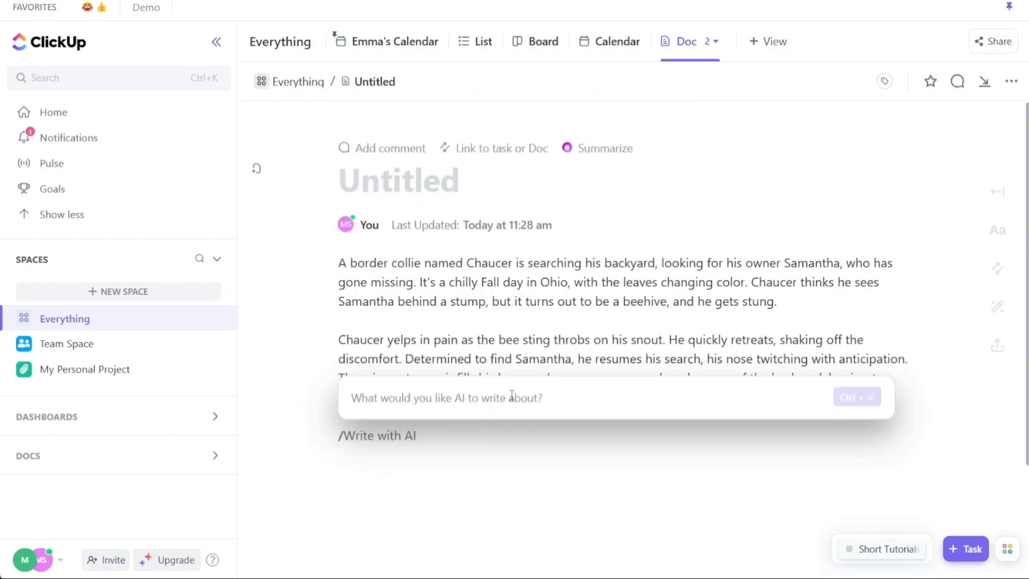
{"action": "left_click", "coordinate": [573, 464]}
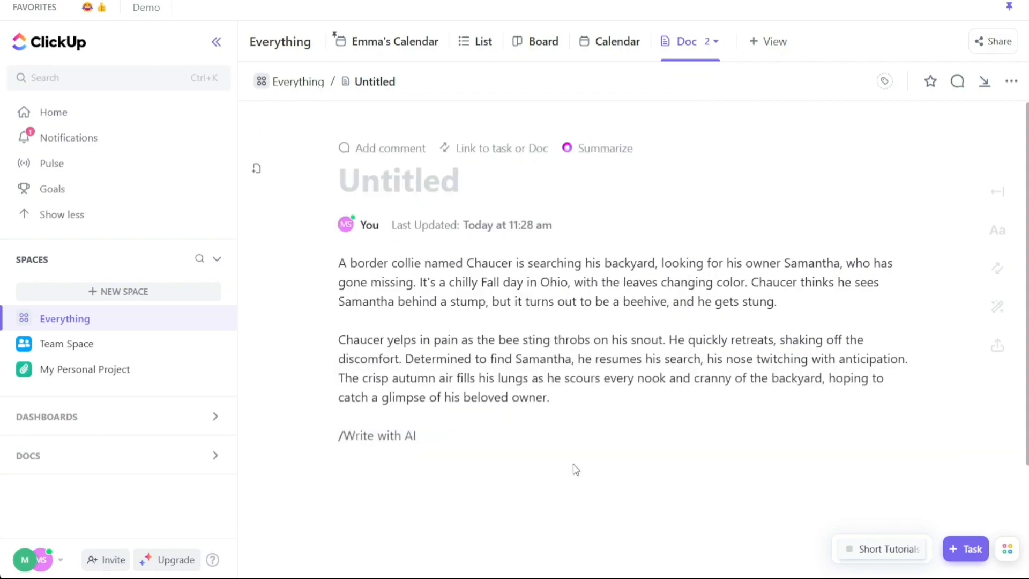
{"action": "double_click", "coordinate": [436, 442]}
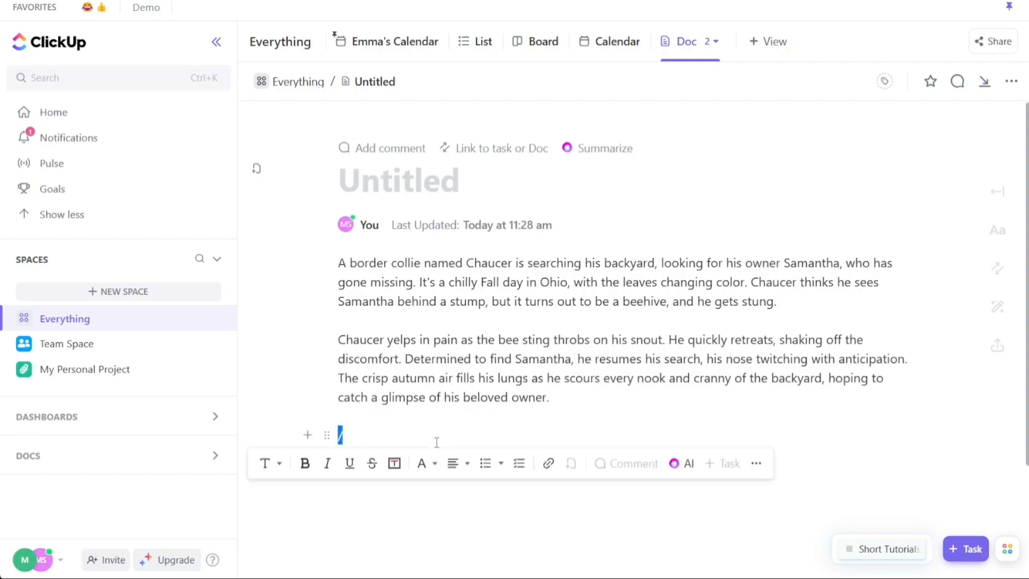
{"action": "left_click", "coordinate": [437, 442]}
{"action": "key", "text": "BackSpace"}
{"action": "type", "text": "/"}
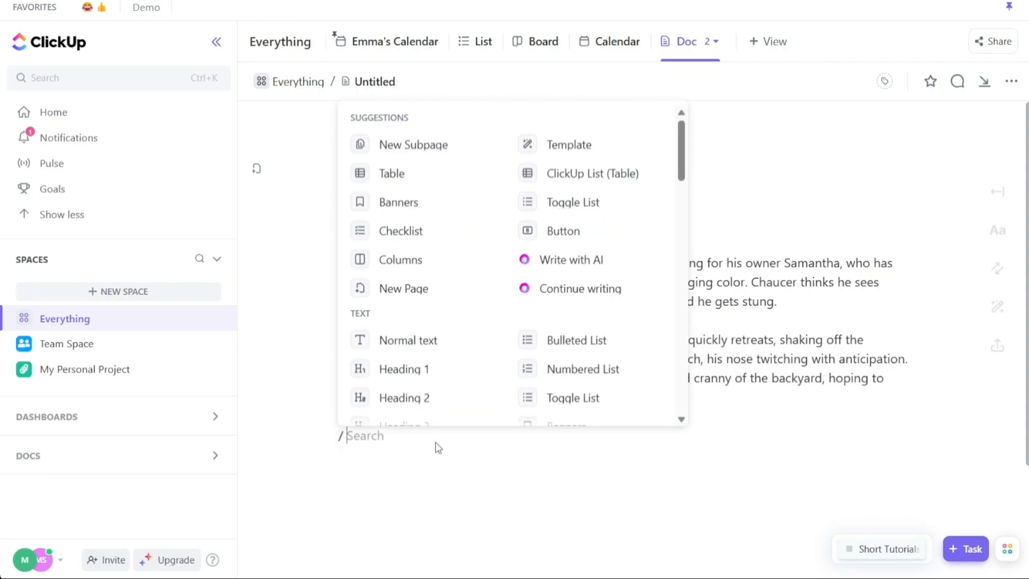
{"action": "left_click", "coordinate": [612, 504]}
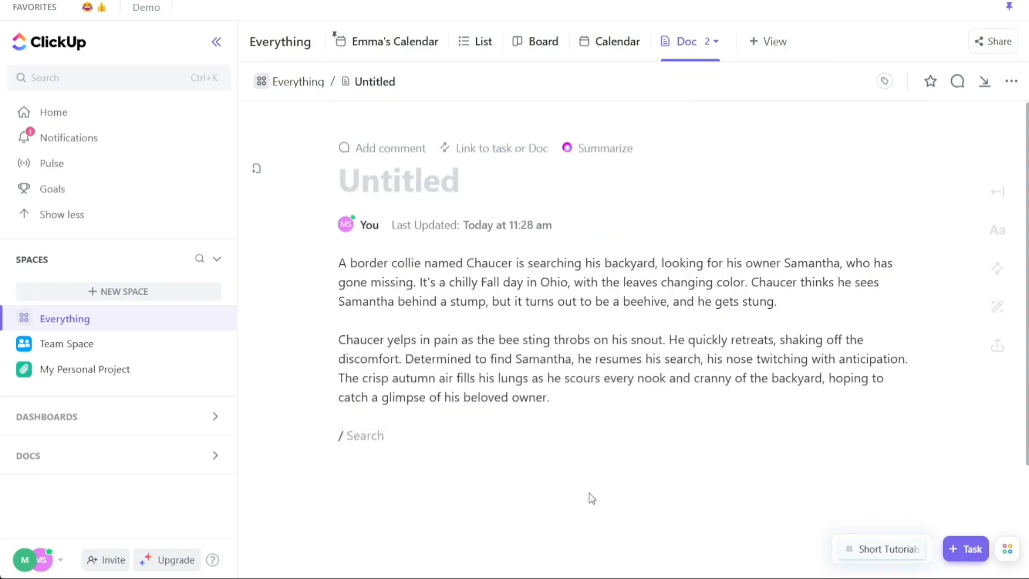
Retry the / command menu on the blank line, then bring up My Personal Project's List board
{"action": "left_click", "coordinate": [400, 435]}
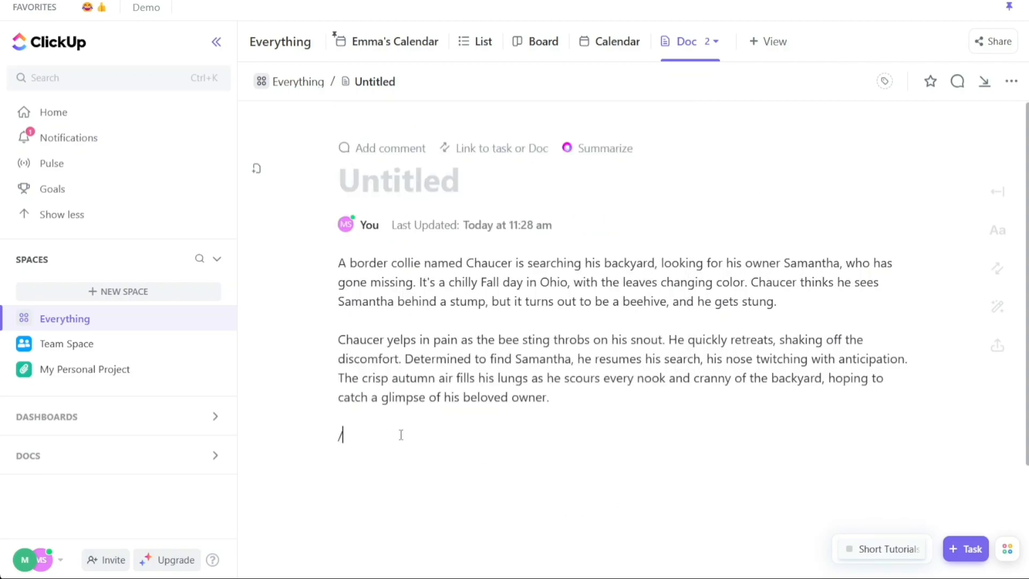
{"action": "key", "text": "BackSpace"}
{"action": "type", "text": "/"}
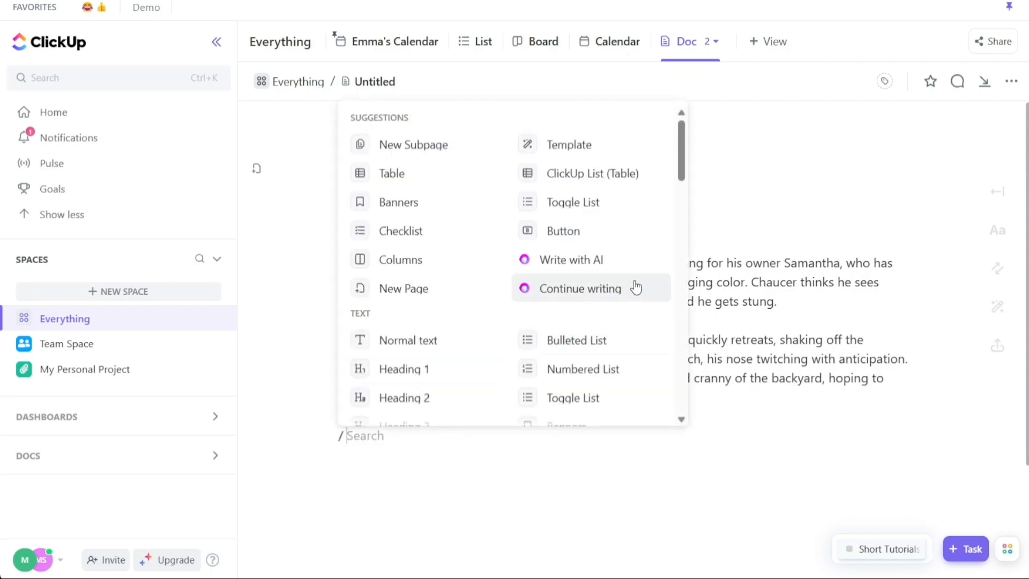
{"action": "key", "text": "Escape"}
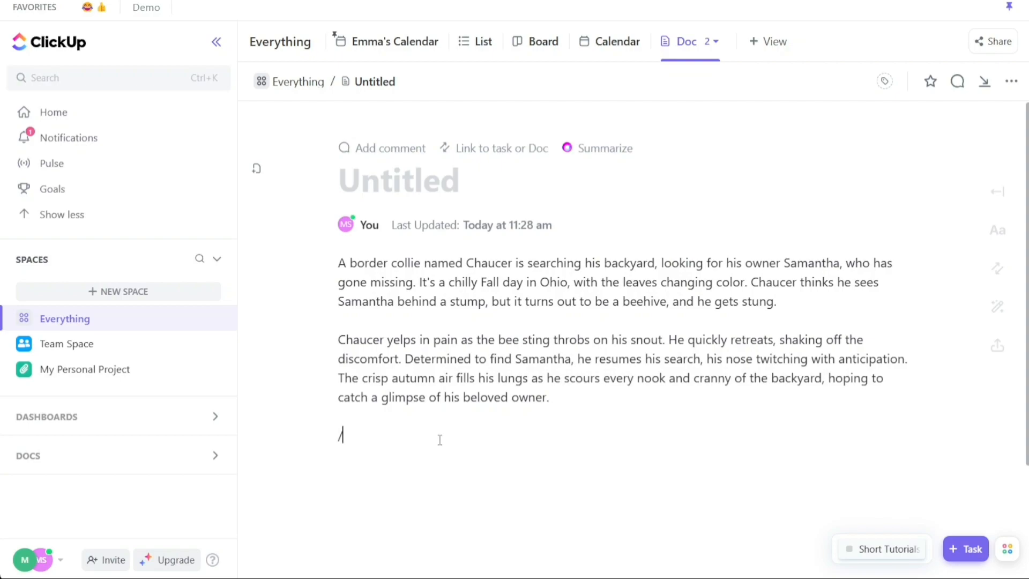
{"action": "key", "text": "BackSpace"}
{"action": "type", "text": "/"}
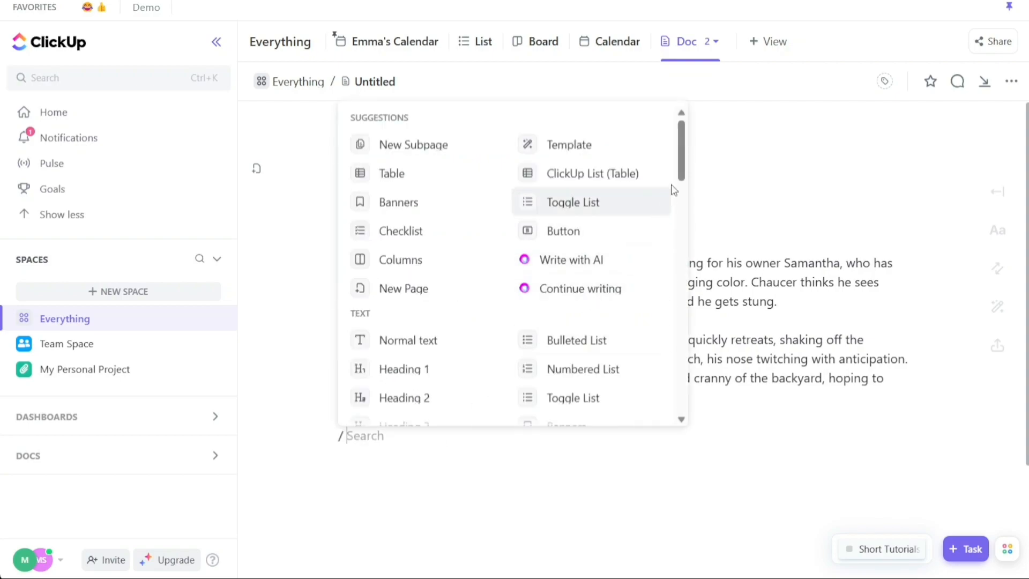
{"action": "scroll", "coordinate": [688, 198], "scroll_direction": "down", "scroll_amount": 2}
{"action": "left_click_drag", "start_coordinate": [689, 206], "coordinate": [664, 352]}
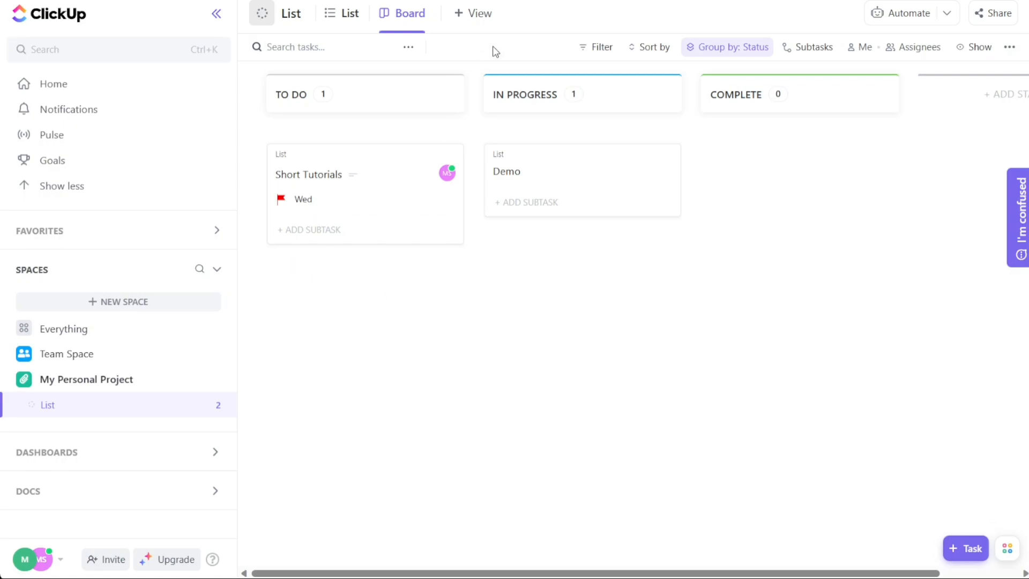
Briefly open the + View panel, then add a new Whiteboard to My Personal Project
{"action": "left_click", "coordinate": [475, 16]}
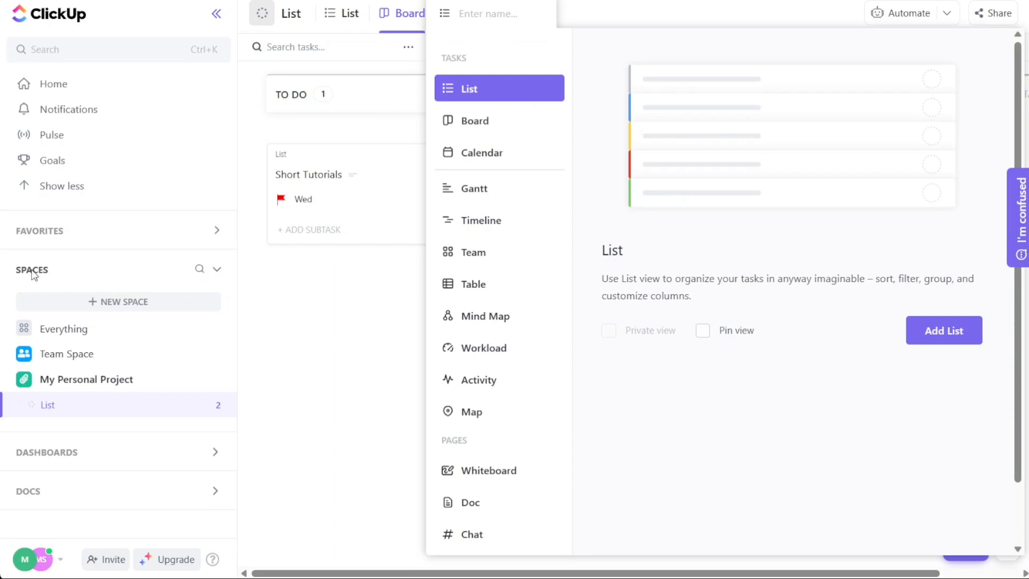
{"action": "left_click", "coordinate": [317, 332]}
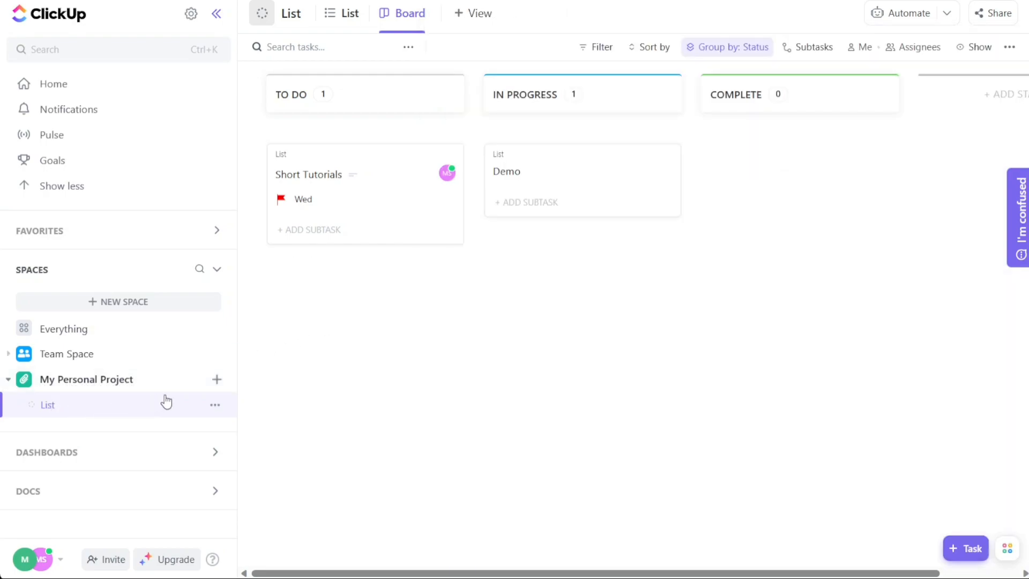
{"action": "left_click", "coordinate": [217, 381]}
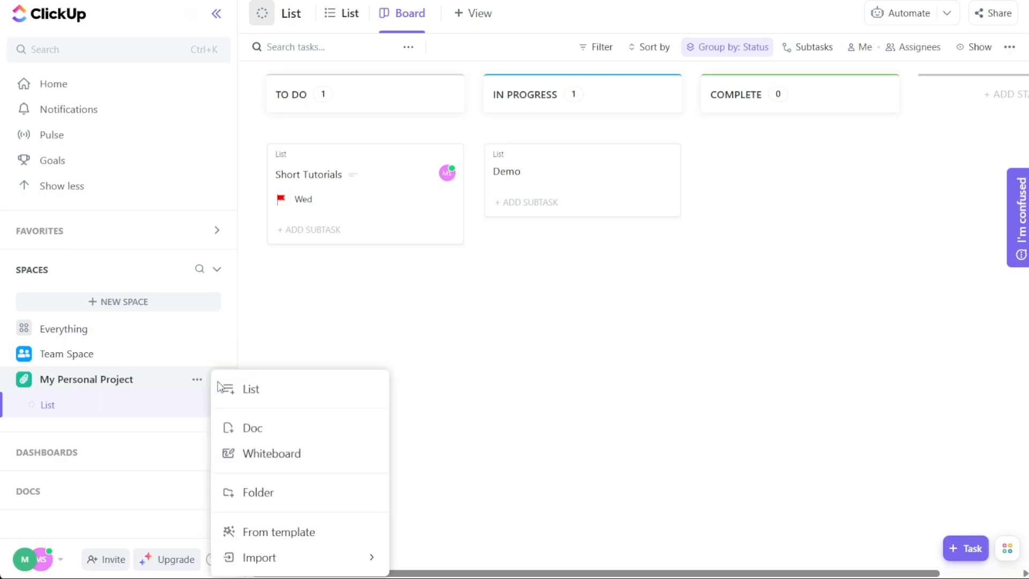
{"action": "left_click", "coordinate": [298, 455]}
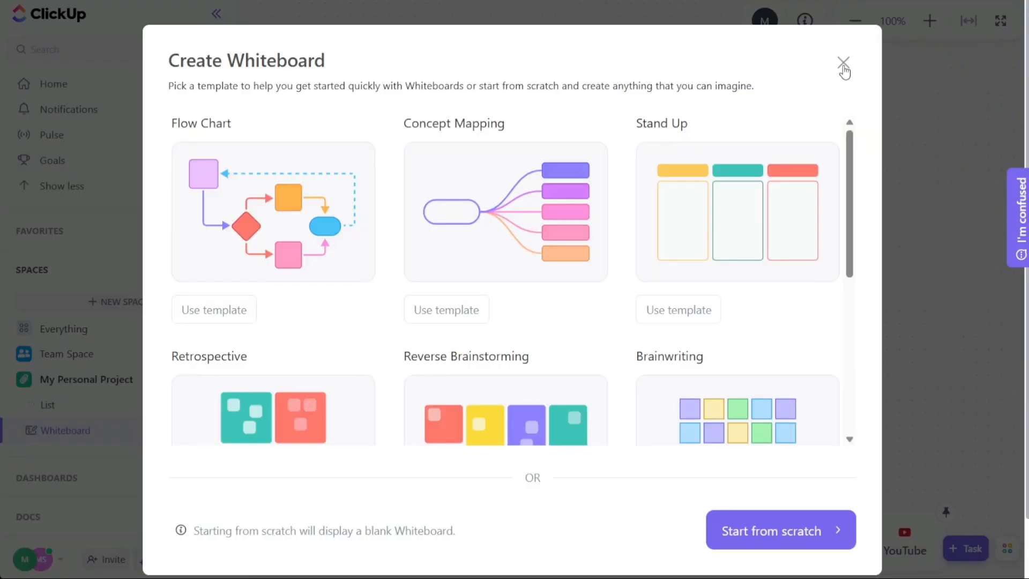
Close the whiteboard template picker, Tasks panel and welcome tip, leaving a blank canvas
{"action": "left_click", "coordinate": [843, 64]}
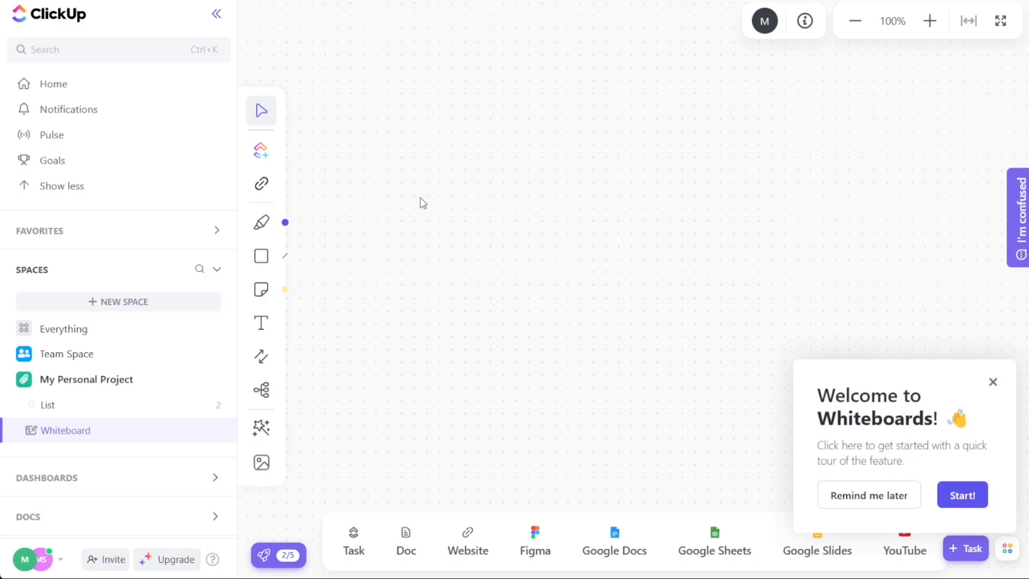
{"action": "left_click", "coordinate": [261, 150]}
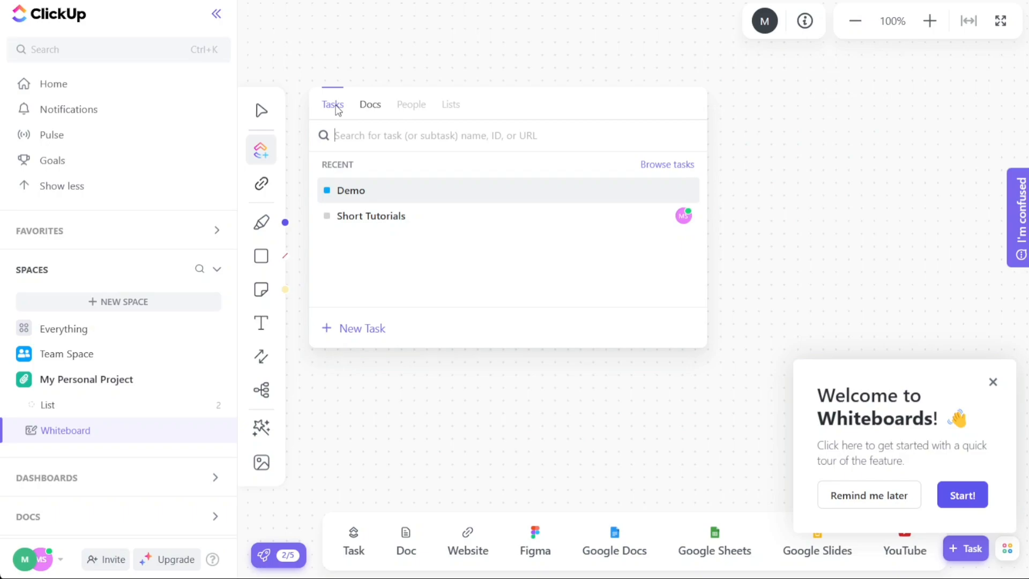
{"action": "key", "text": "Escape"}
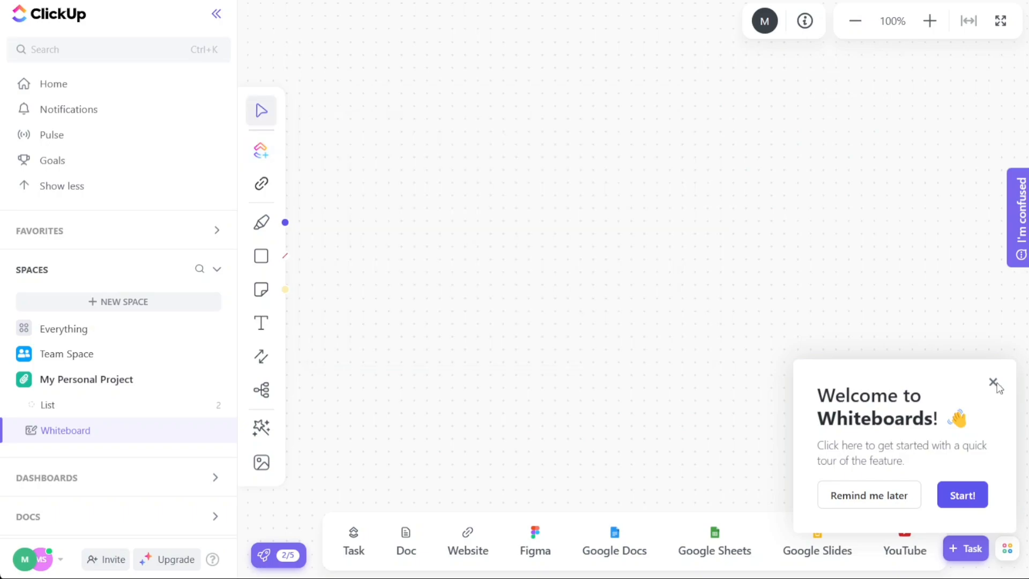
{"action": "left_click", "coordinate": [993, 383]}
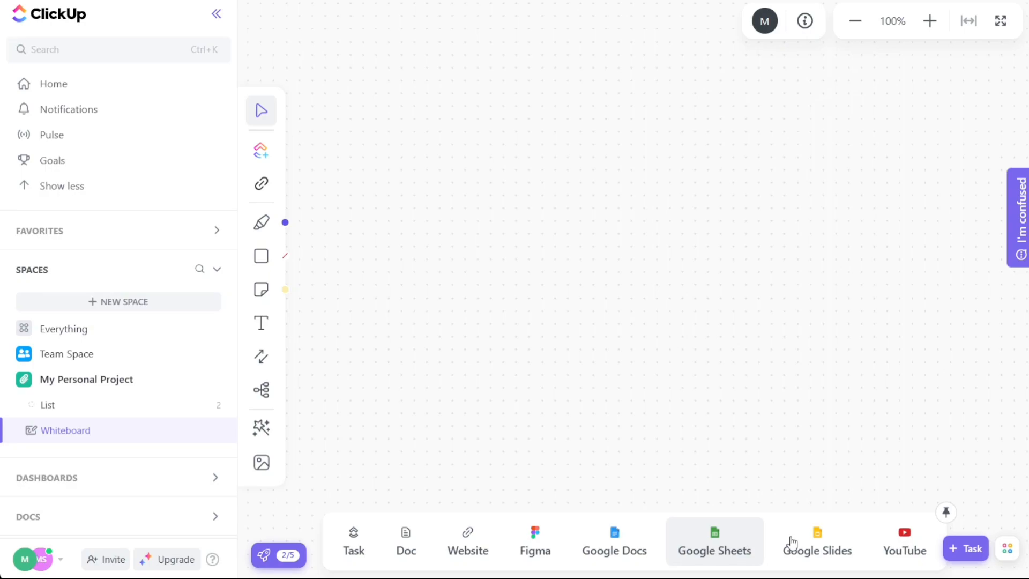
Draw a thick orange checkmark with the Pen tool
{"action": "key", "text": "p"}
{"action": "left_click", "coordinate": [316, 121]}
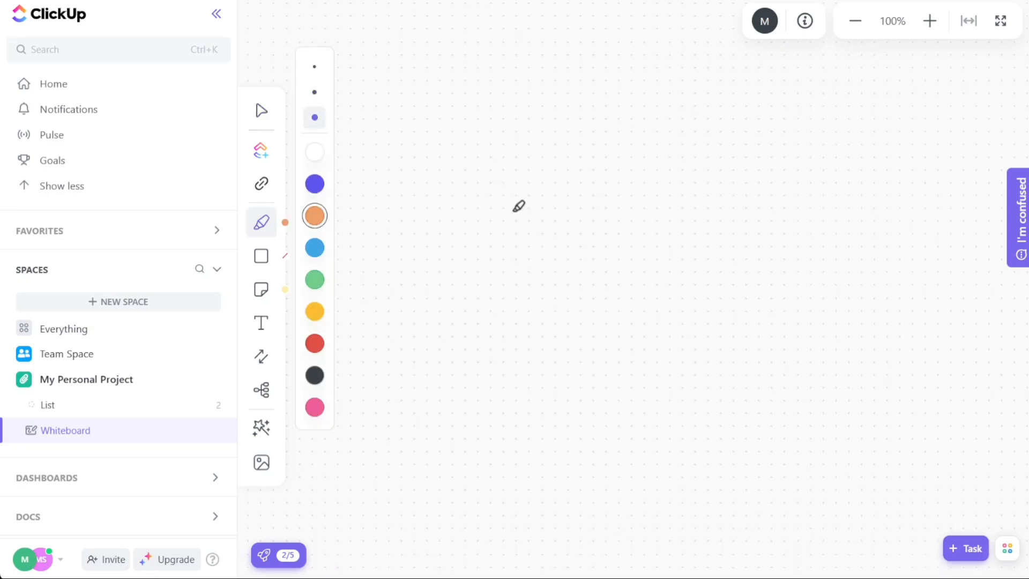
{"action": "left_click_drag", "start_coordinate": [515, 216], "coordinate": [613, 142]}
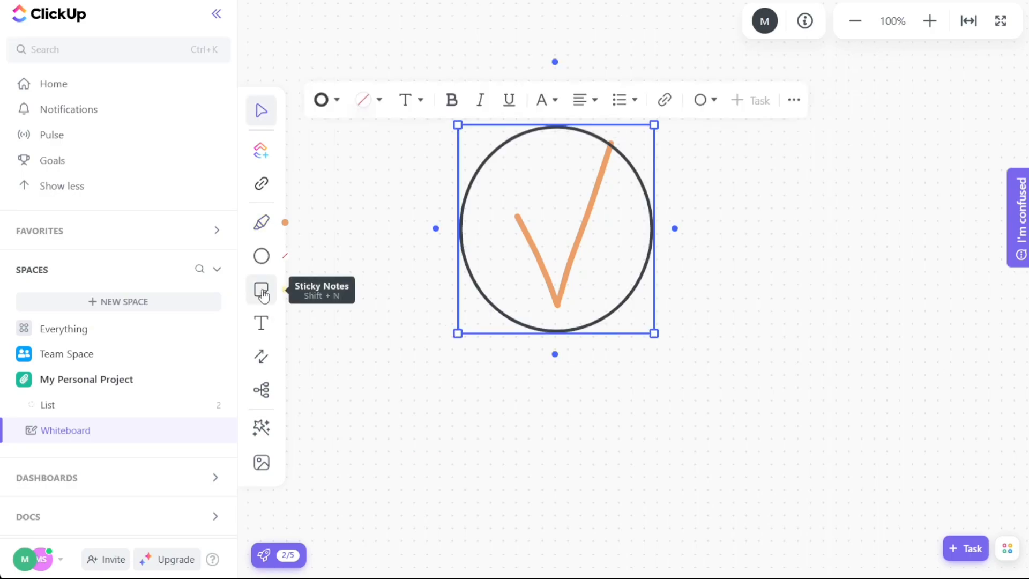
Add the 'Demo Text' sticky note and 'Demo' label, and connect the circle to the note with an arrow
{"action": "left_click", "coordinate": [262, 292]}
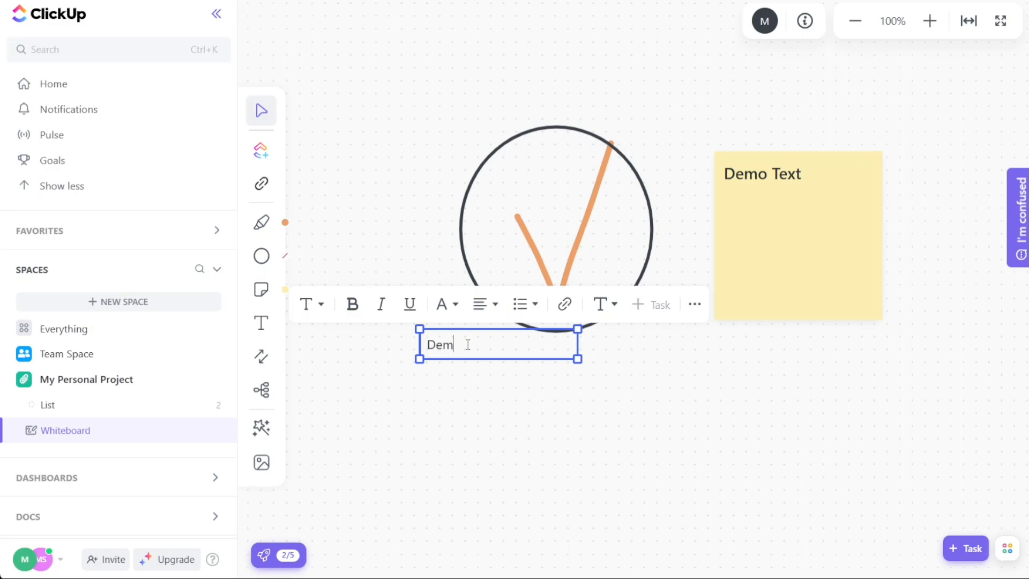
{"action": "type", "text": "o"}
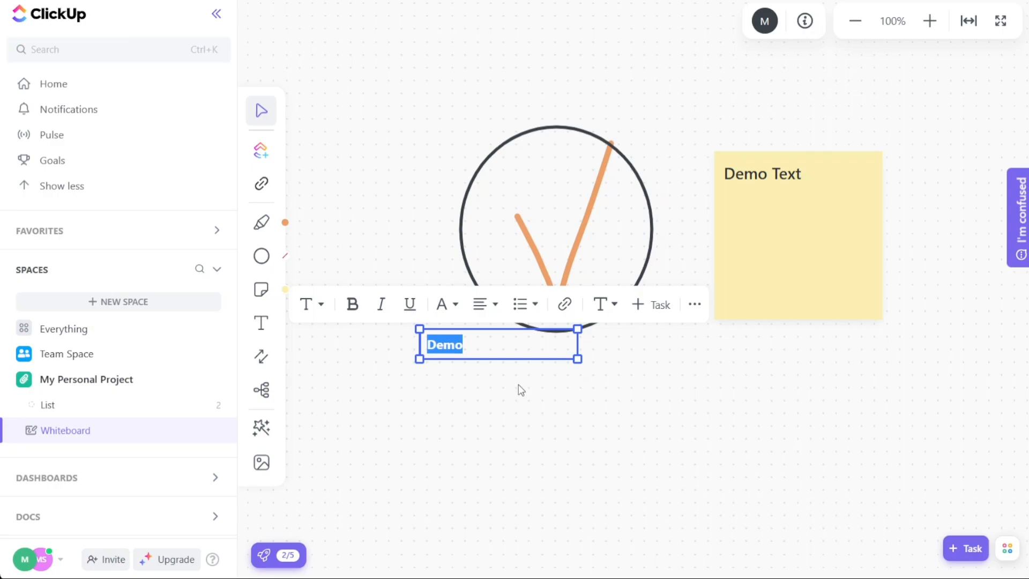
{"action": "left_click", "coordinate": [519, 385]}
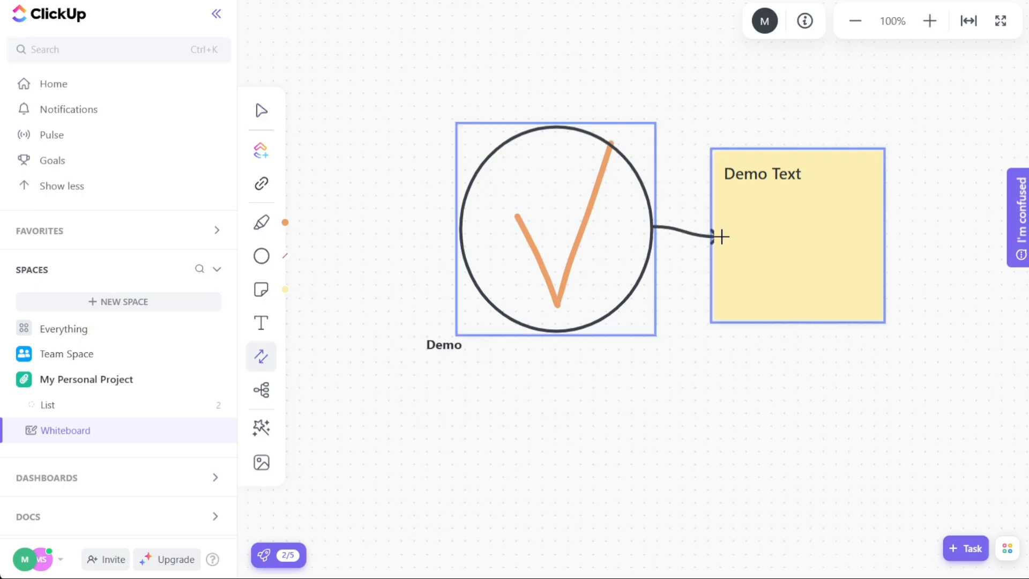
{"action": "left_click_drag", "start_coordinate": [721, 236], "coordinate": [718, 236]}
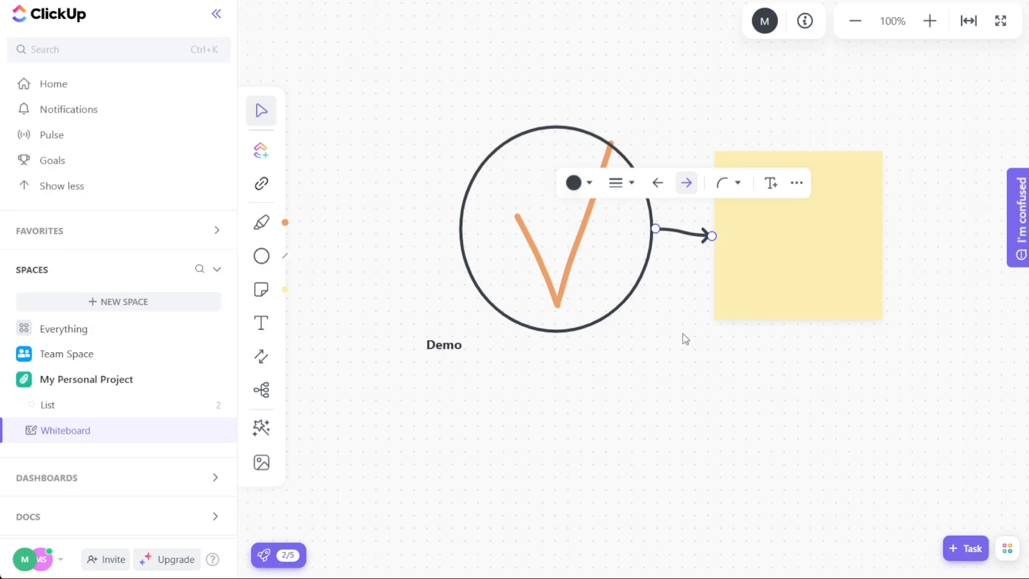
Add a two-node mind map below the circle, delete the stray brainstorming template, and zoom in
{"action": "left_click", "coordinate": [261, 389]}
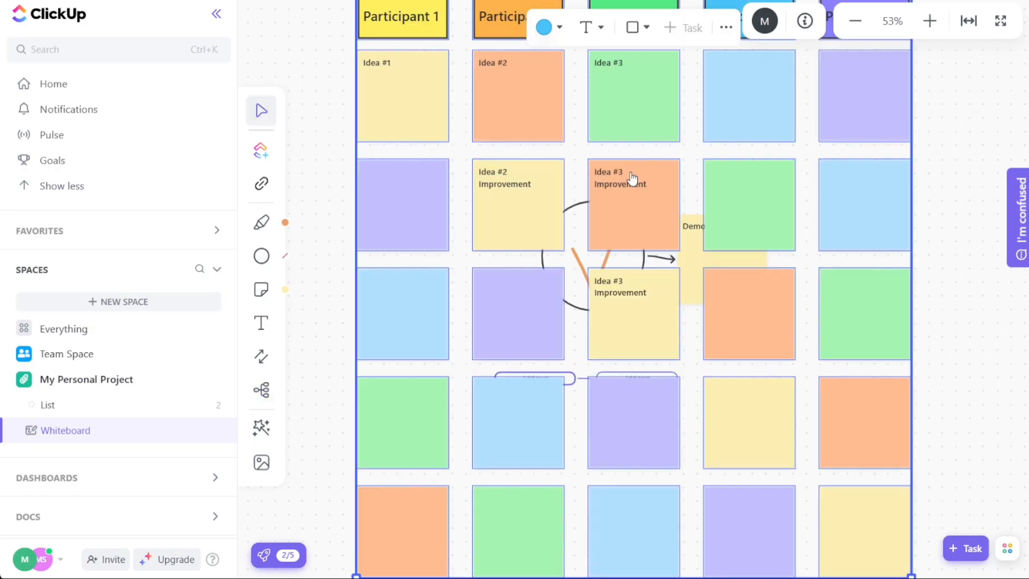
{"action": "key", "text": "Delete"}
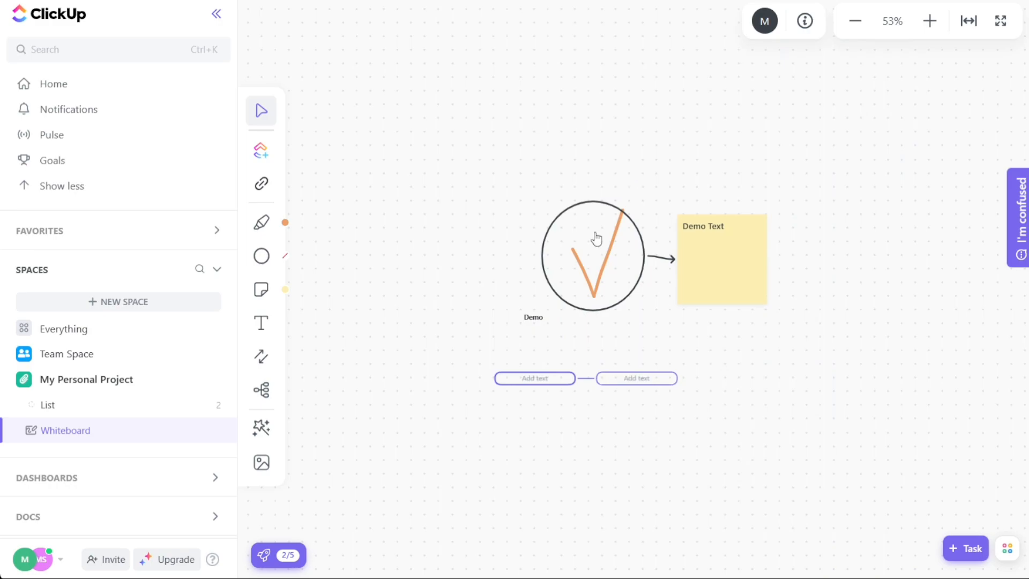
{"action": "left_click", "coordinate": [731, 266]}
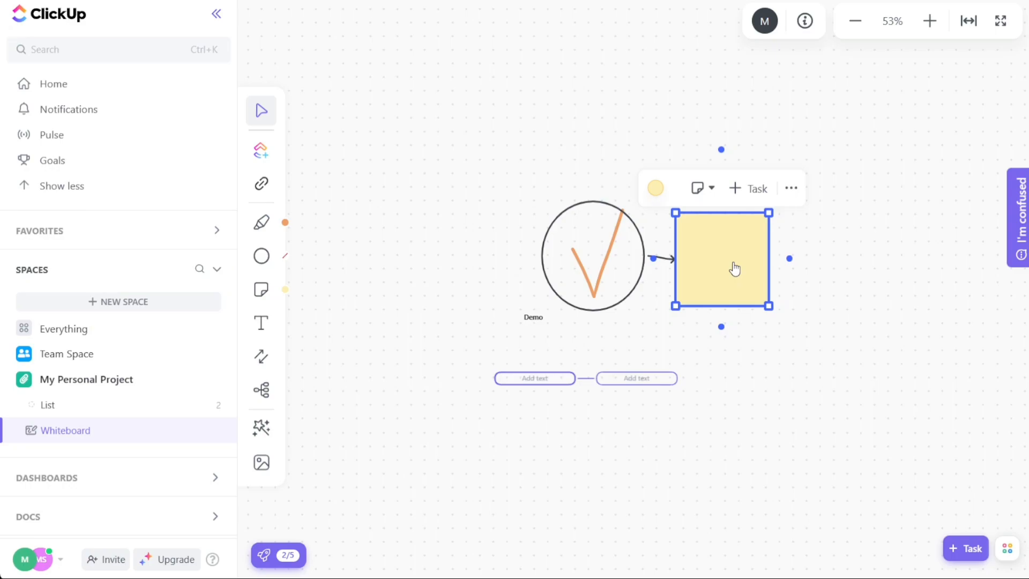
{"action": "left_click", "coordinate": [772, 184]}
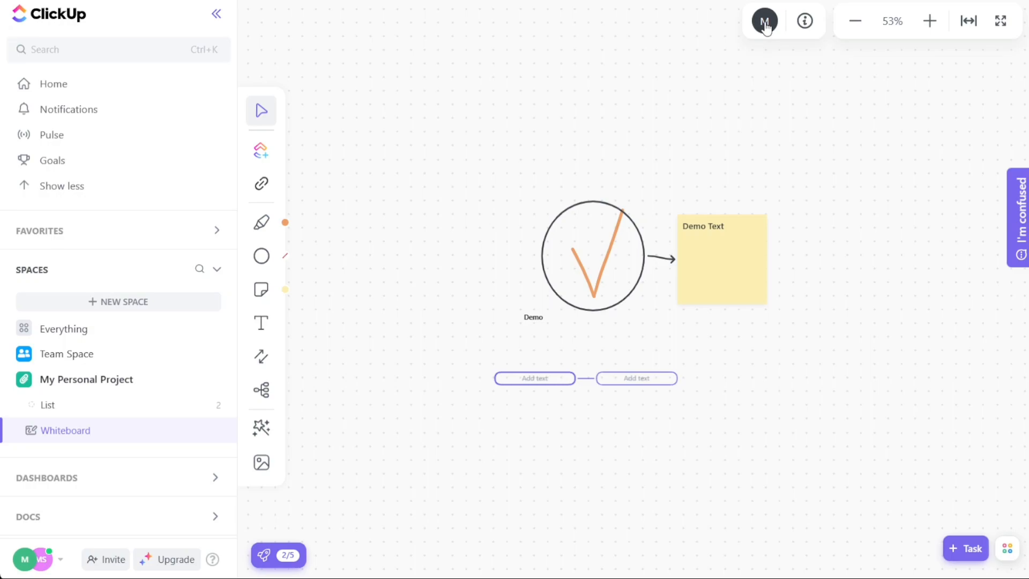
{"action": "left_click", "coordinate": [932, 22]}
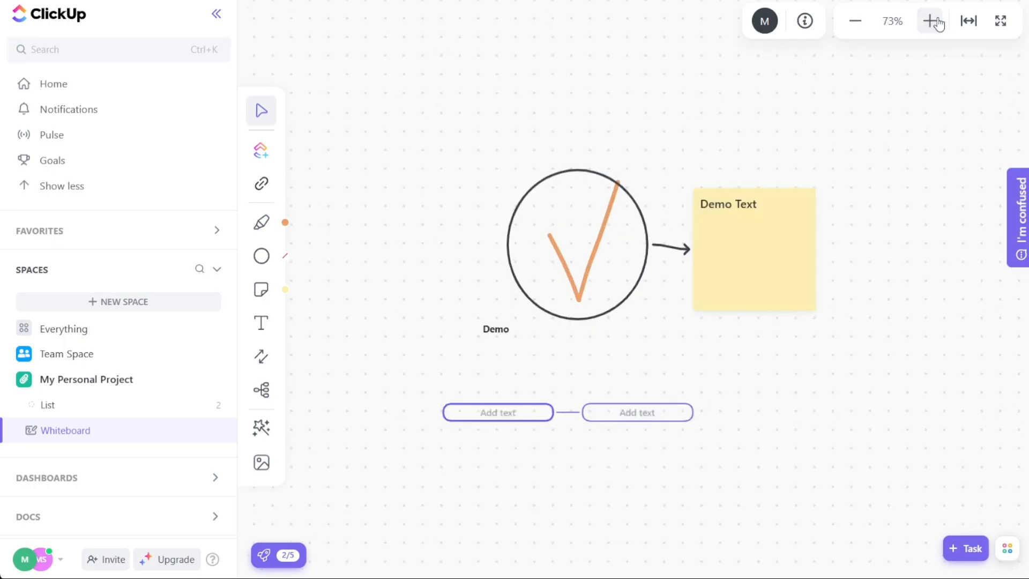
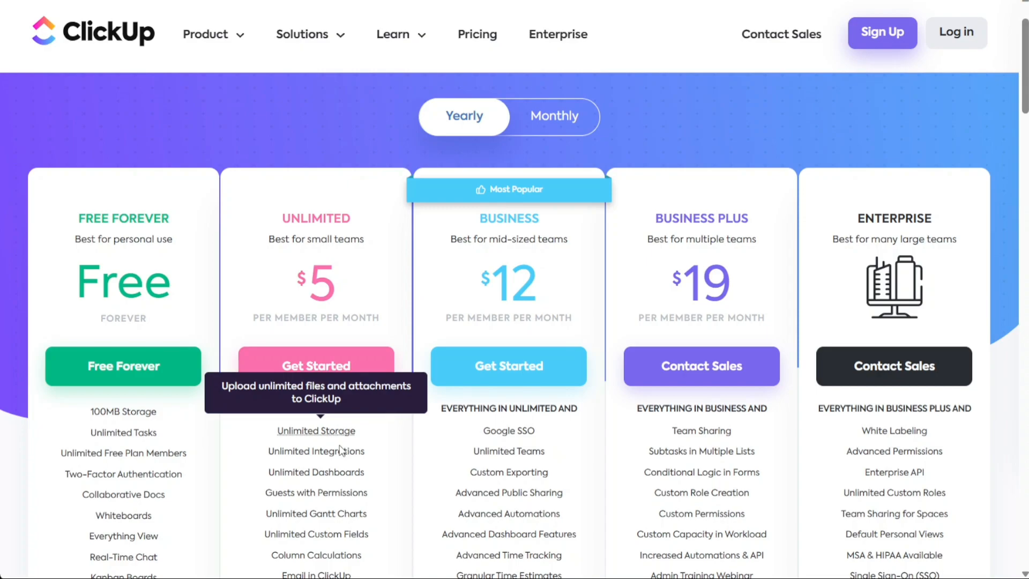
Compare ClickUp's plan prices under monthly and yearly billing, leaving yearly selected
{"action": "scroll", "coordinate": [426, 523], "scroll_direction": "down", "scroll_amount": 3}
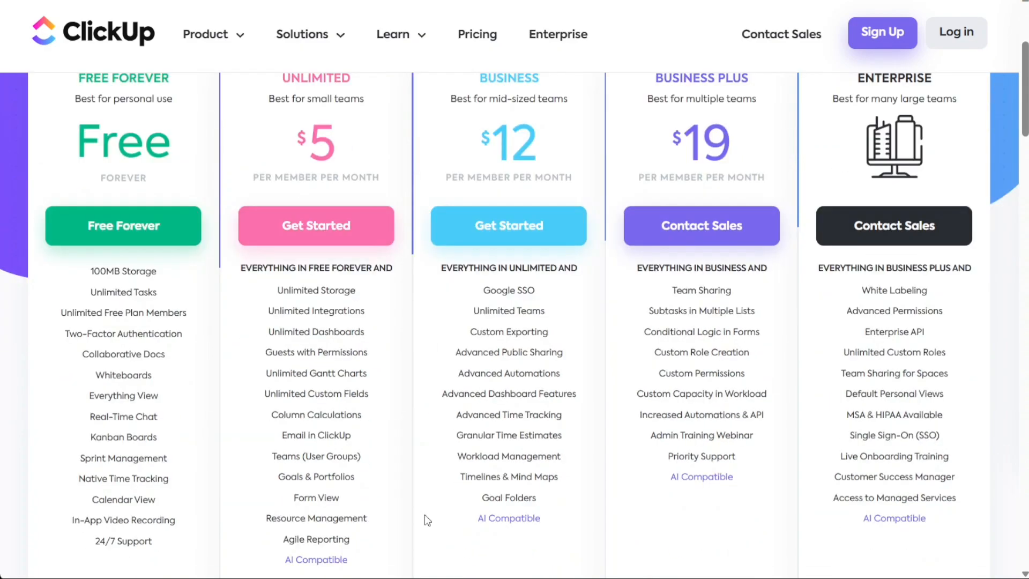
{"action": "scroll", "coordinate": [427, 519], "scroll_direction": "down", "scroll_amount": 2}
{"action": "scroll", "coordinate": [425, 515], "scroll_direction": "up", "scroll_amount": 5}
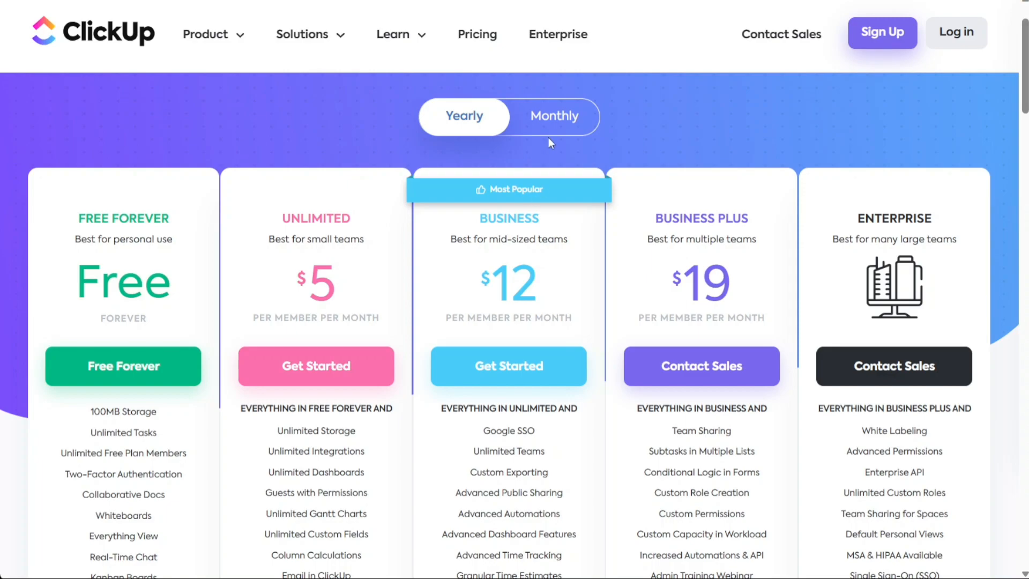
{"action": "left_click", "coordinate": [560, 116]}
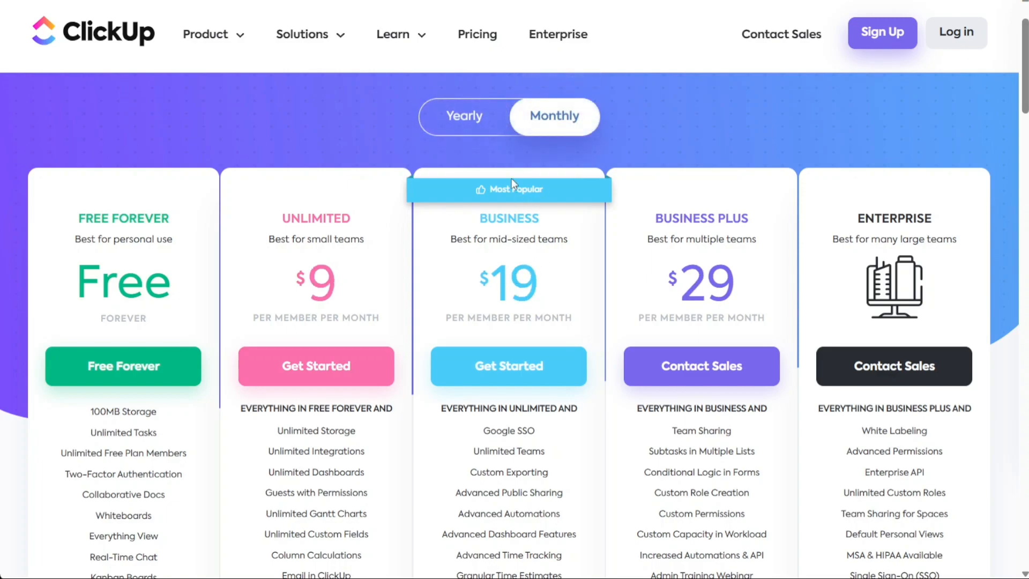
{"action": "left_click", "coordinate": [474, 127]}
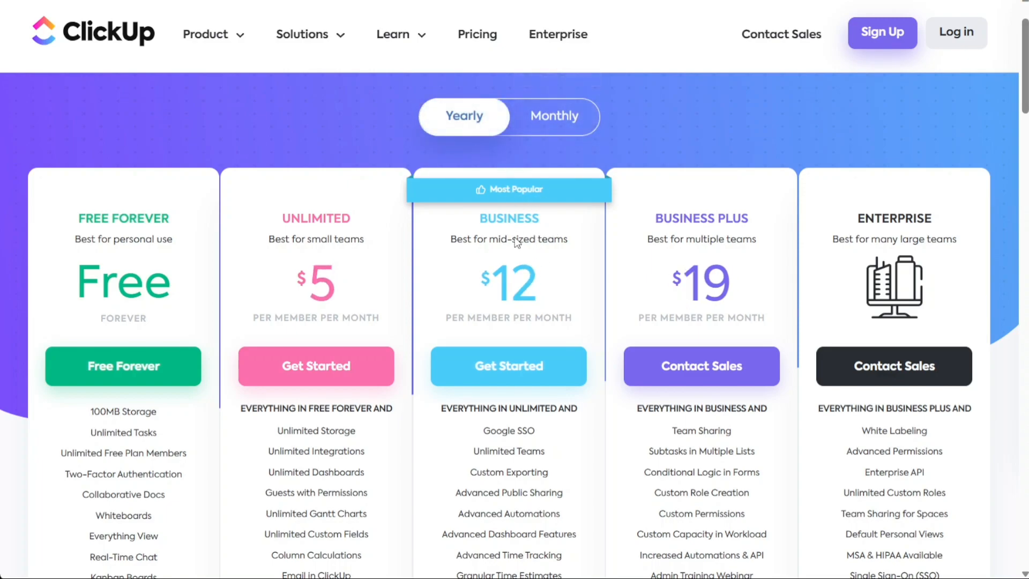
{"action": "scroll", "coordinate": [601, 331], "scroll_direction": "down", "scroll_amount": 3}
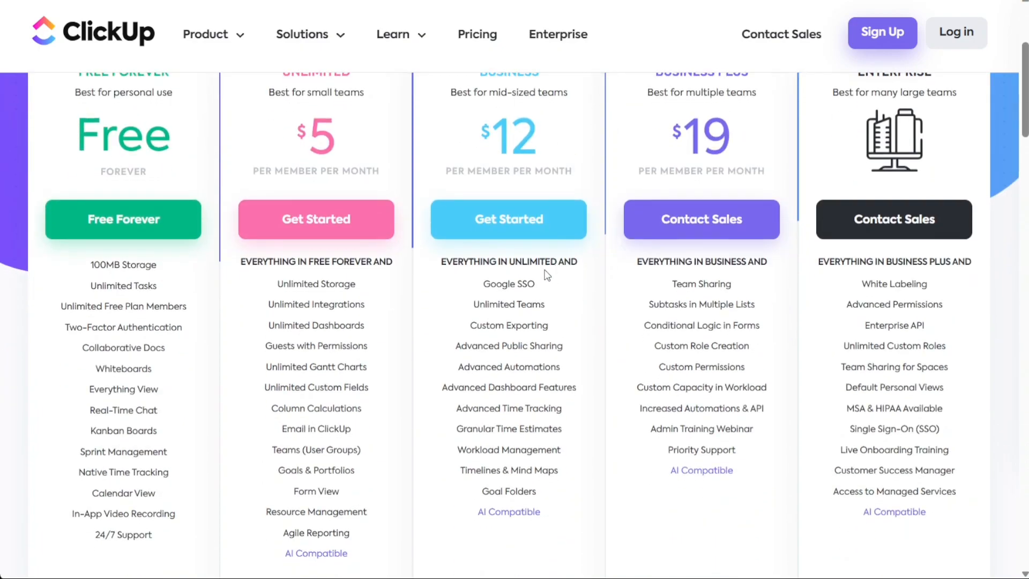
{"action": "mouse_move", "coordinate": [519, 279]}
{"action": "mouse_move", "coordinate": [545, 334]}
{"action": "scroll", "coordinate": [614, 358], "scroll_direction": "up", "scroll_amount": 3}
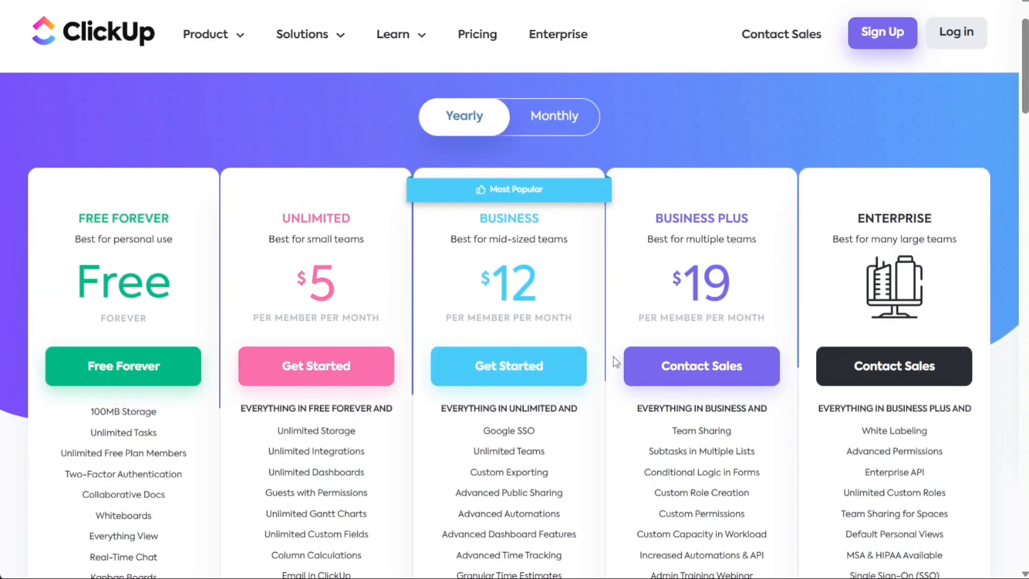
{"action": "left_click", "coordinate": [568, 126]}
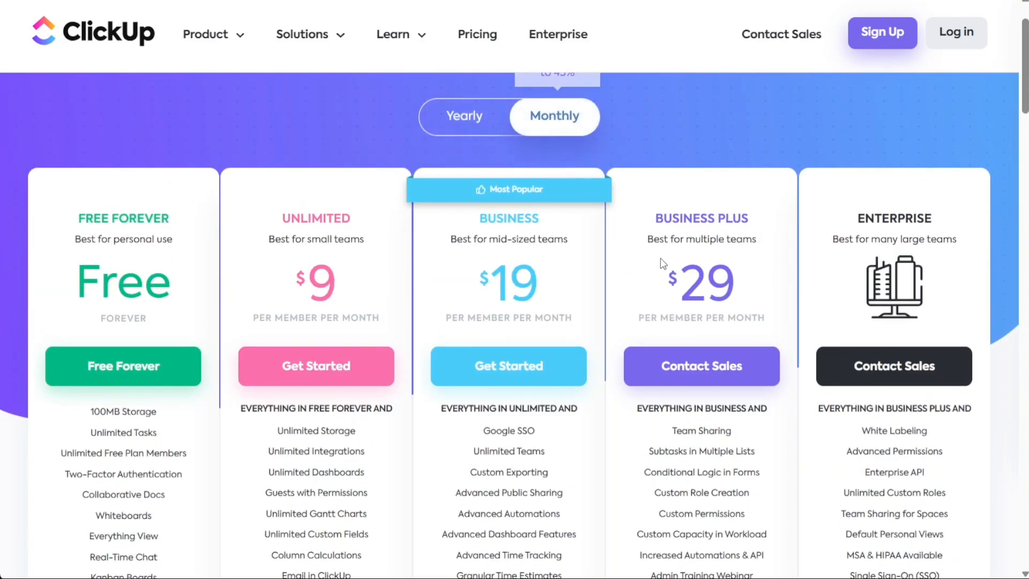
{"action": "left_click", "coordinate": [483, 119]}
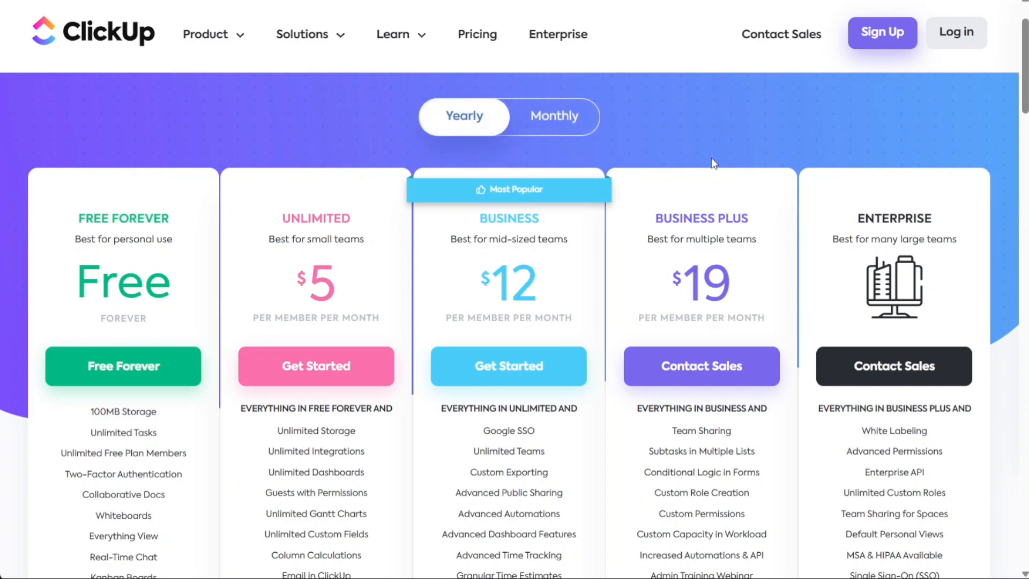
Scroll through the pricing page to review what each plan includes
{"action": "scroll", "coordinate": [712, 158], "scroll_direction": "down", "scroll_amount": 4}
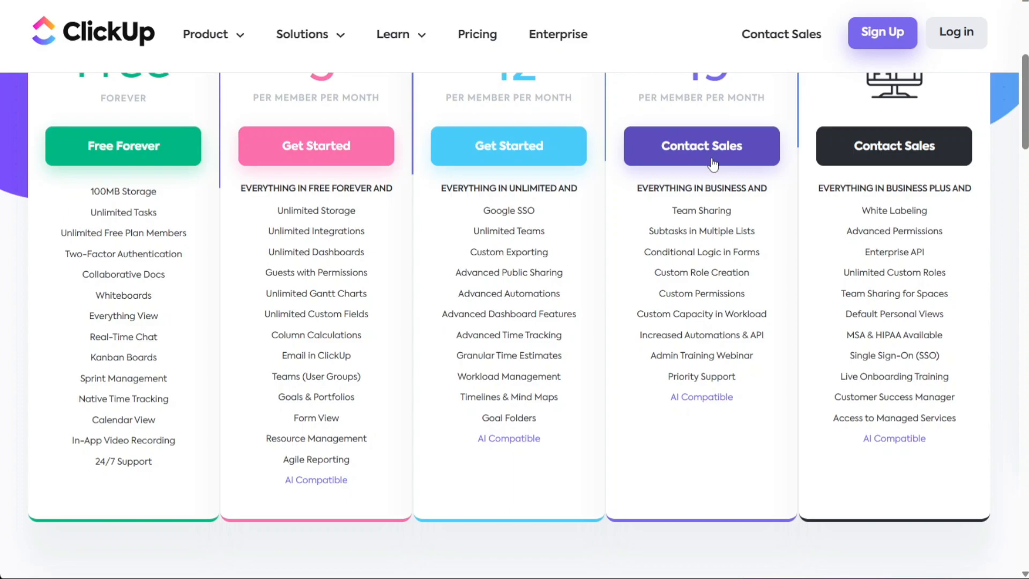
{"action": "scroll", "coordinate": [713, 163], "scroll_direction": "up", "scroll_amount": 4}
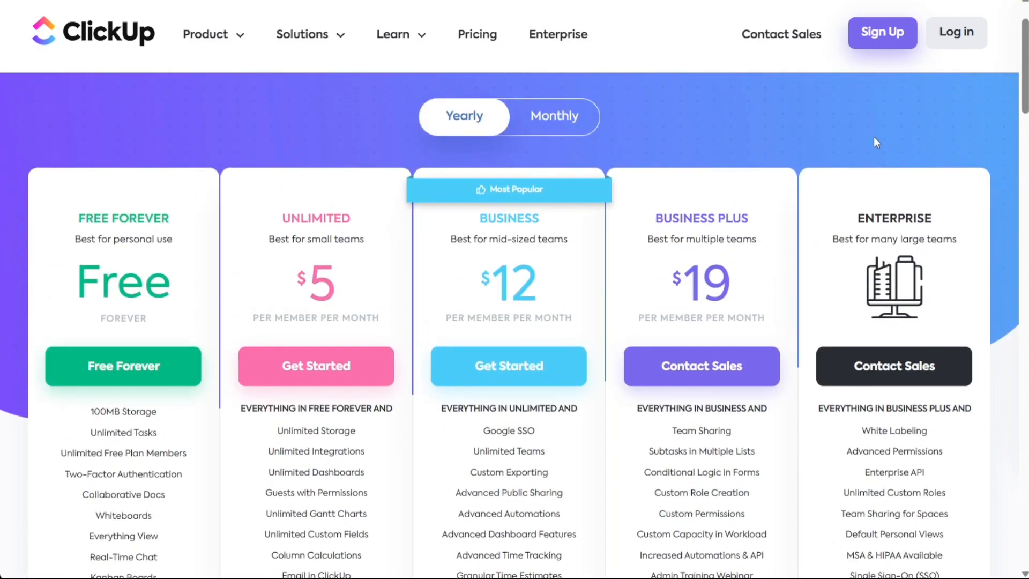
{"action": "scroll", "coordinate": [874, 142], "scroll_direction": "down", "scroll_amount": 3}
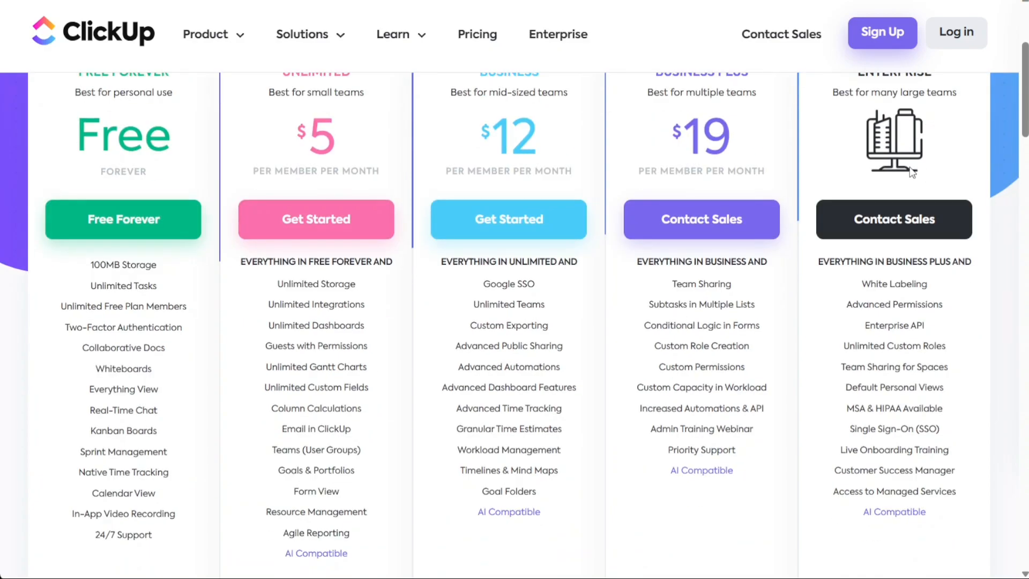
{"action": "scroll", "coordinate": [970, 127], "scroll_direction": "up", "scroll_amount": 1}
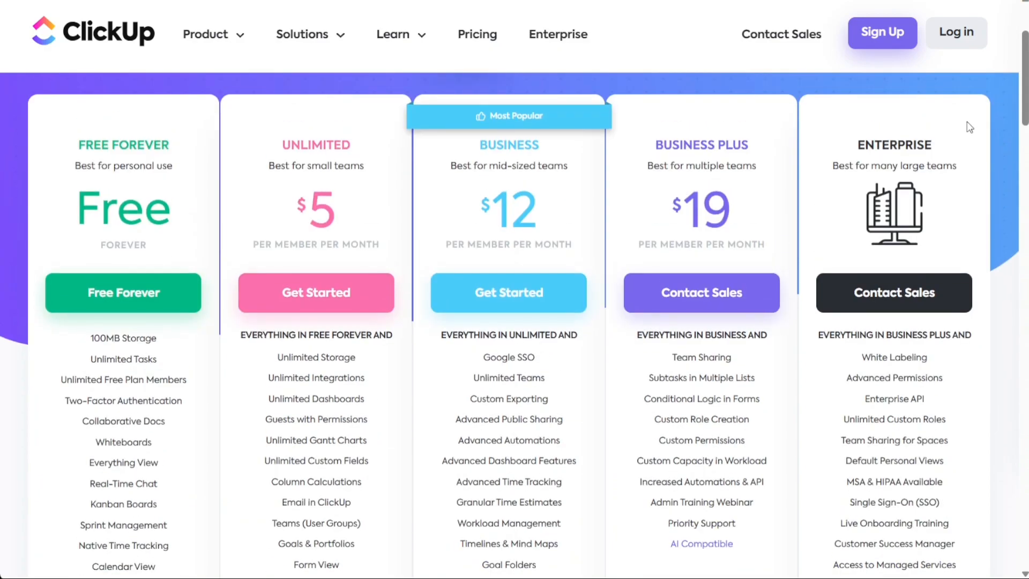
{"action": "scroll", "coordinate": [970, 127], "scroll_direction": "down", "scroll_amount": 2}
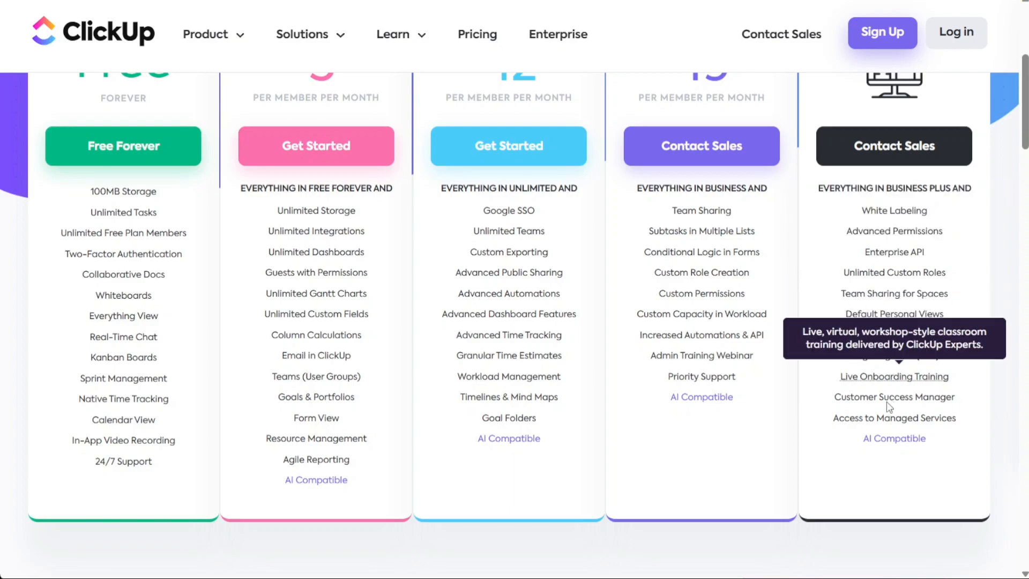
{"action": "scroll", "coordinate": [999, 197], "scroll_direction": "up", "scroll_amount": 4}
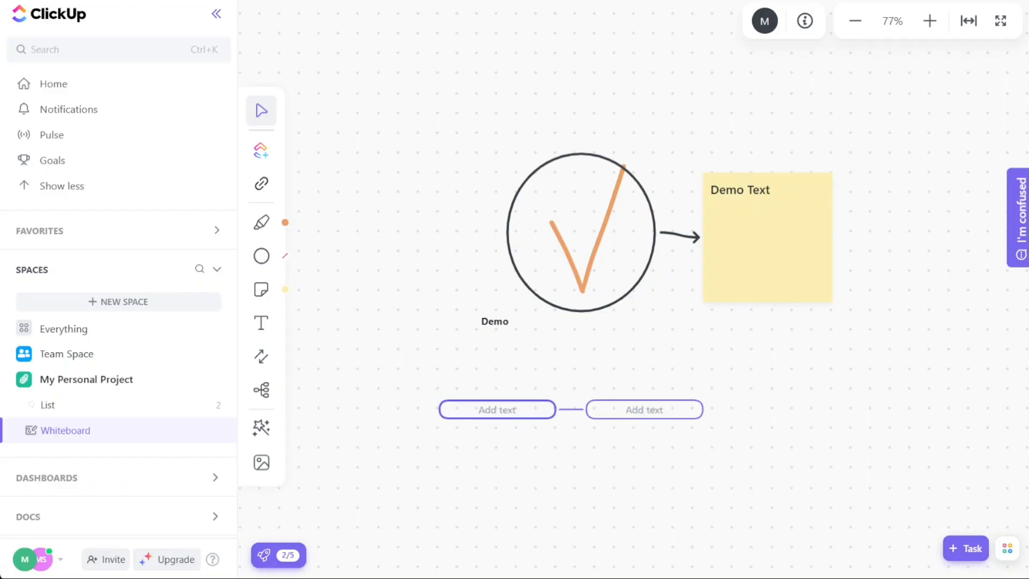
Open the Everything space and switch it from the Board view to the List view
{"action": "left_click", "coordinate": [104, 335]}
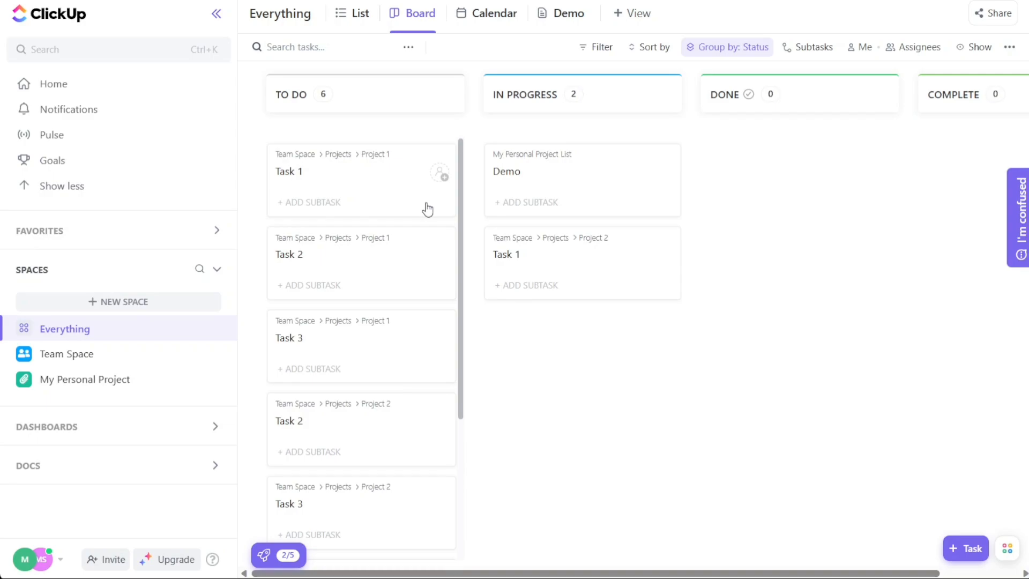
{"action": "mouse_move", "coordinate": [395, 246]}
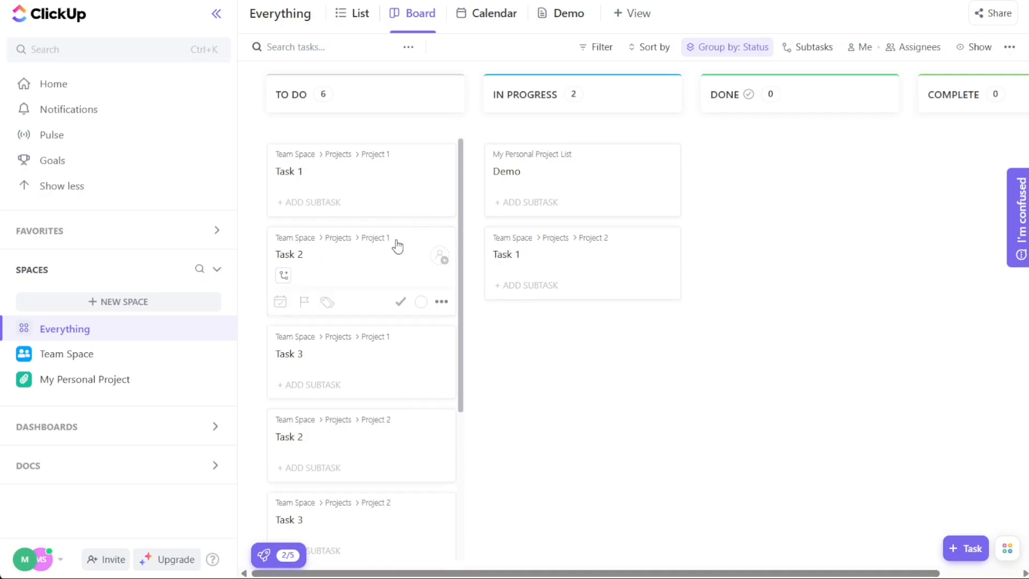
{"action": "left_click", "coordinate": [351, 21]}
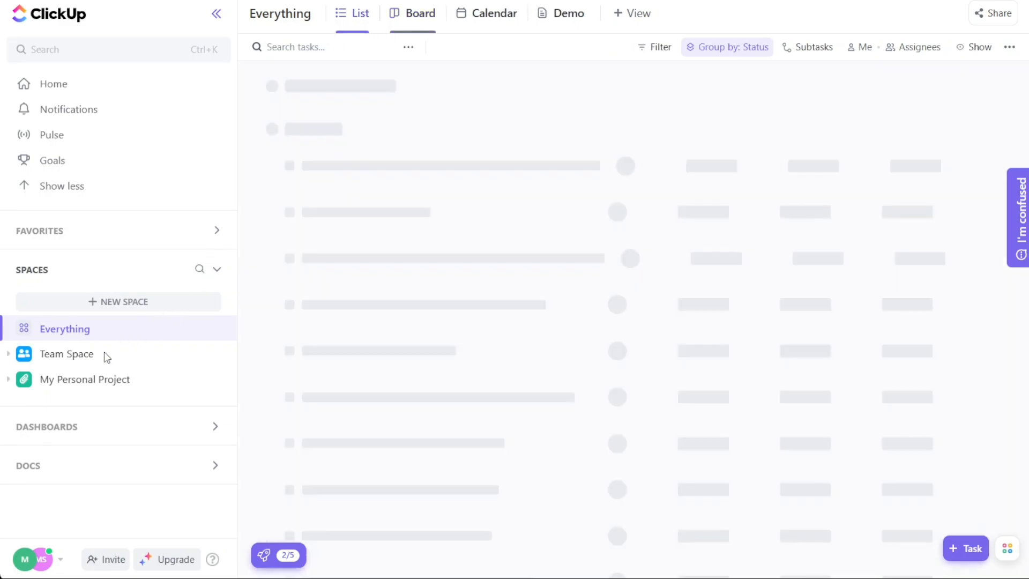